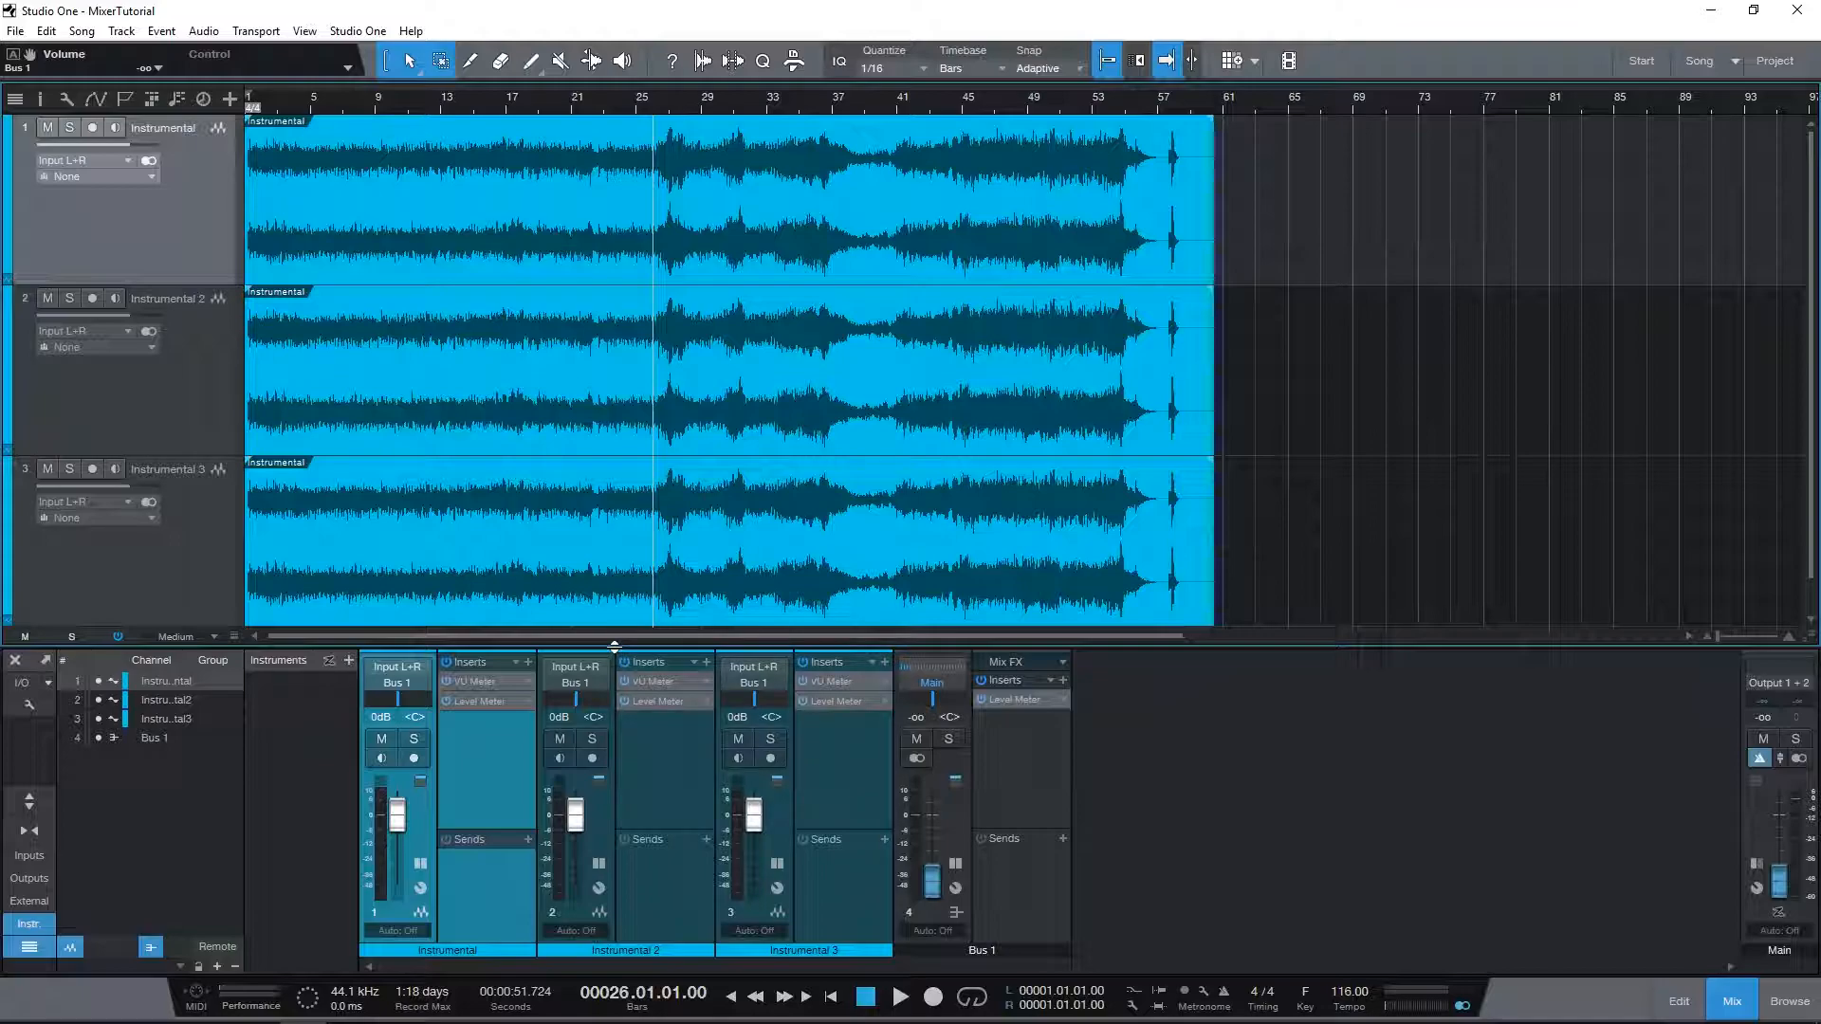
Step: Enlarge the mixer and the Instrumental channel's Level Meter, and play the song to check that channel's level
drag(614, 646, 626, 483)
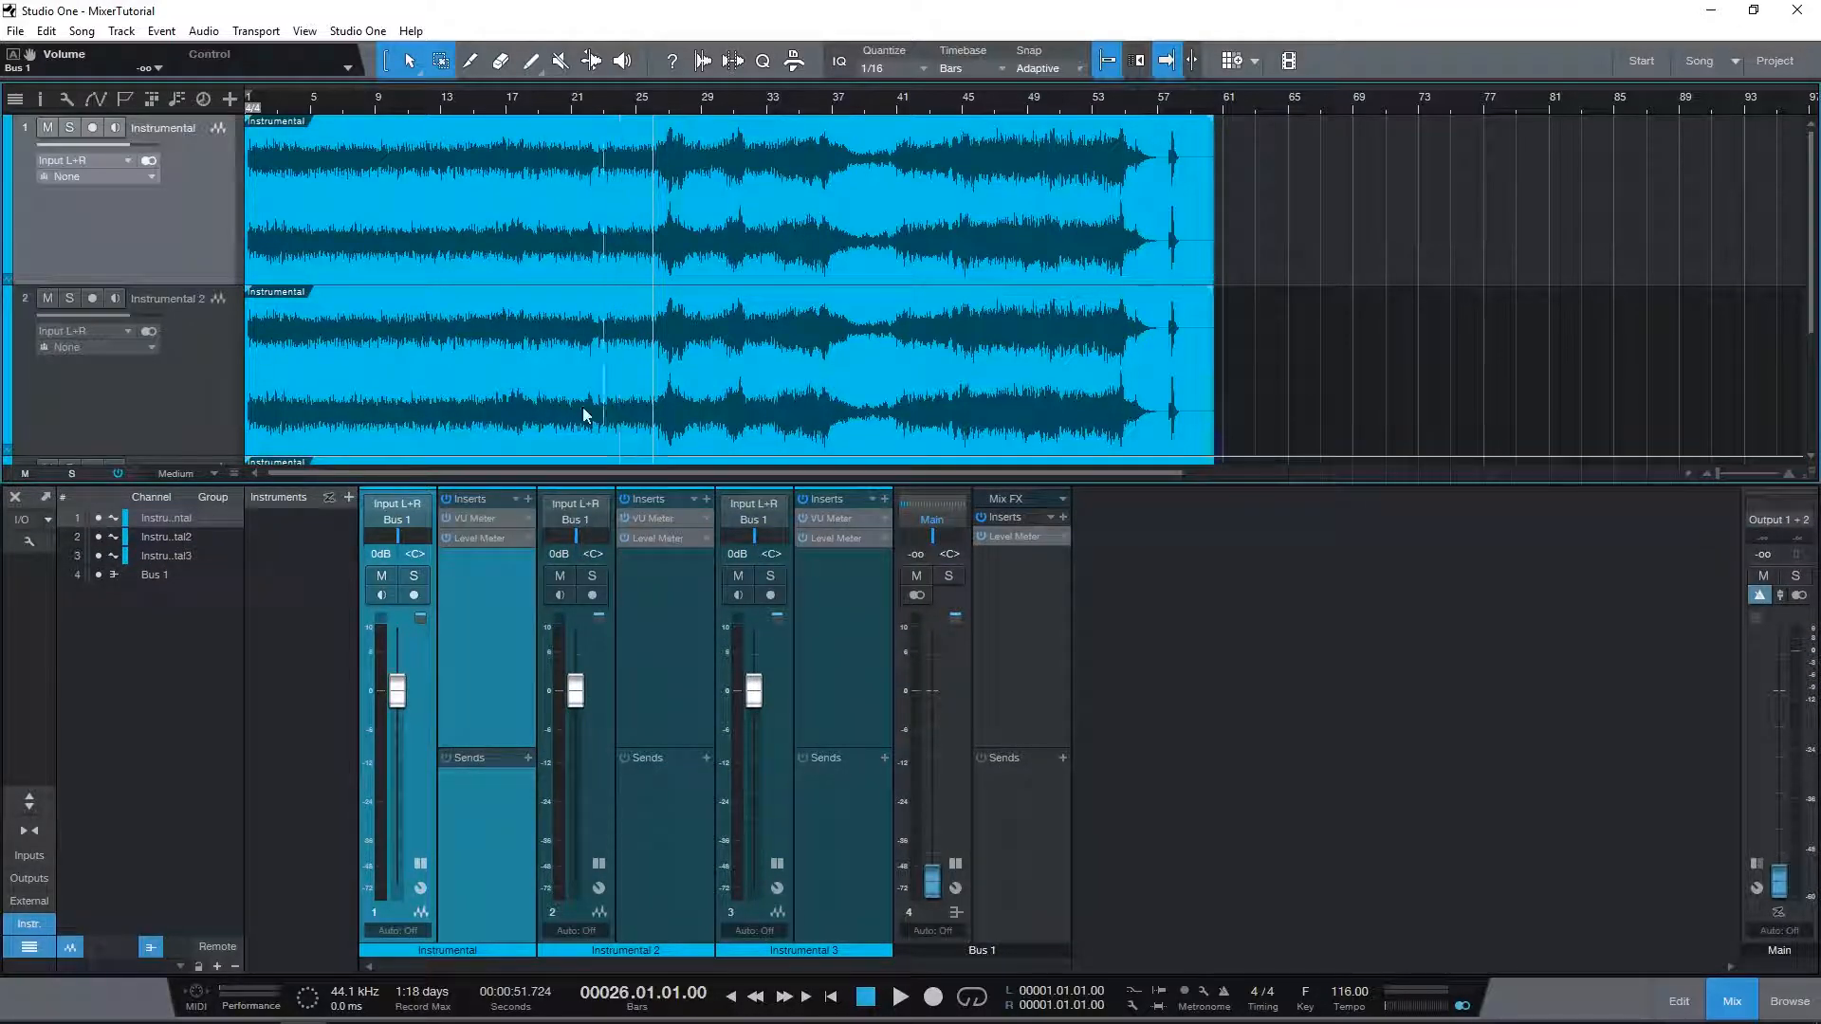
click(486, 533)
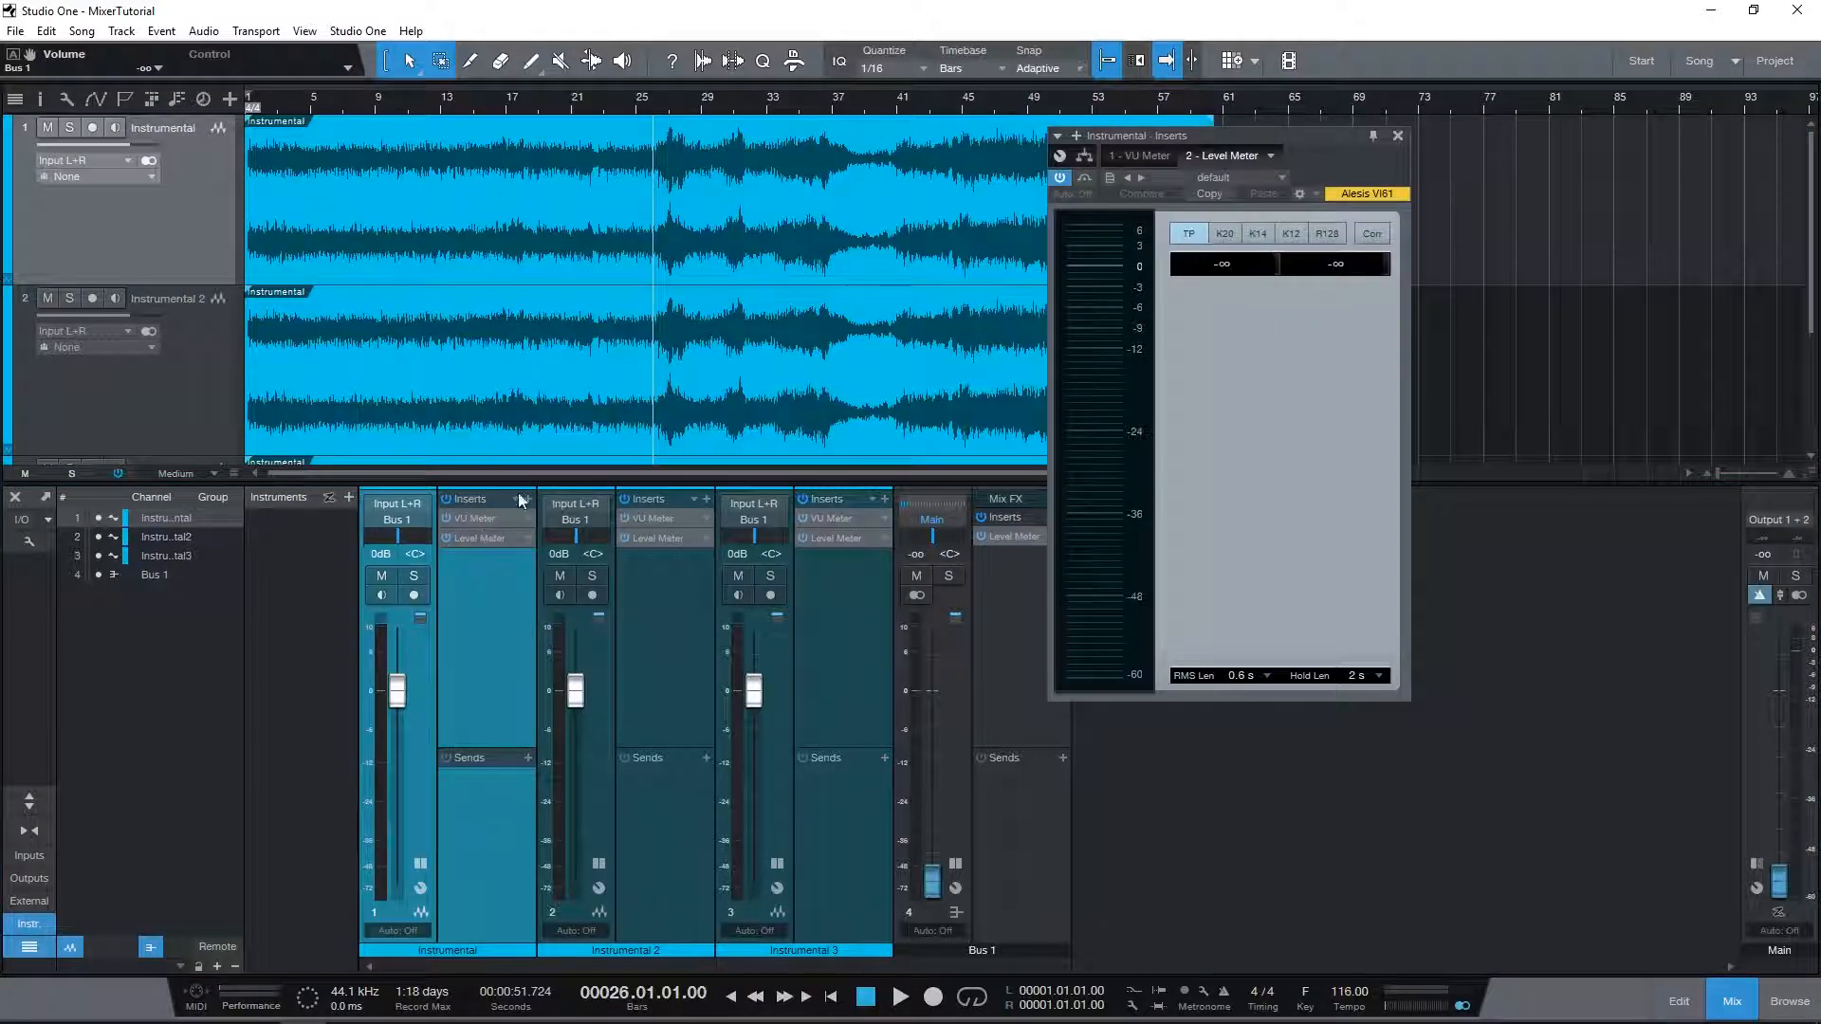
drag(1291, 703, 1366, 916)
drag(1415, 574, 1526, 572)
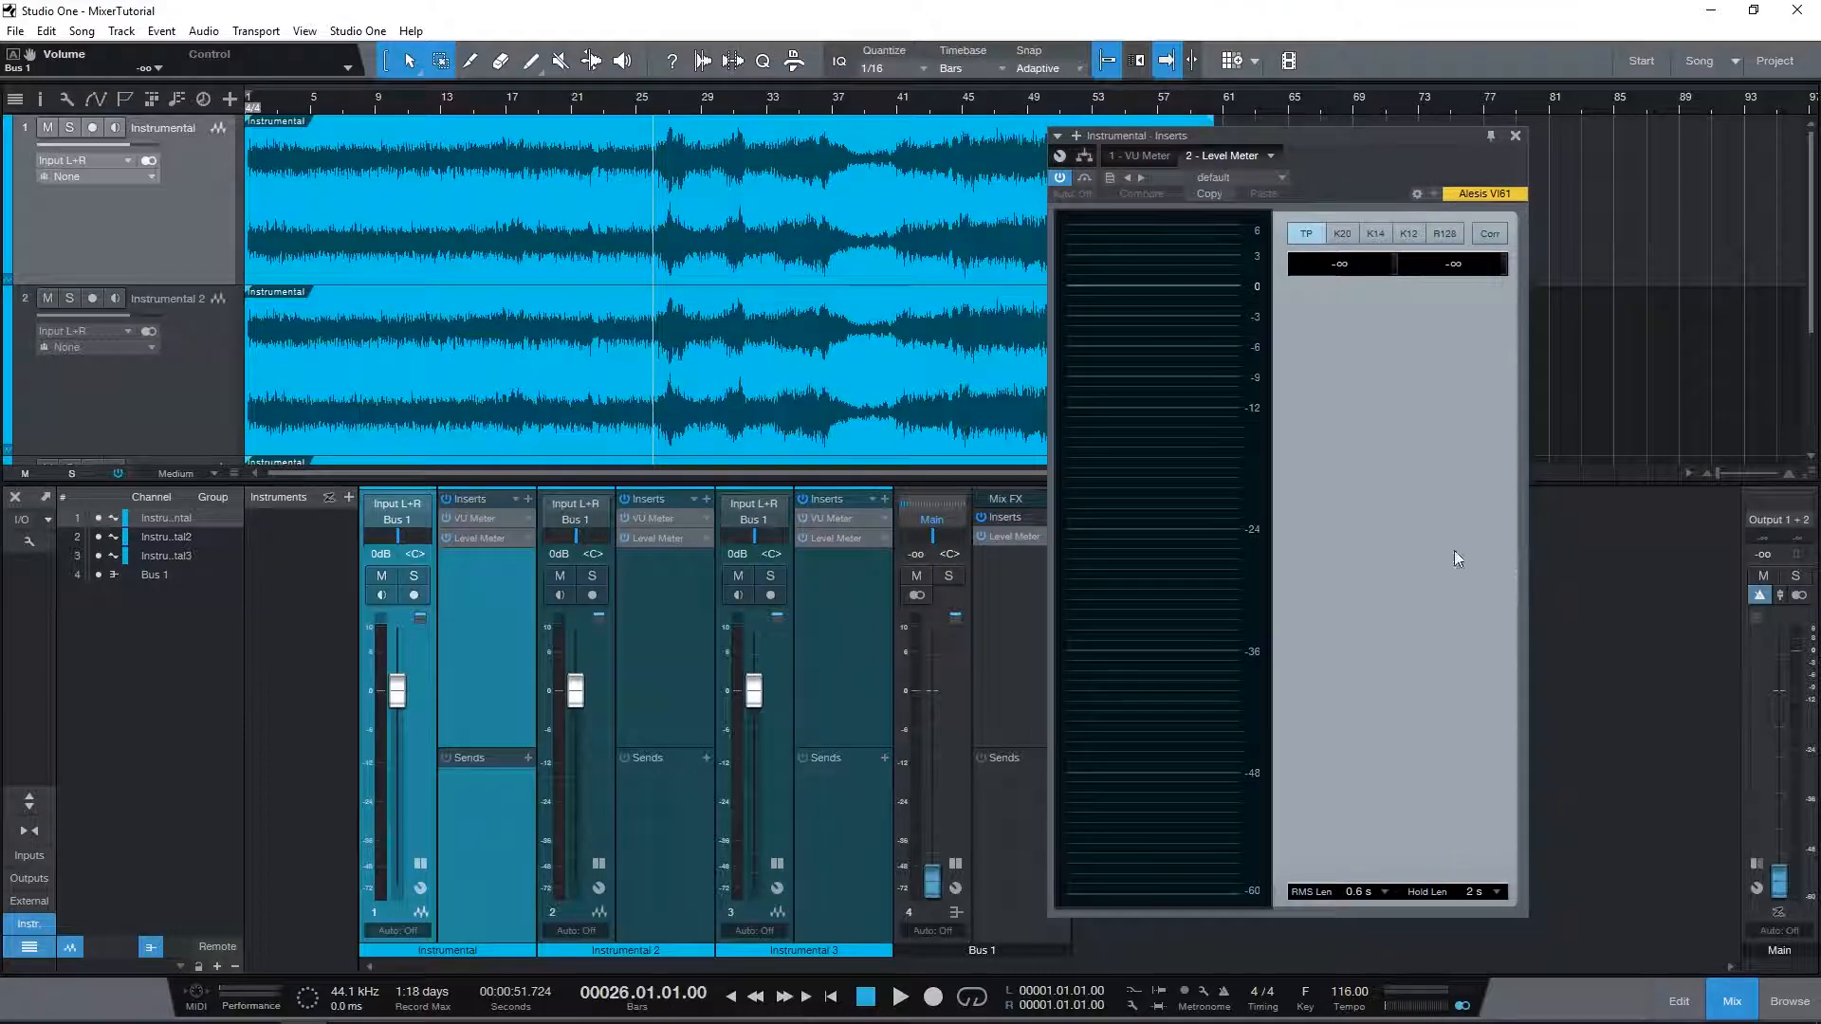
key(space)
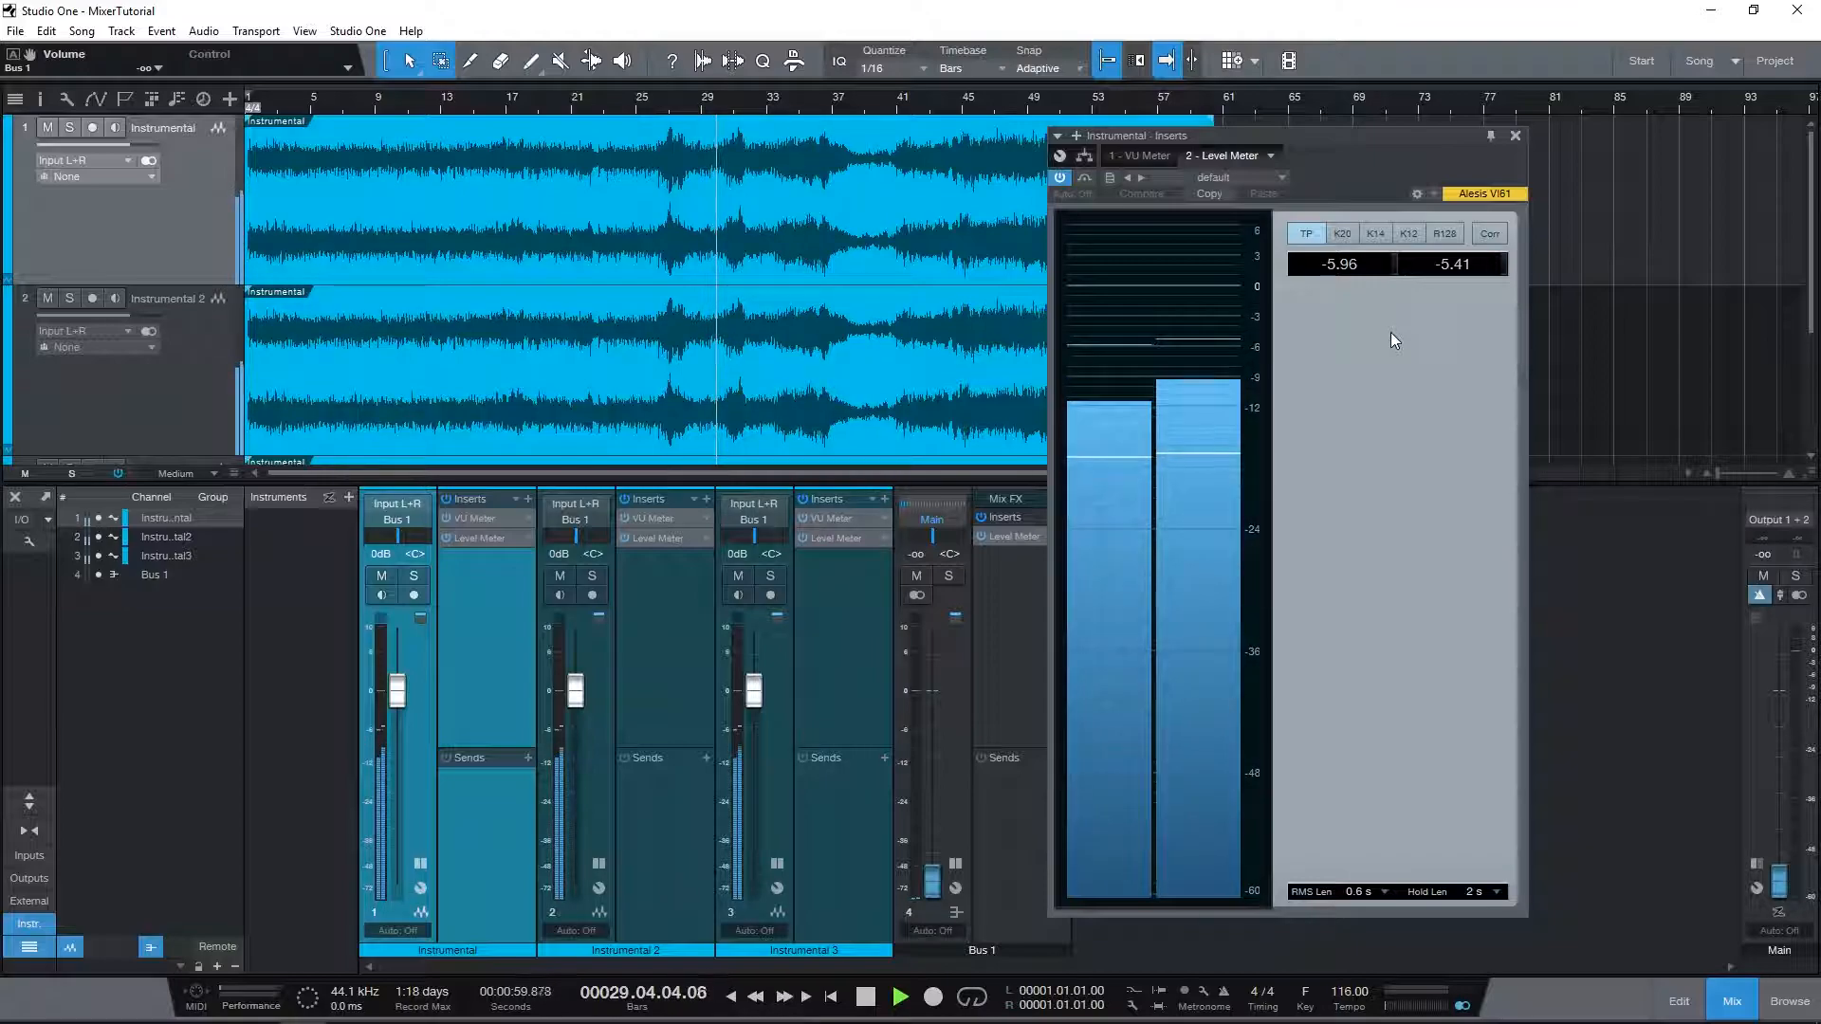
click(1514, 135)
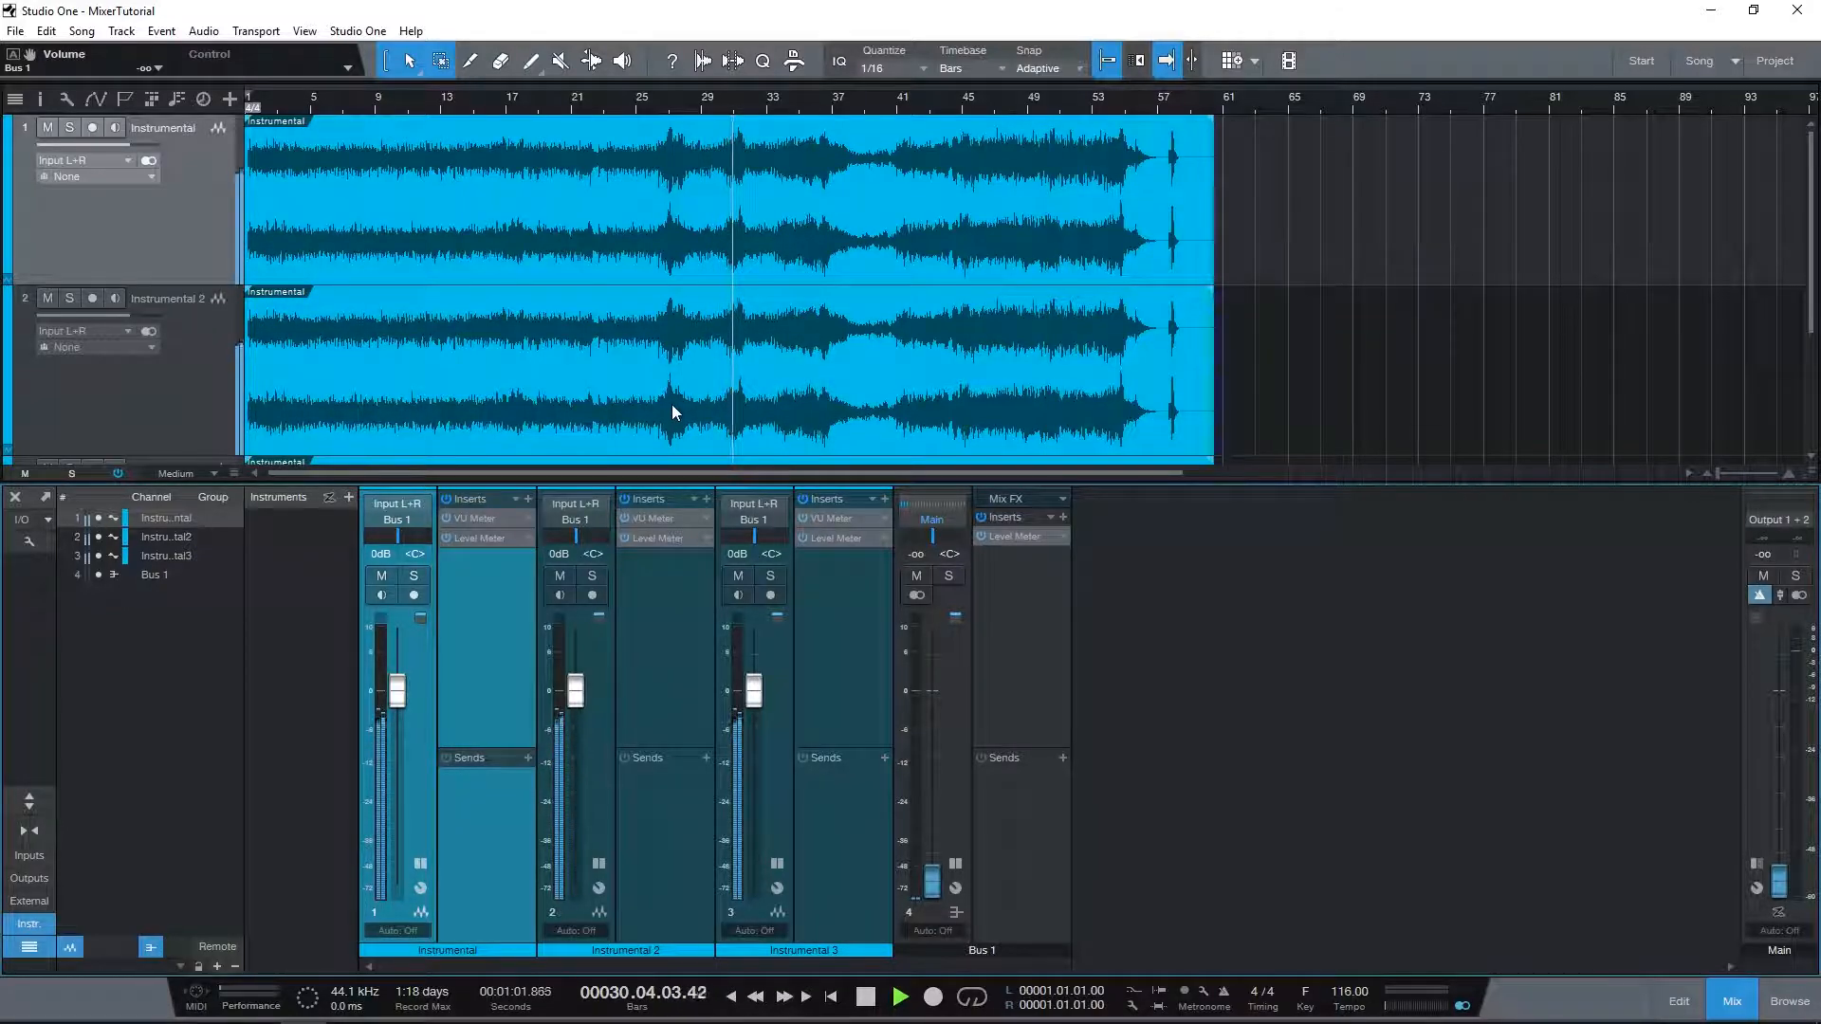
Step: Look over the waveforms of the three instrumental tracks in the arrangement during playback
scroll(879, 379, down, 2)
scroll(882, 374, up, 1)
scroll(891, 376, down, 1)
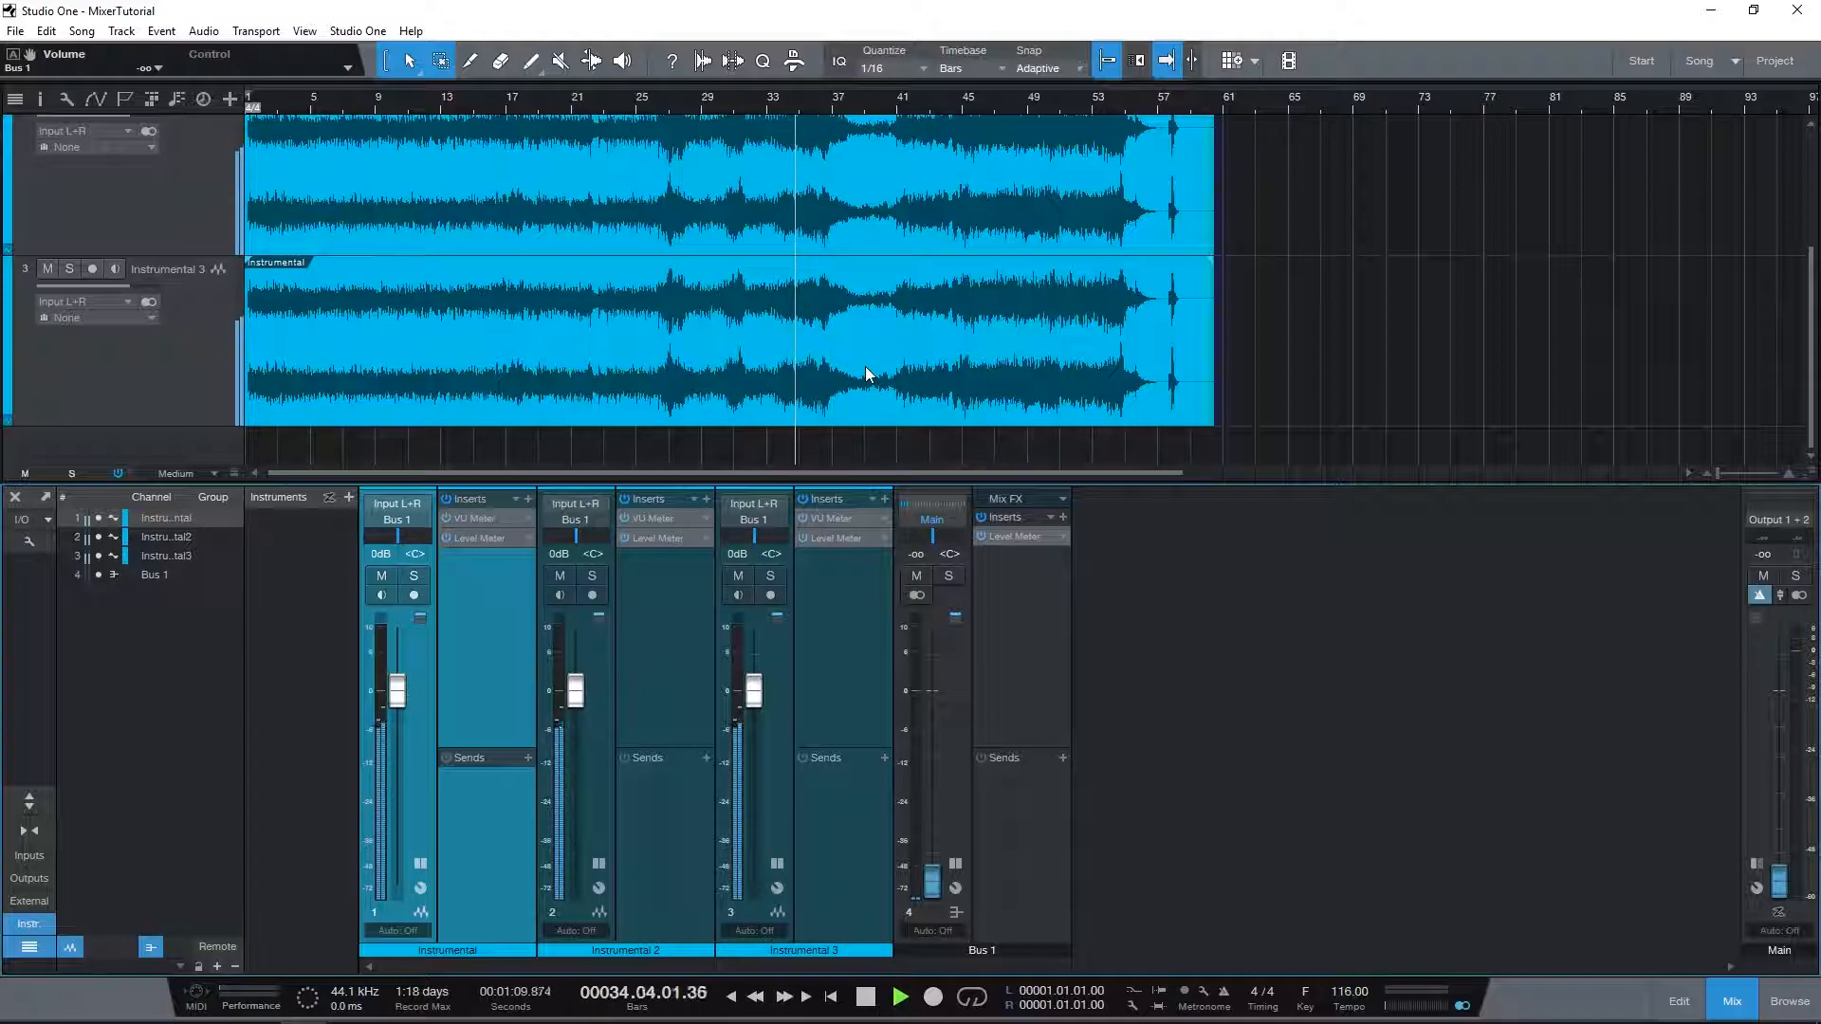
scroll(865, 368, up, 3)
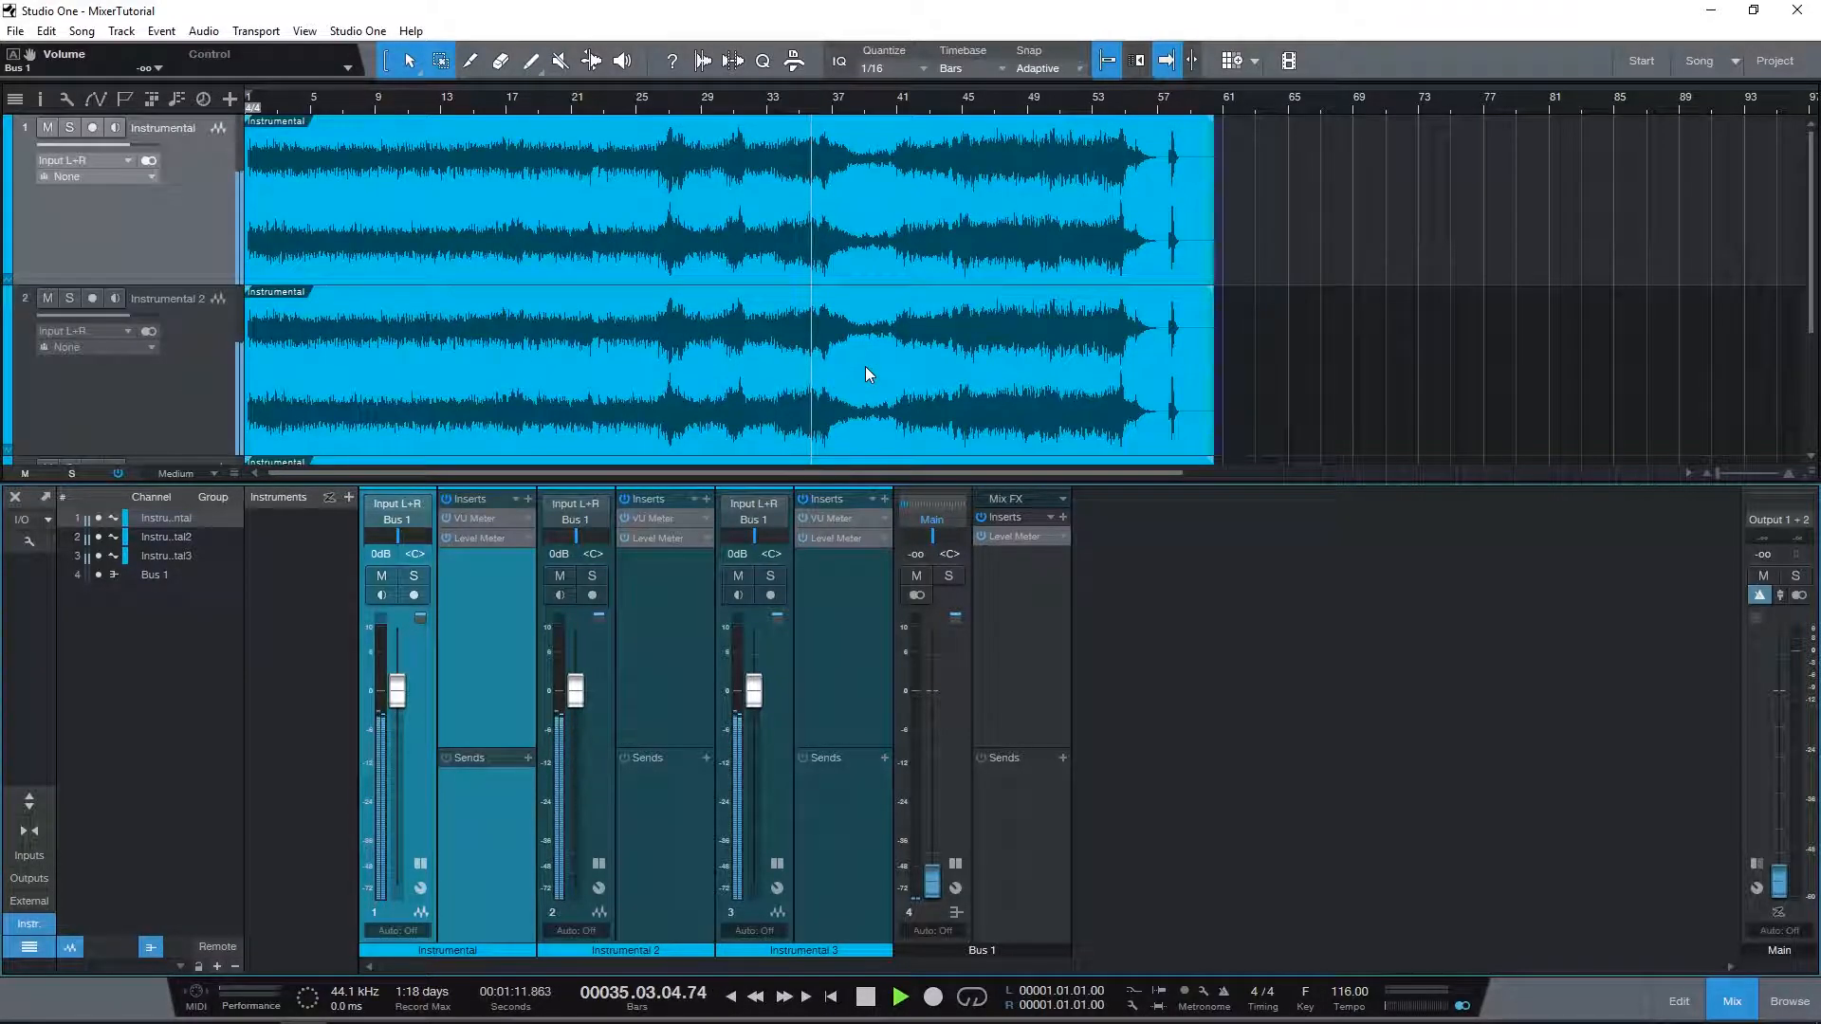
scroll(865, 368, down, 3)
scroll(161, 286, up, 3)
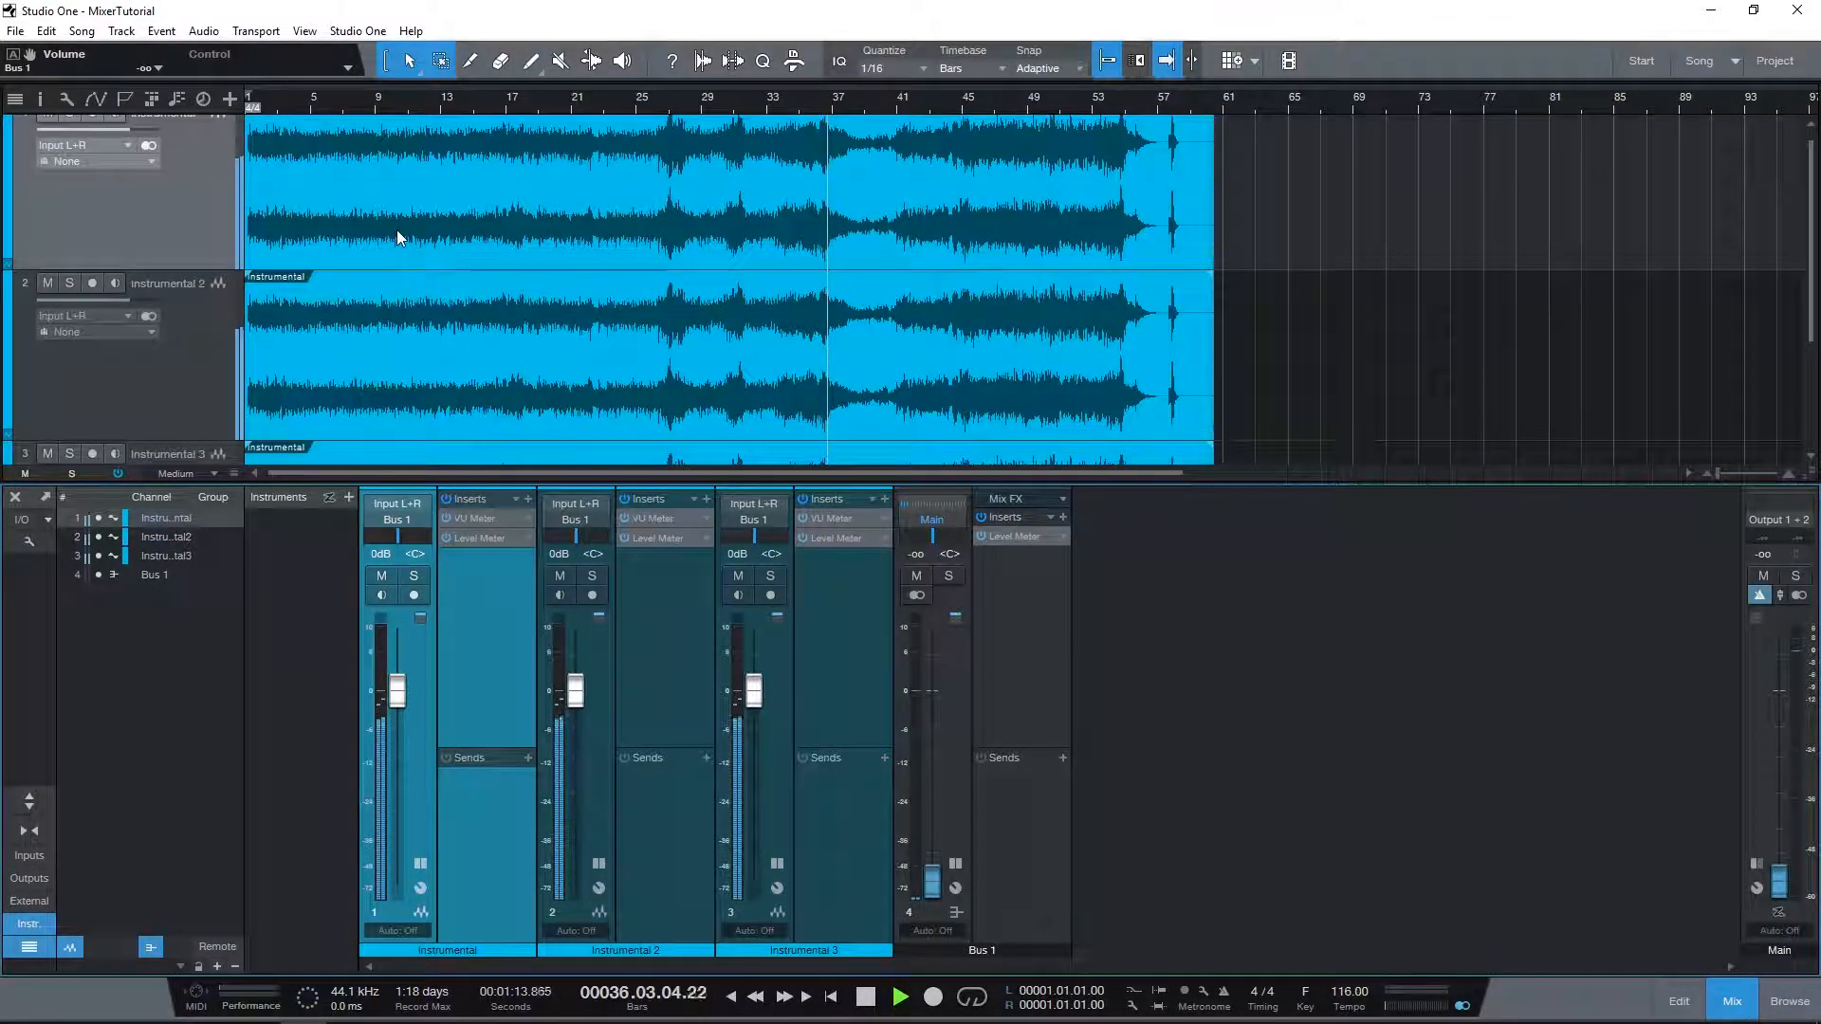
scroll(396, 230, down, 3)
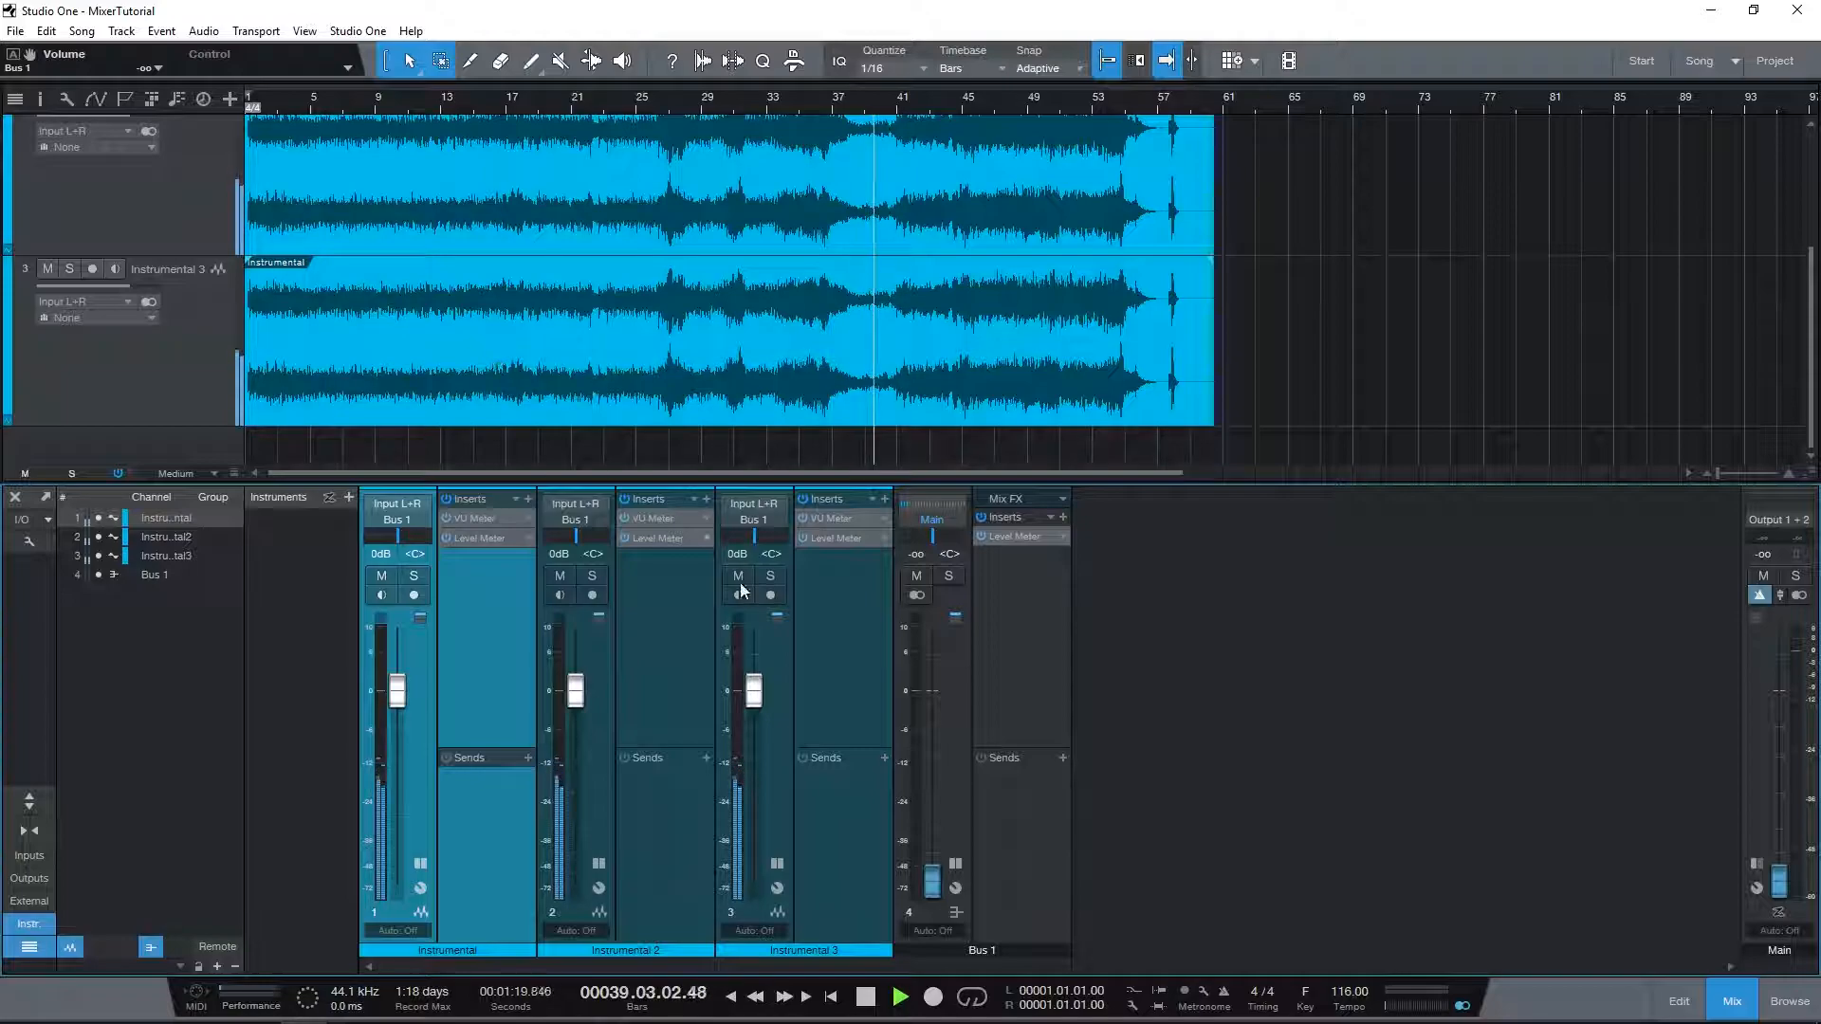
Step: Play the song briefly with the Level Meters of Instrumental 2 and Instrumental 3 to check their levels
key(space)
click(680, 545)
key(space)
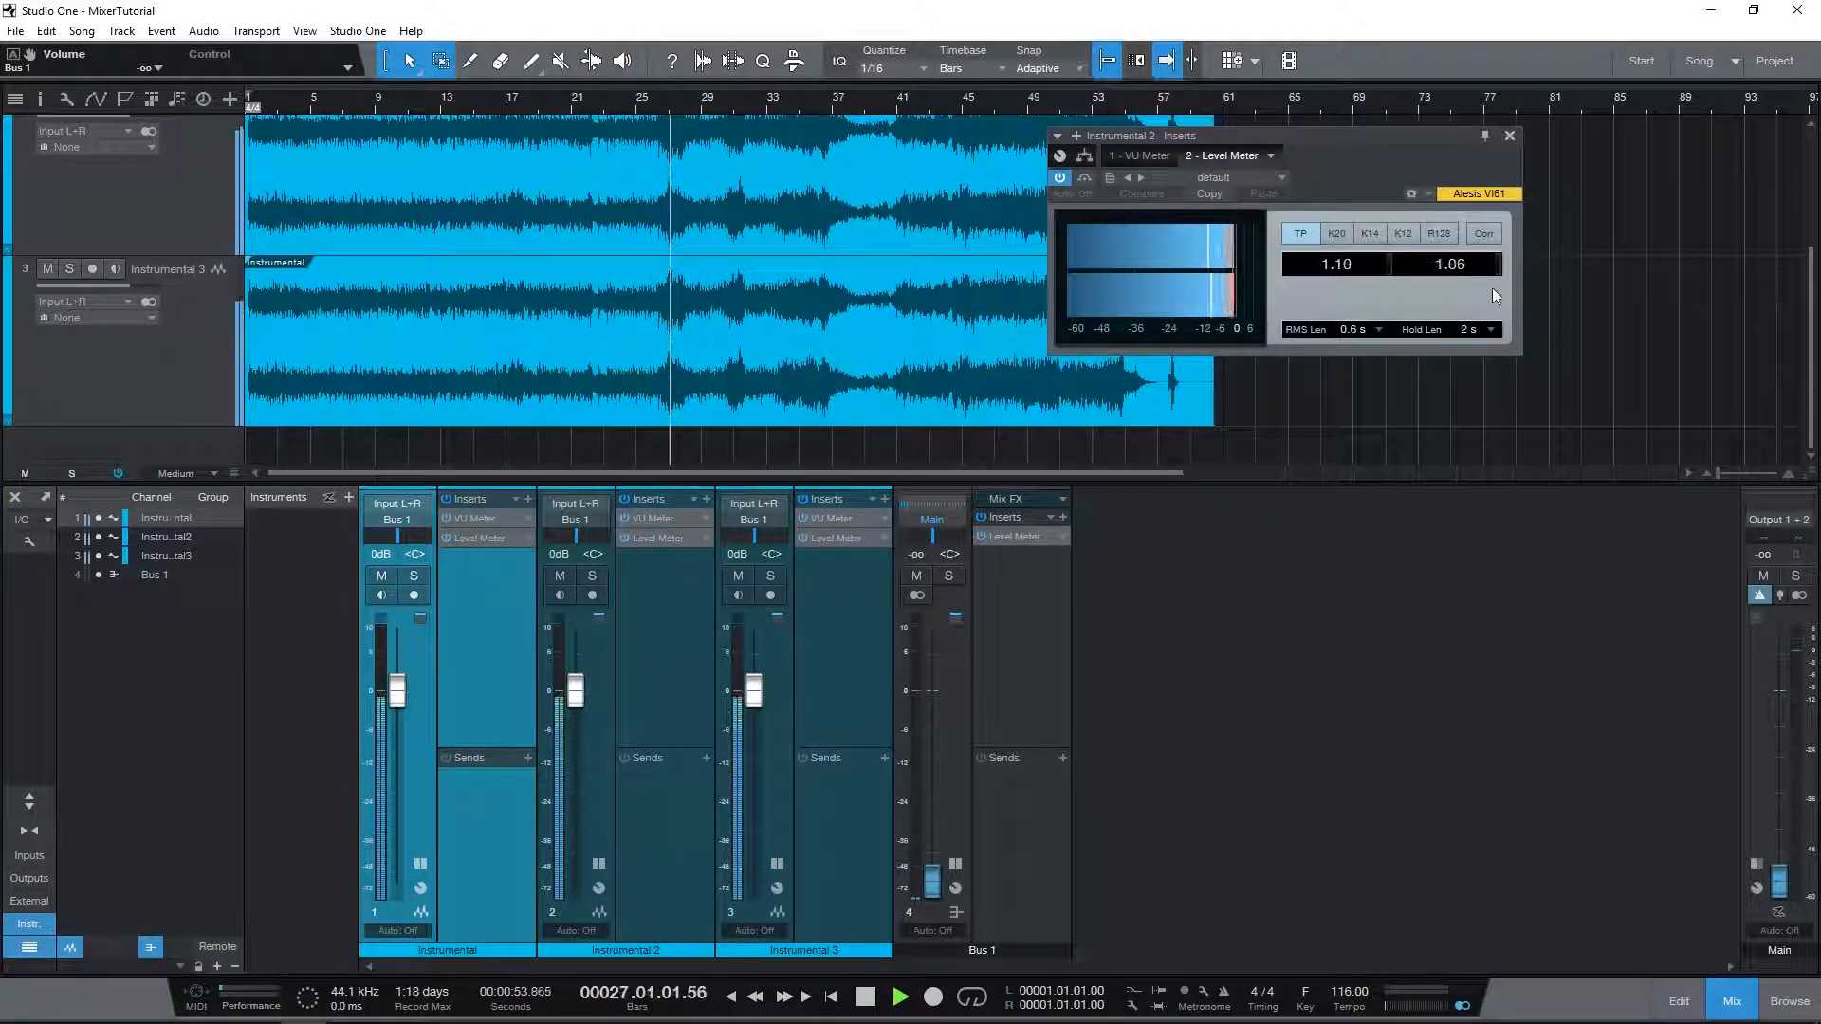
key(space)
click(861, 540)
key(space)
key(space)
click(1509, 136)
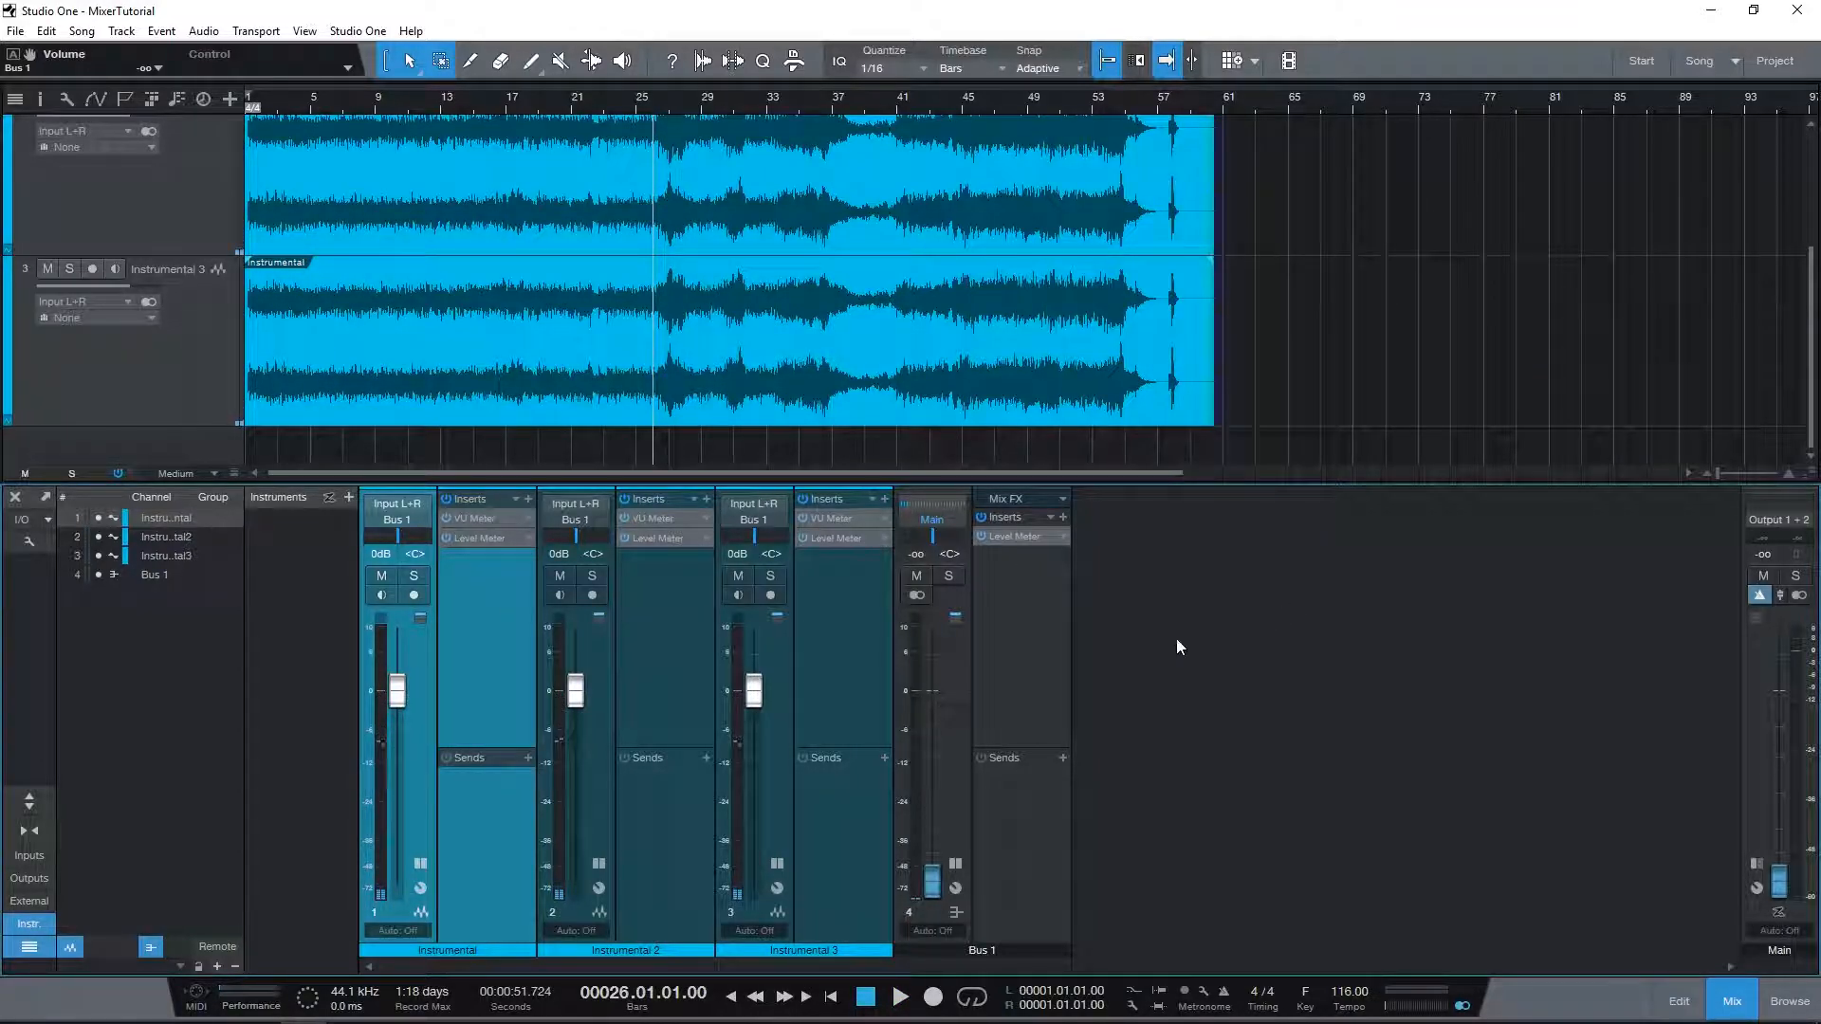
Step: Reset the Bus 1 fader to 0 dB and play the song to check the summed level on its Level Meter
alt+click(939, 875)
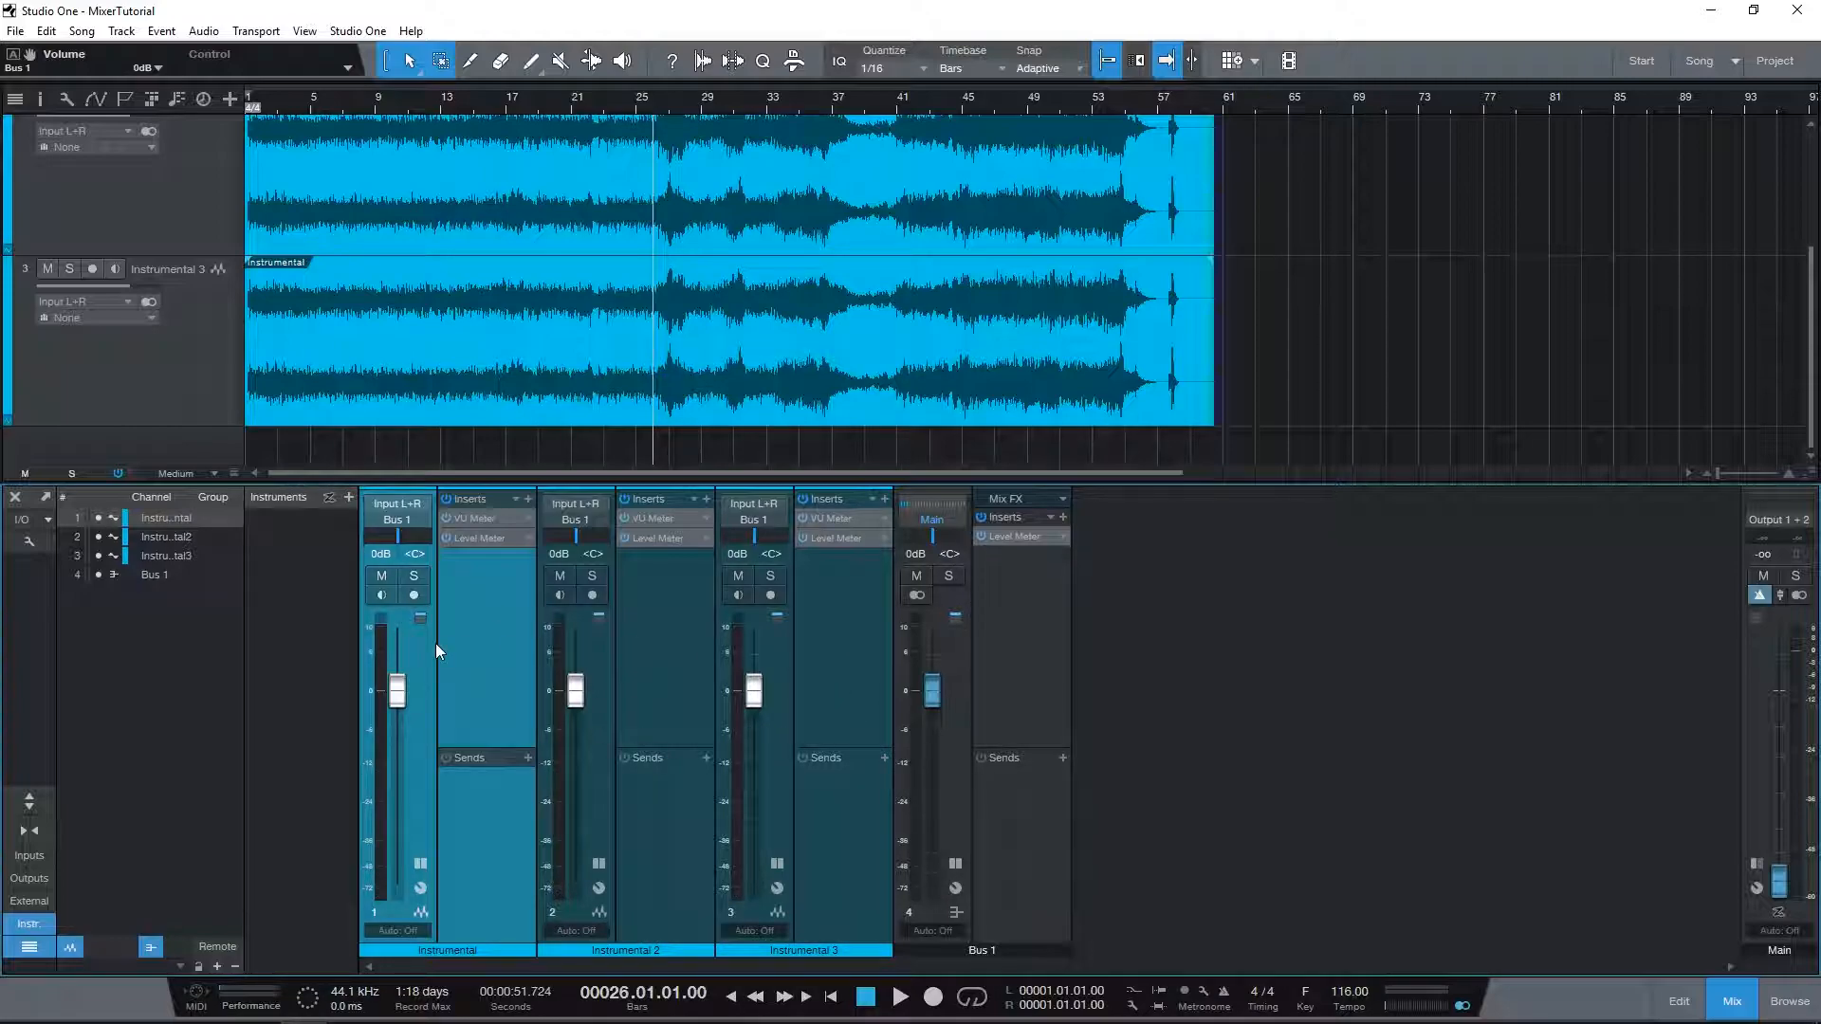
click(663, 645)
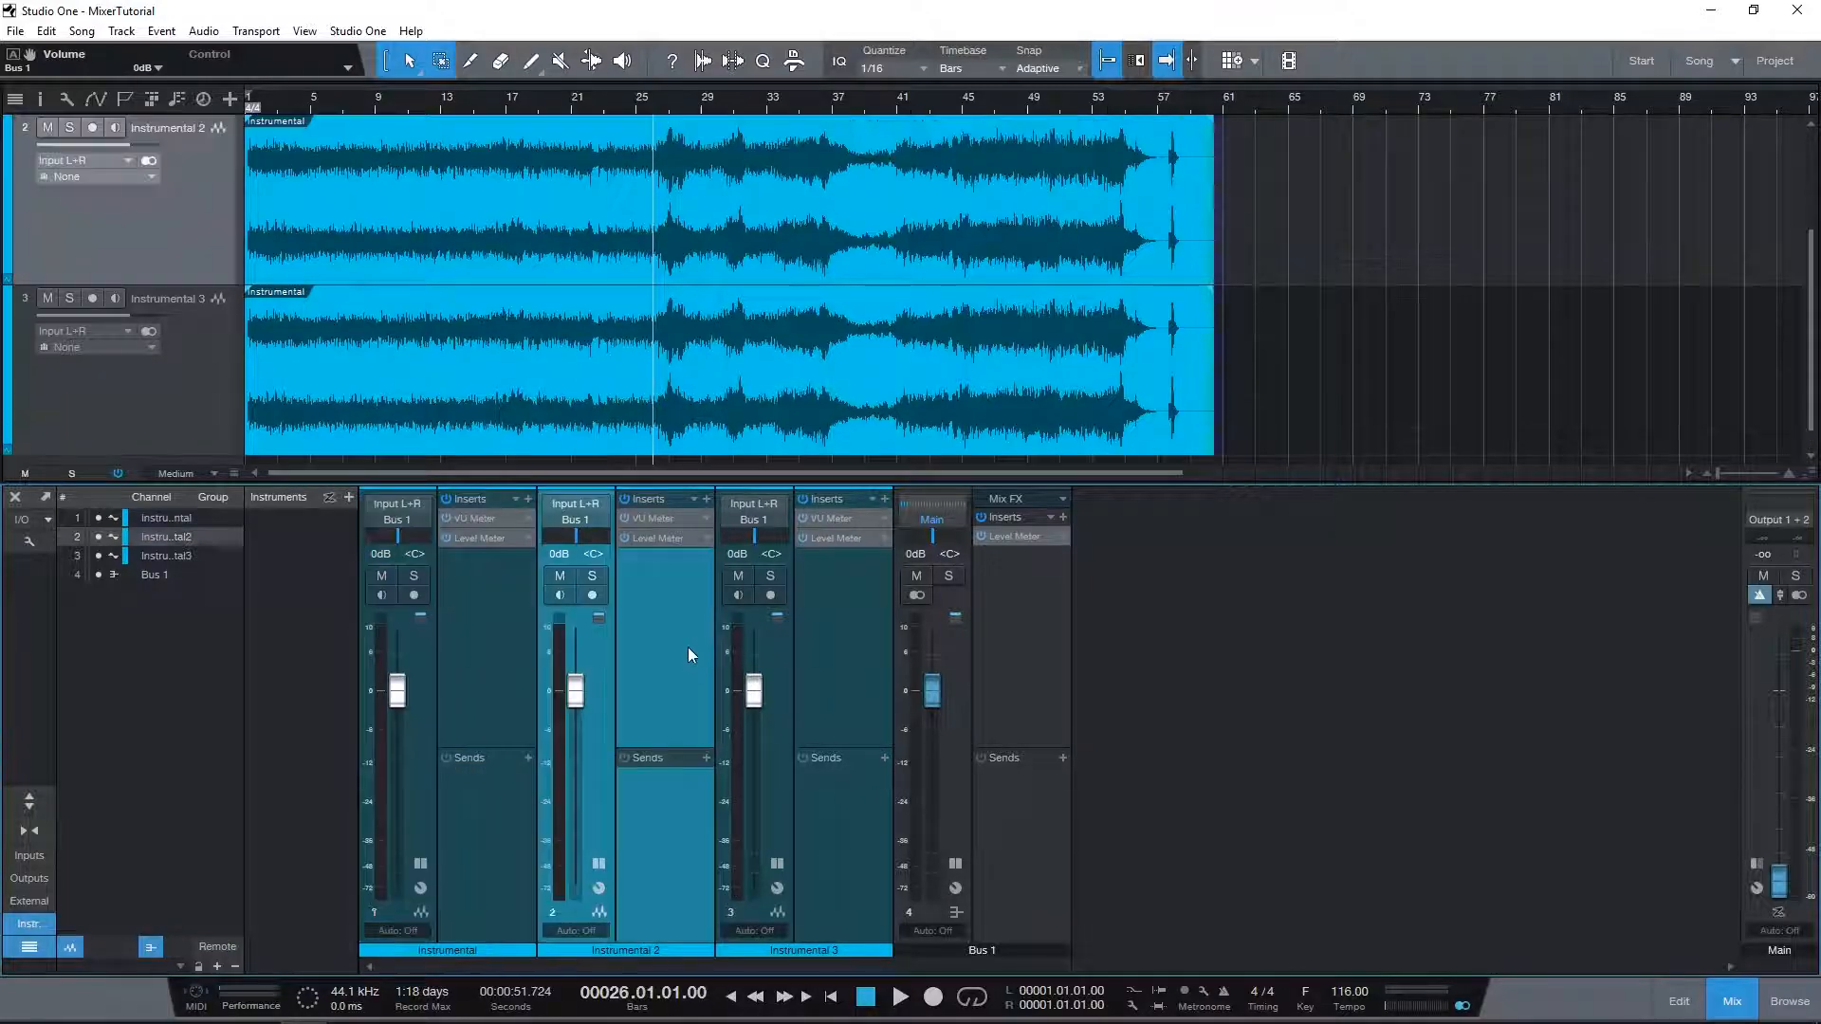
click(783, 610)
key(space)
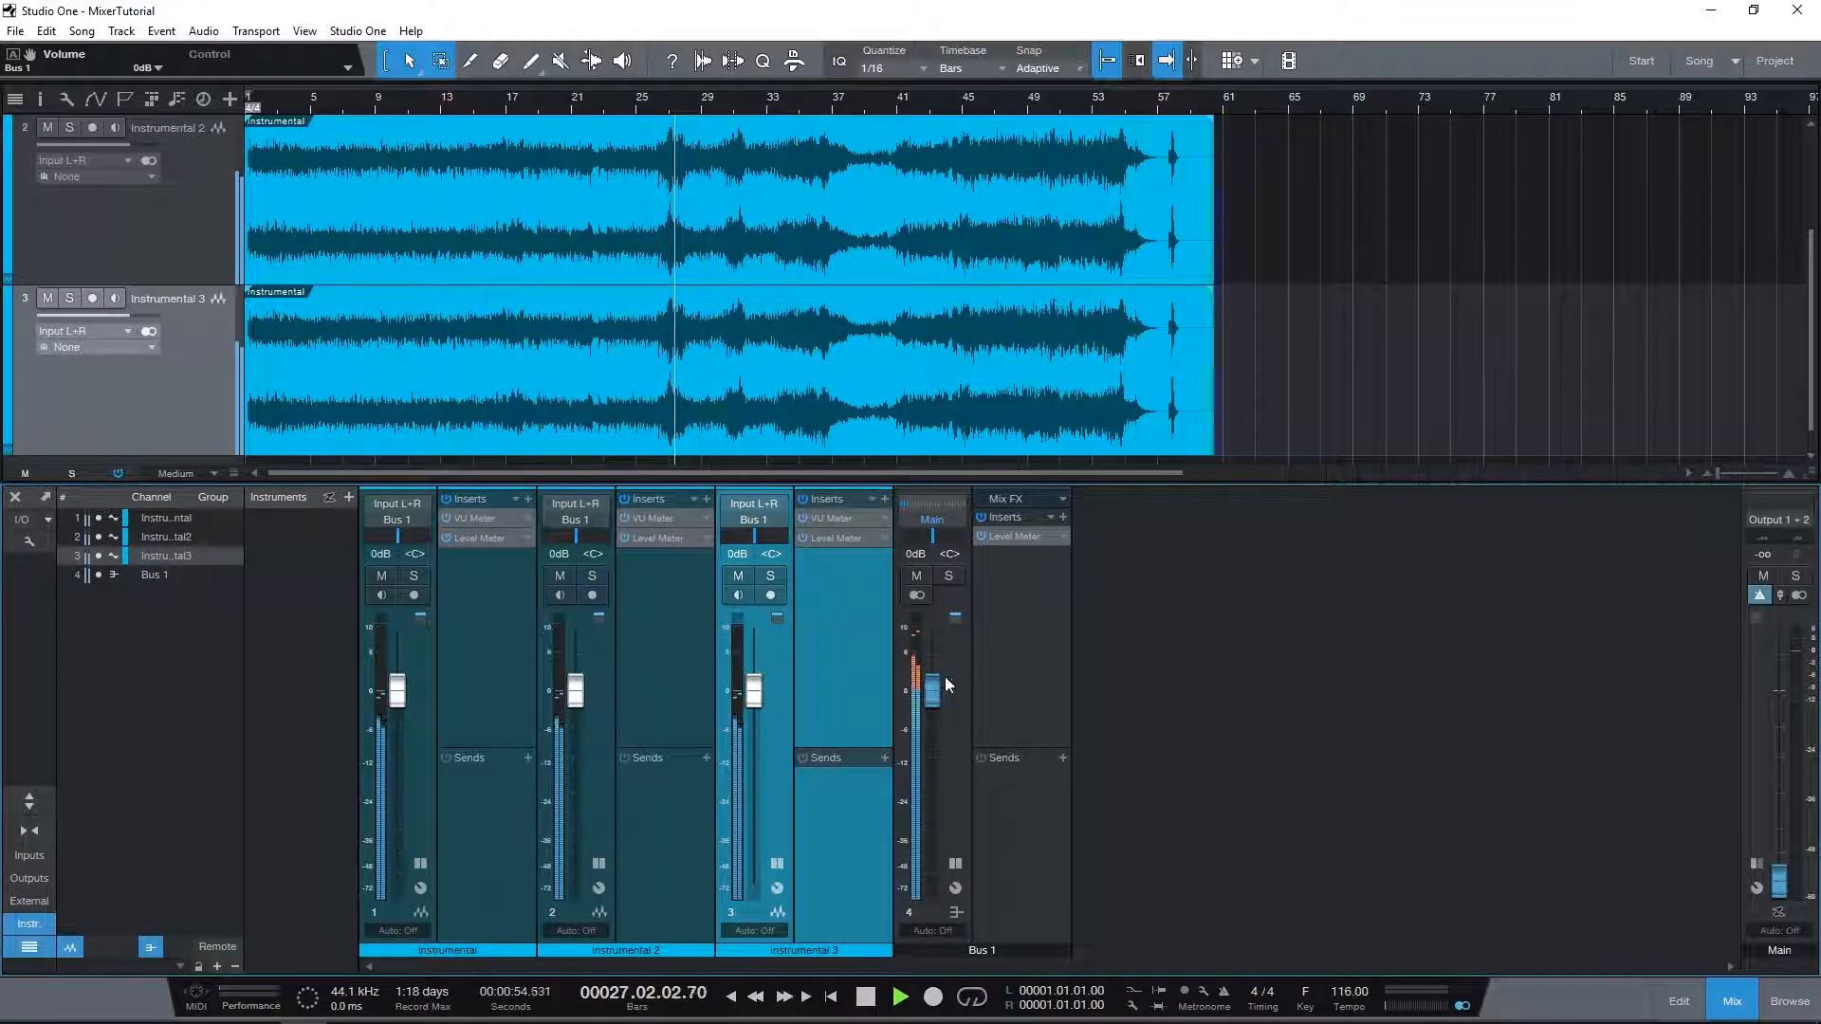
click(1015, 537)
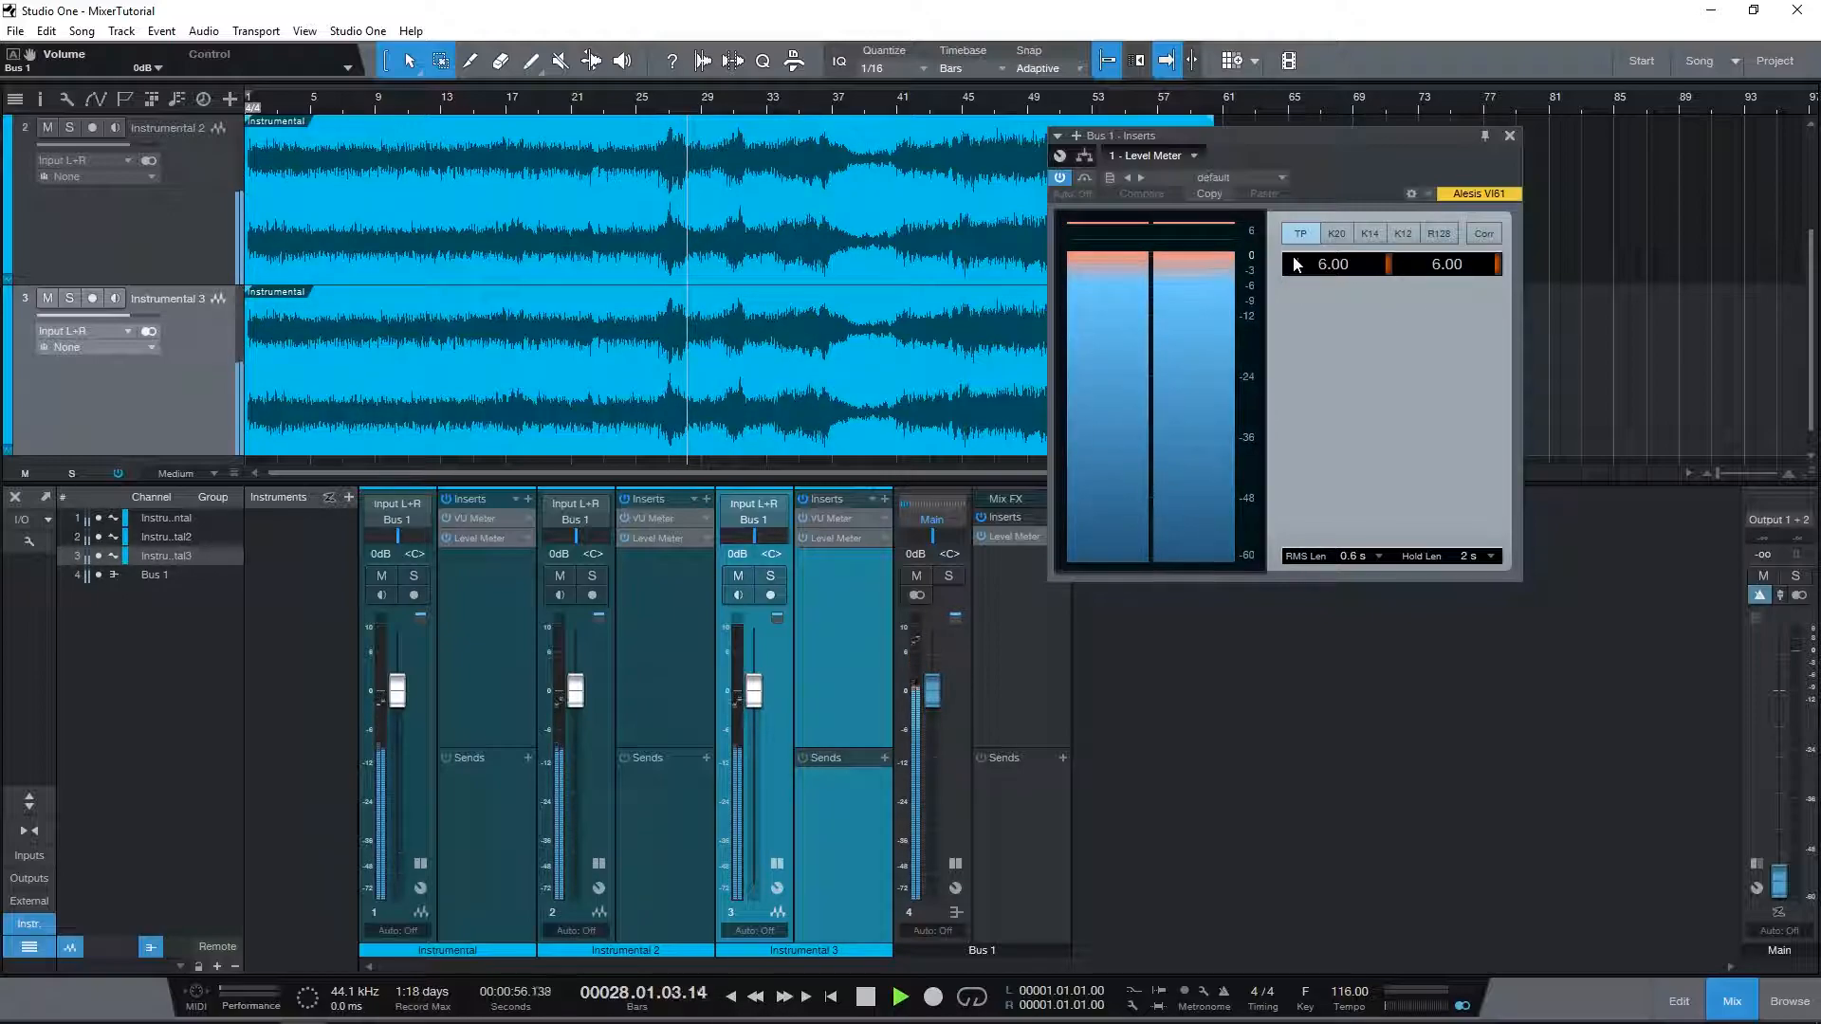
click(1510, 136)
Step: Remove the Level Meter insert from Bus 1 and stop playback
click(1063, 538)
click(1104, 773)
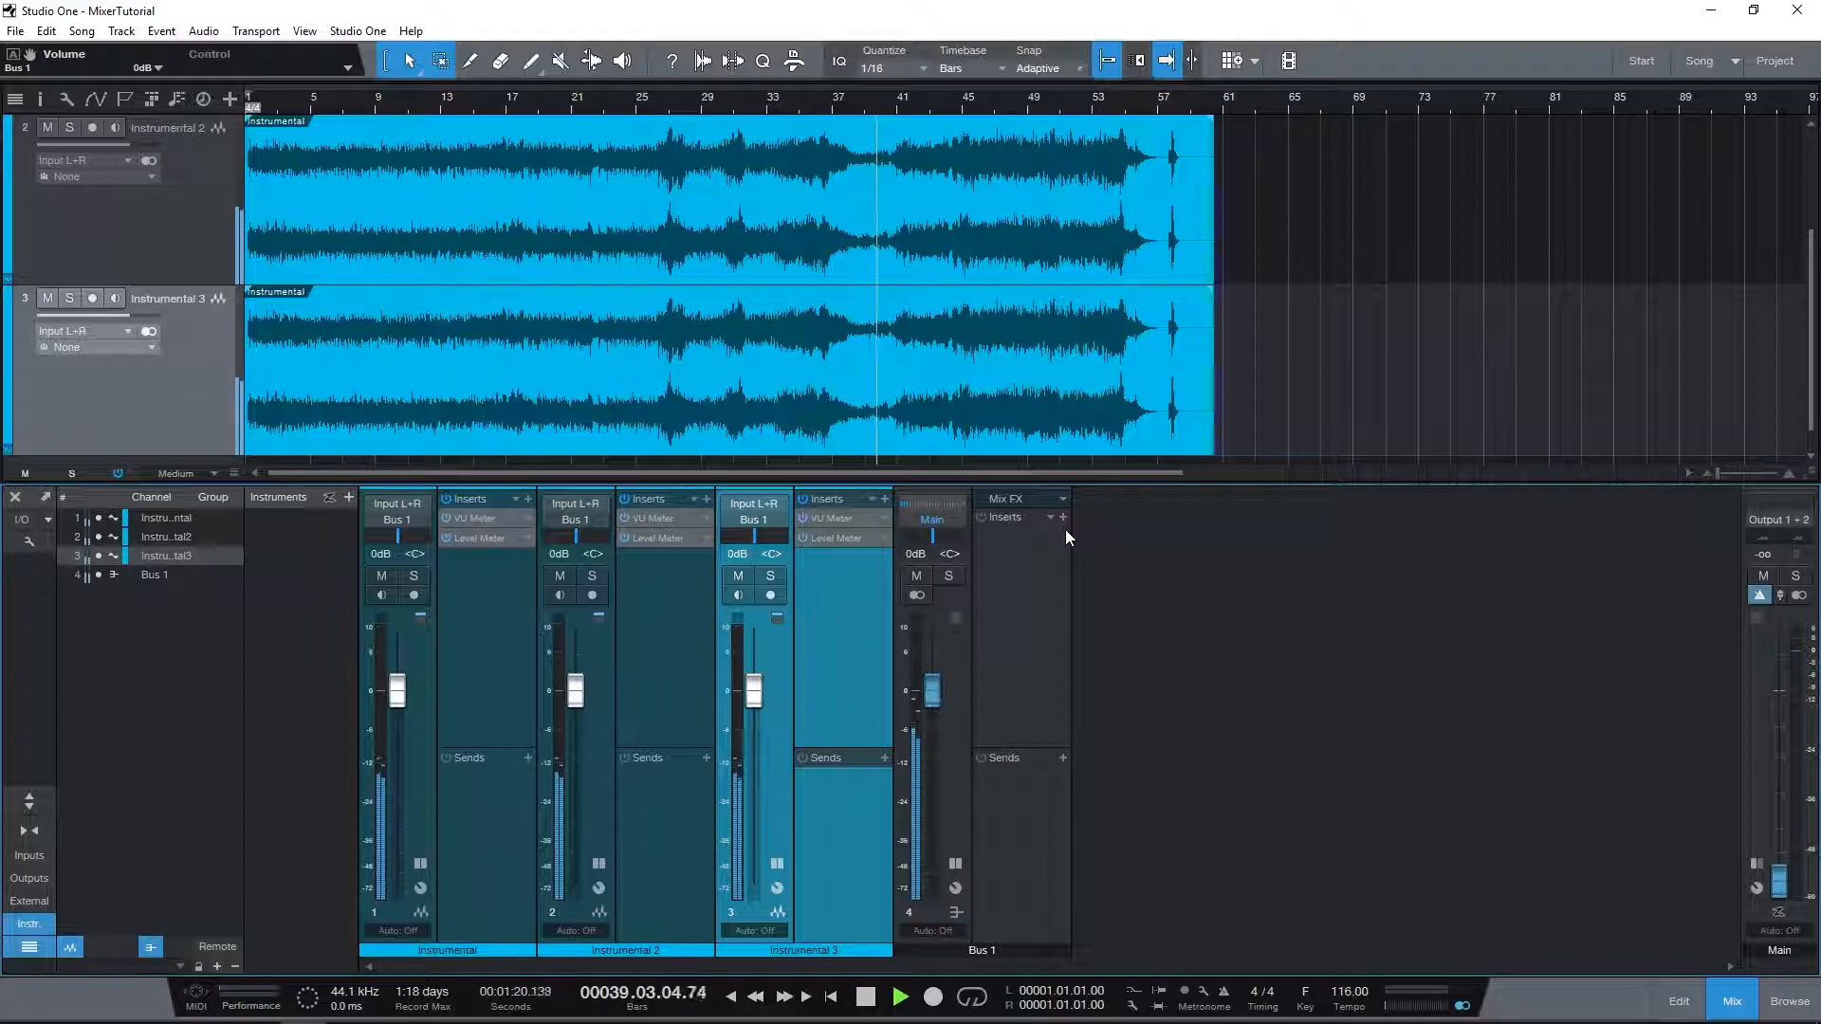
key(space)
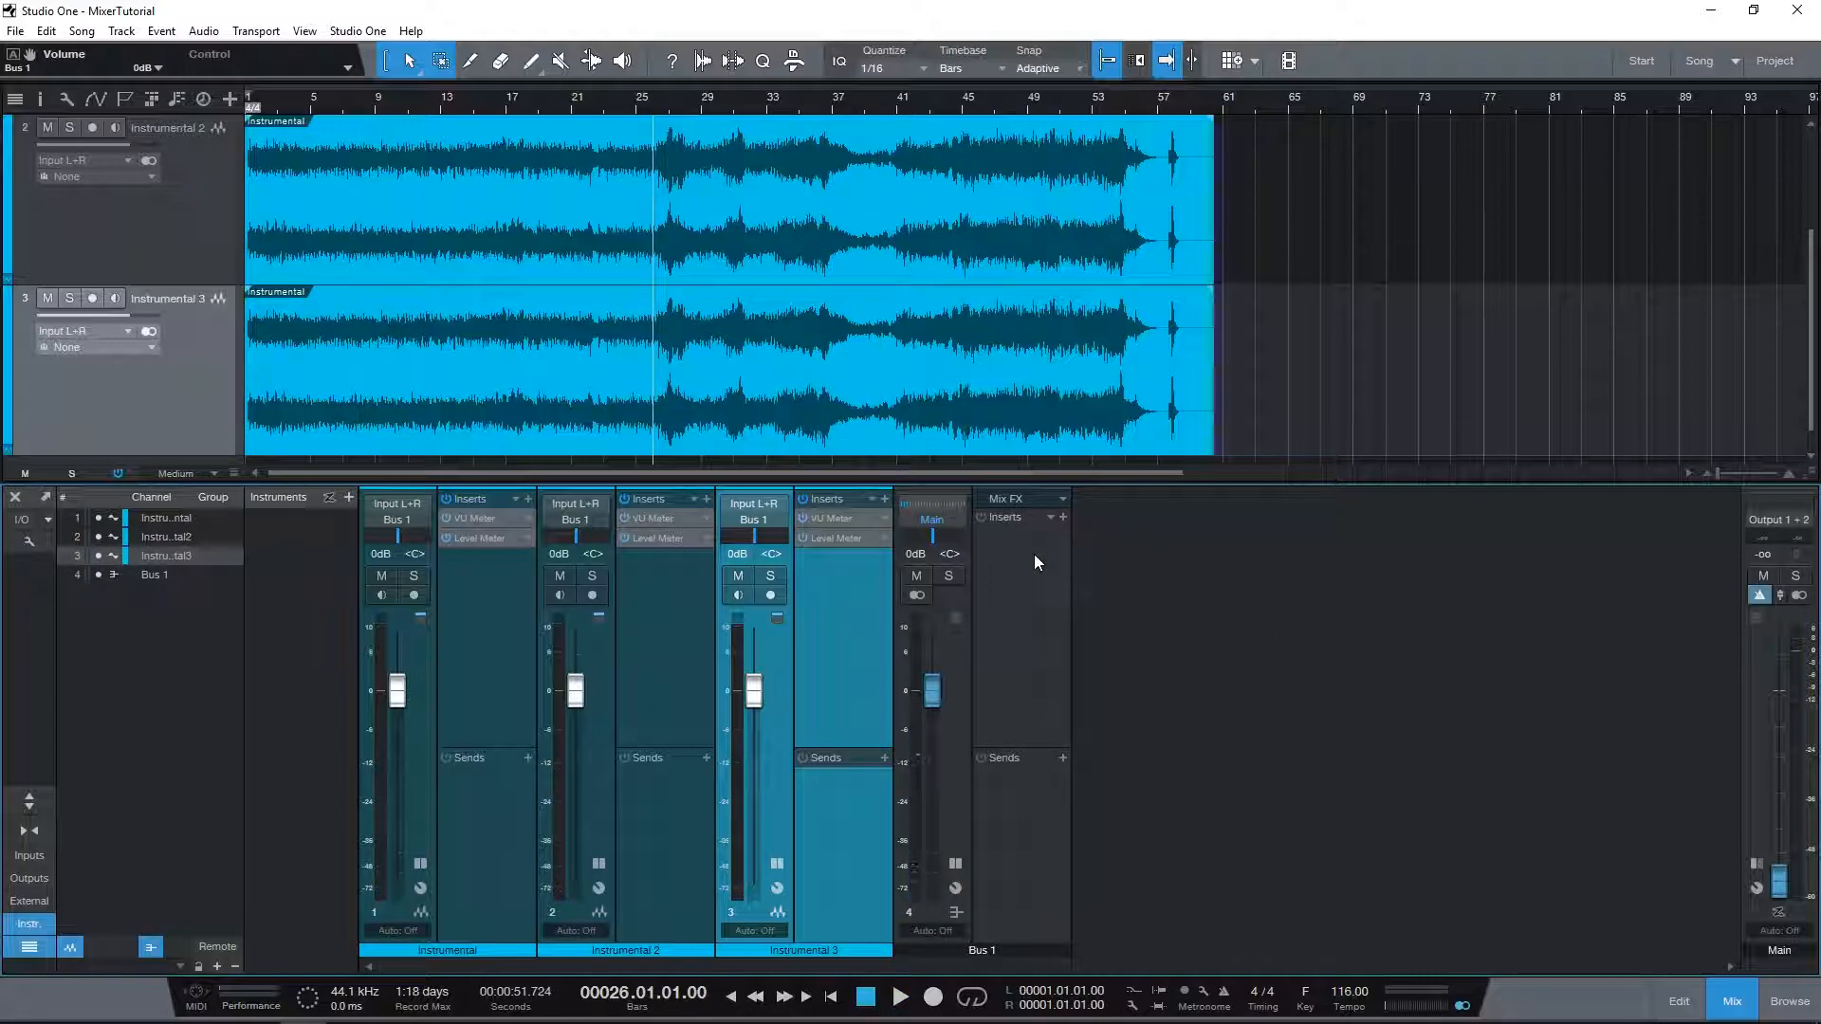
Step: Play the loud section of the Instrumental track from bar 26, beat 3 and check the channel's VU Meter
scroll(1031, 277, down, 3)
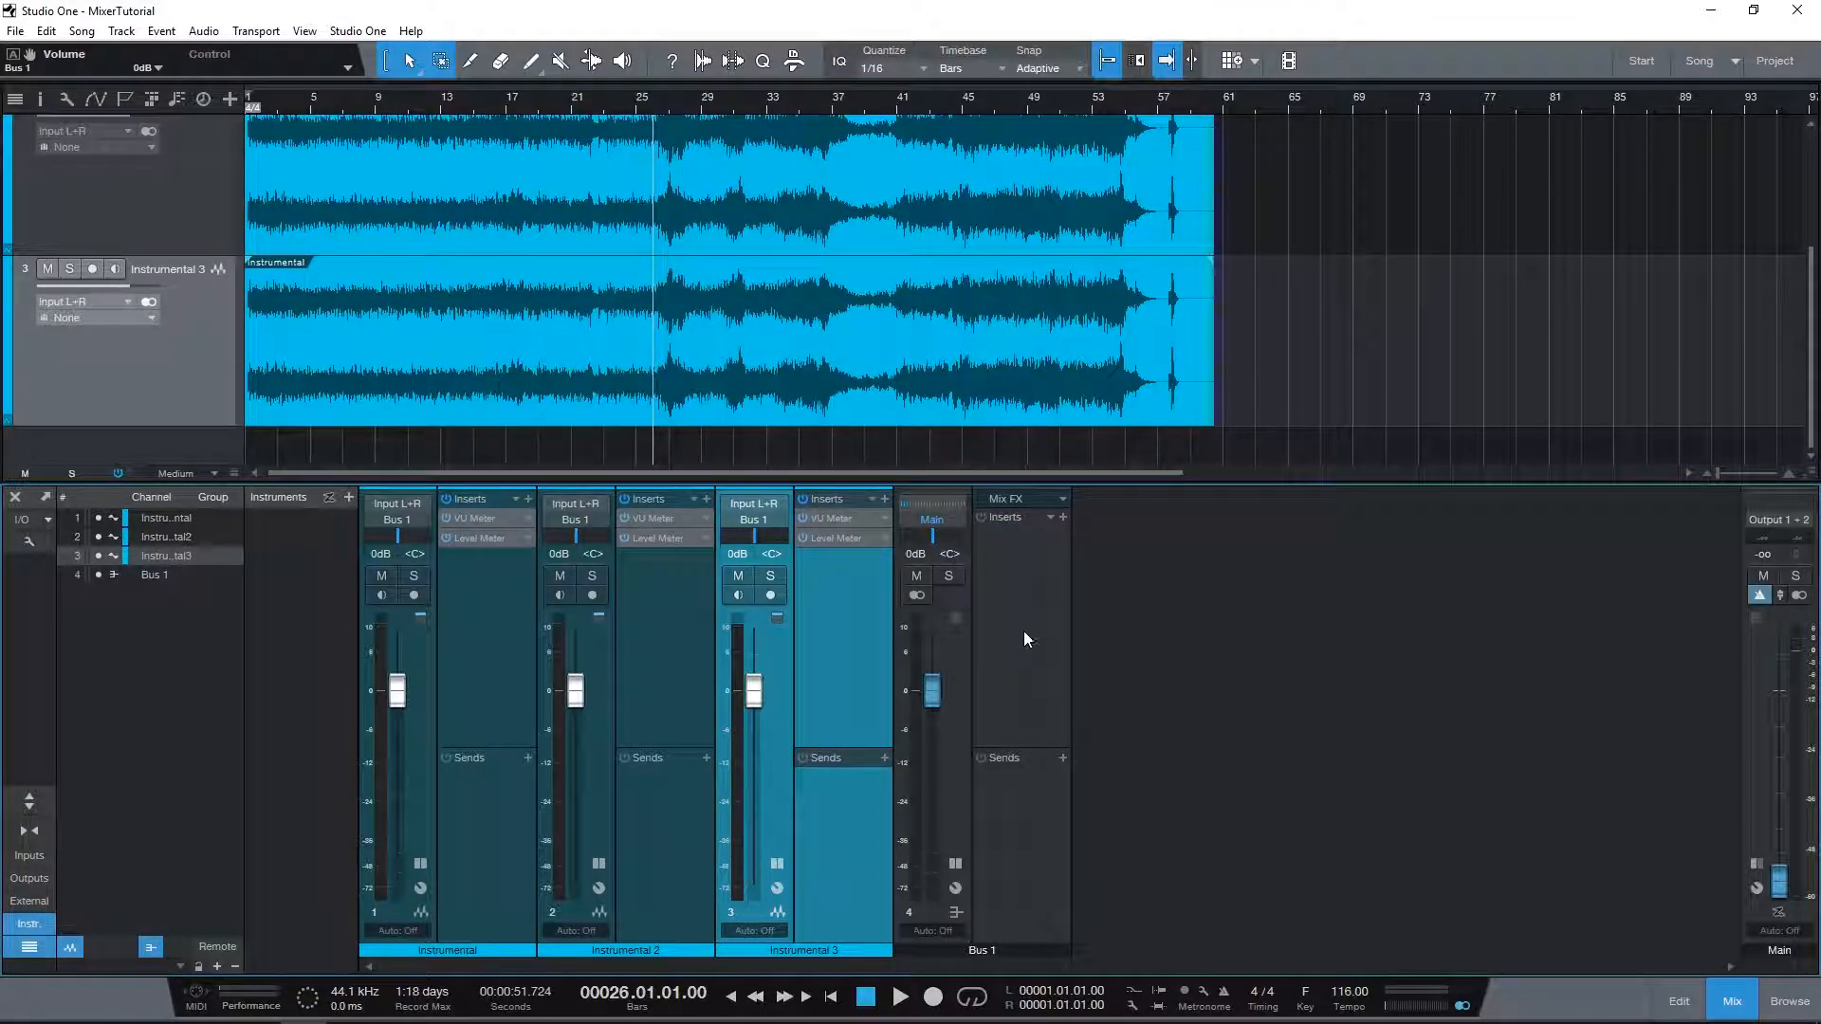
click(470, 520)
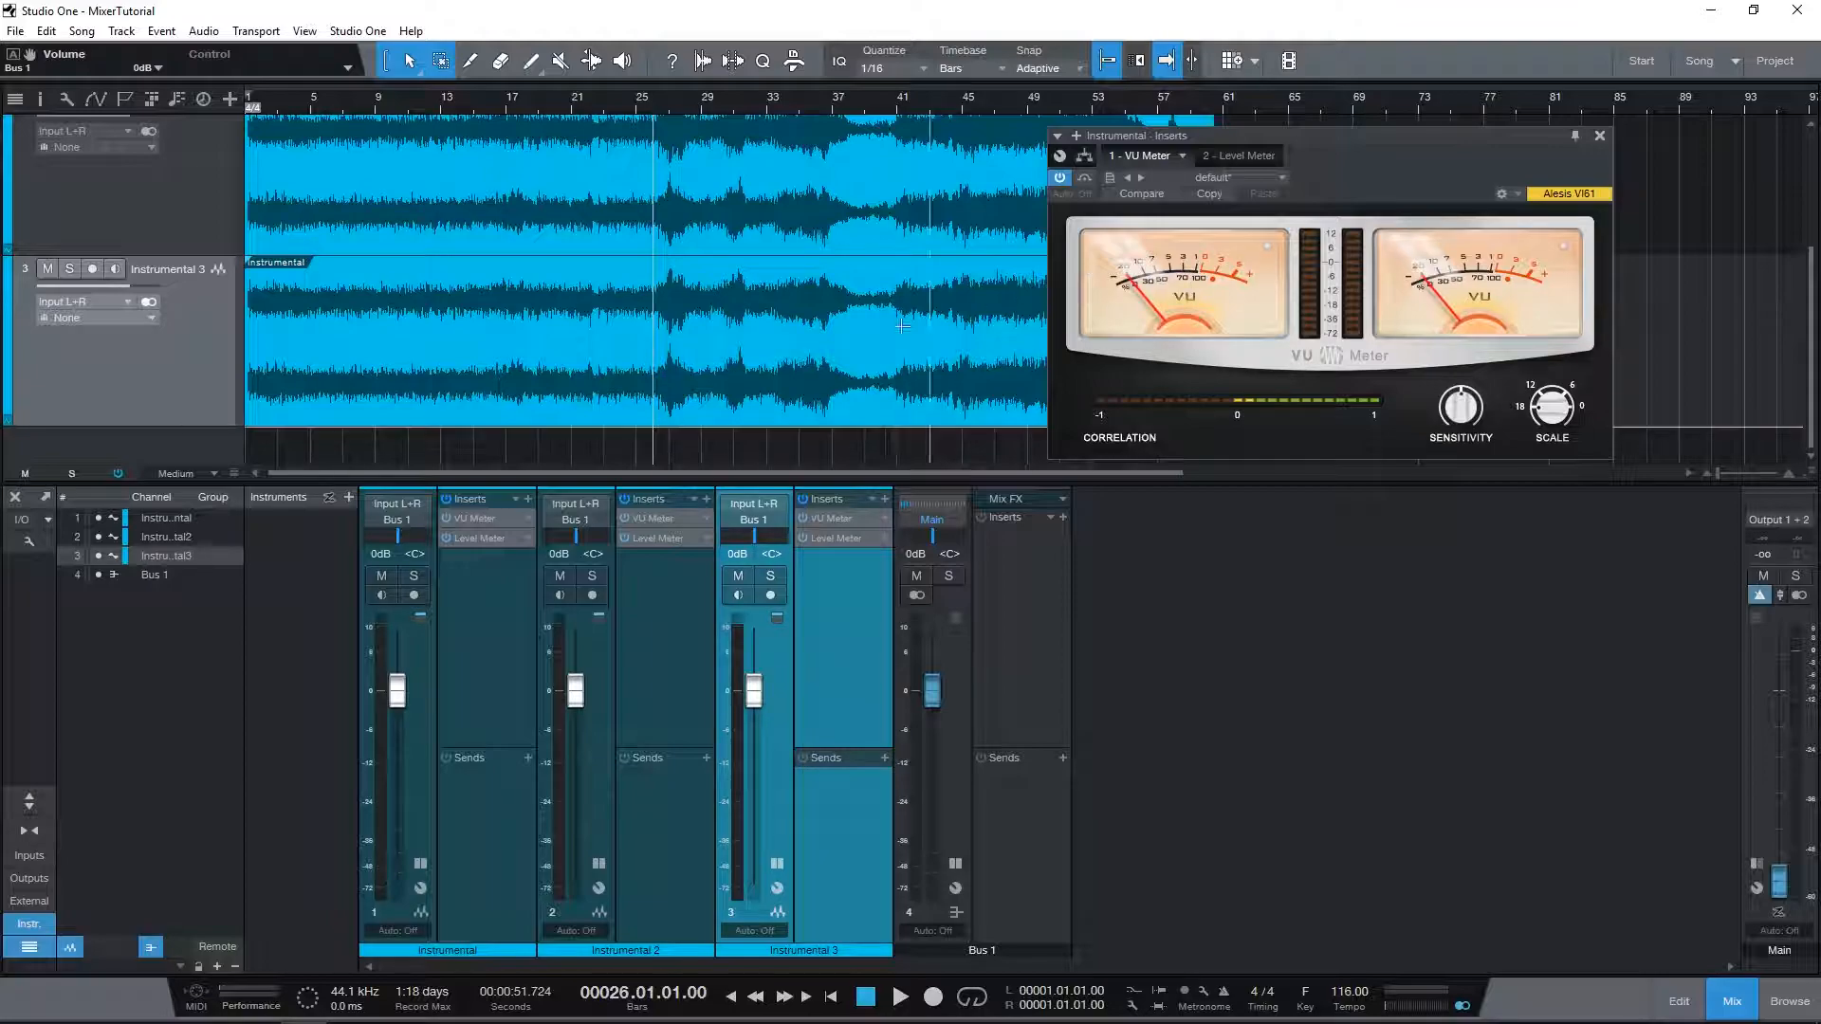
scroll(885, 355, up, 3)
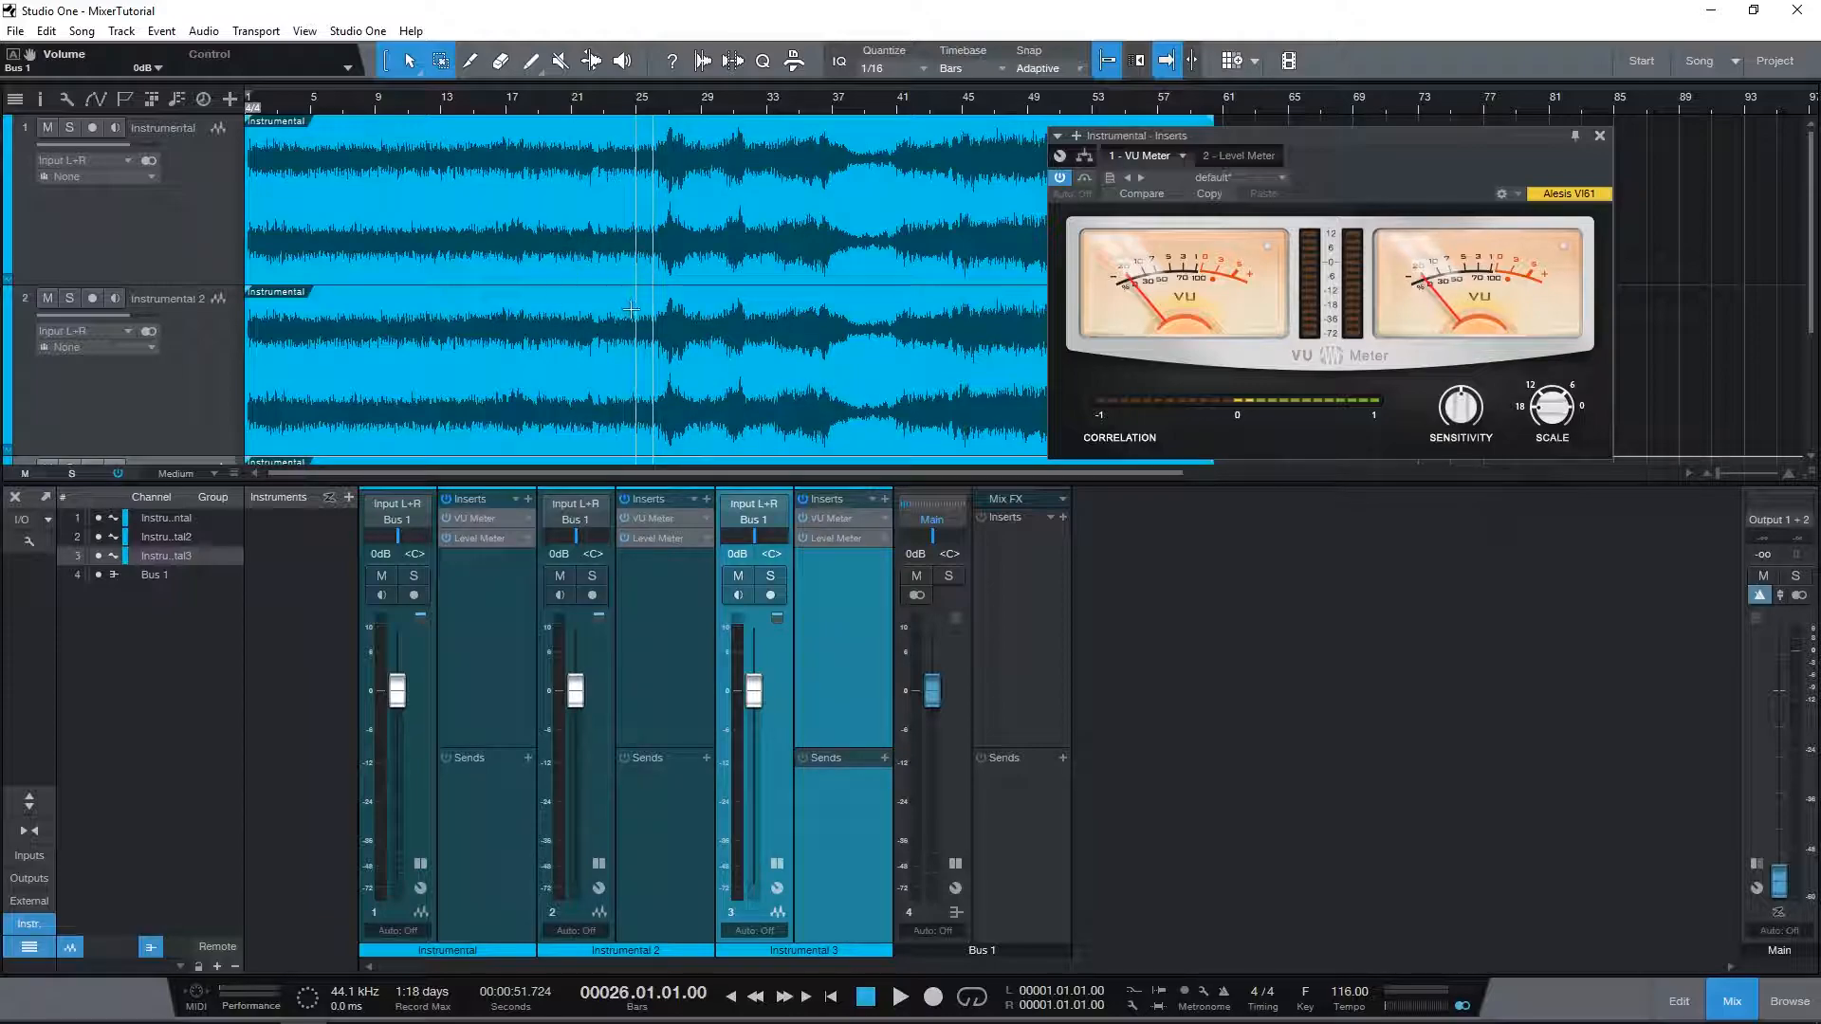
click(654, 102)
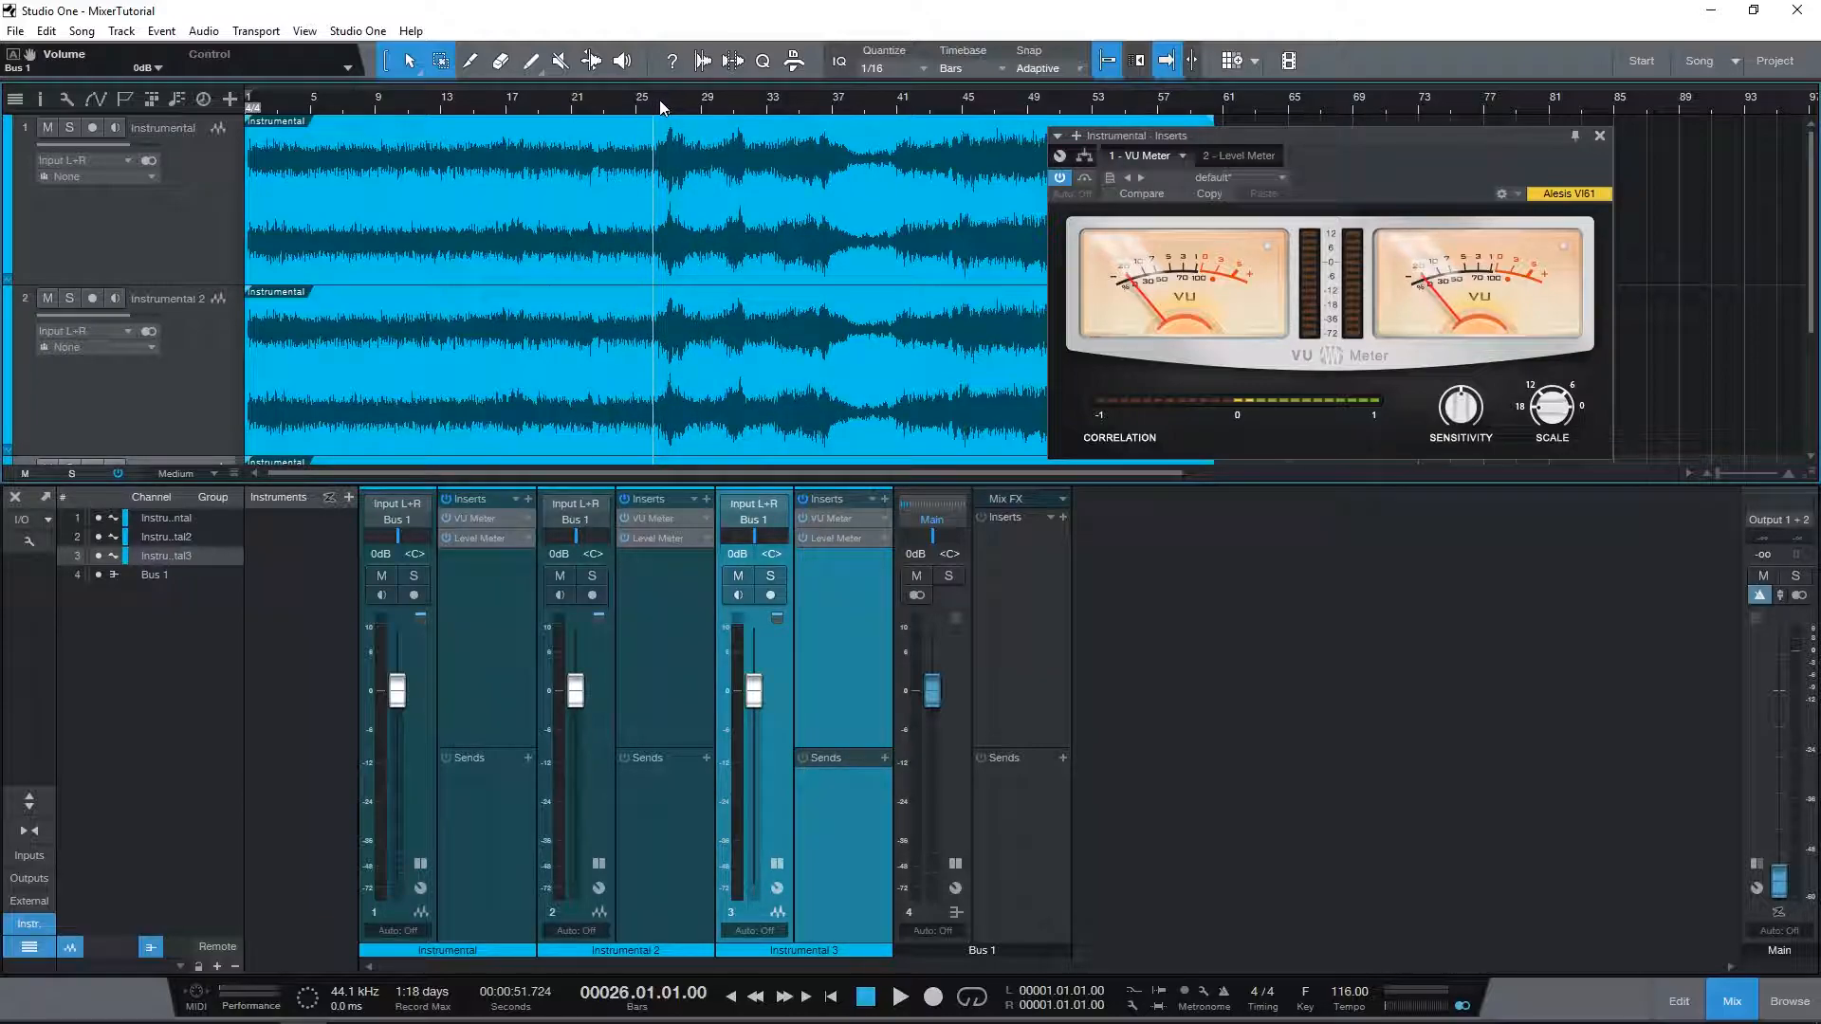
scroll(662, 105, up, 5)
scroll(783, 276, up, 2)
scroll(783, 276, up, 4)
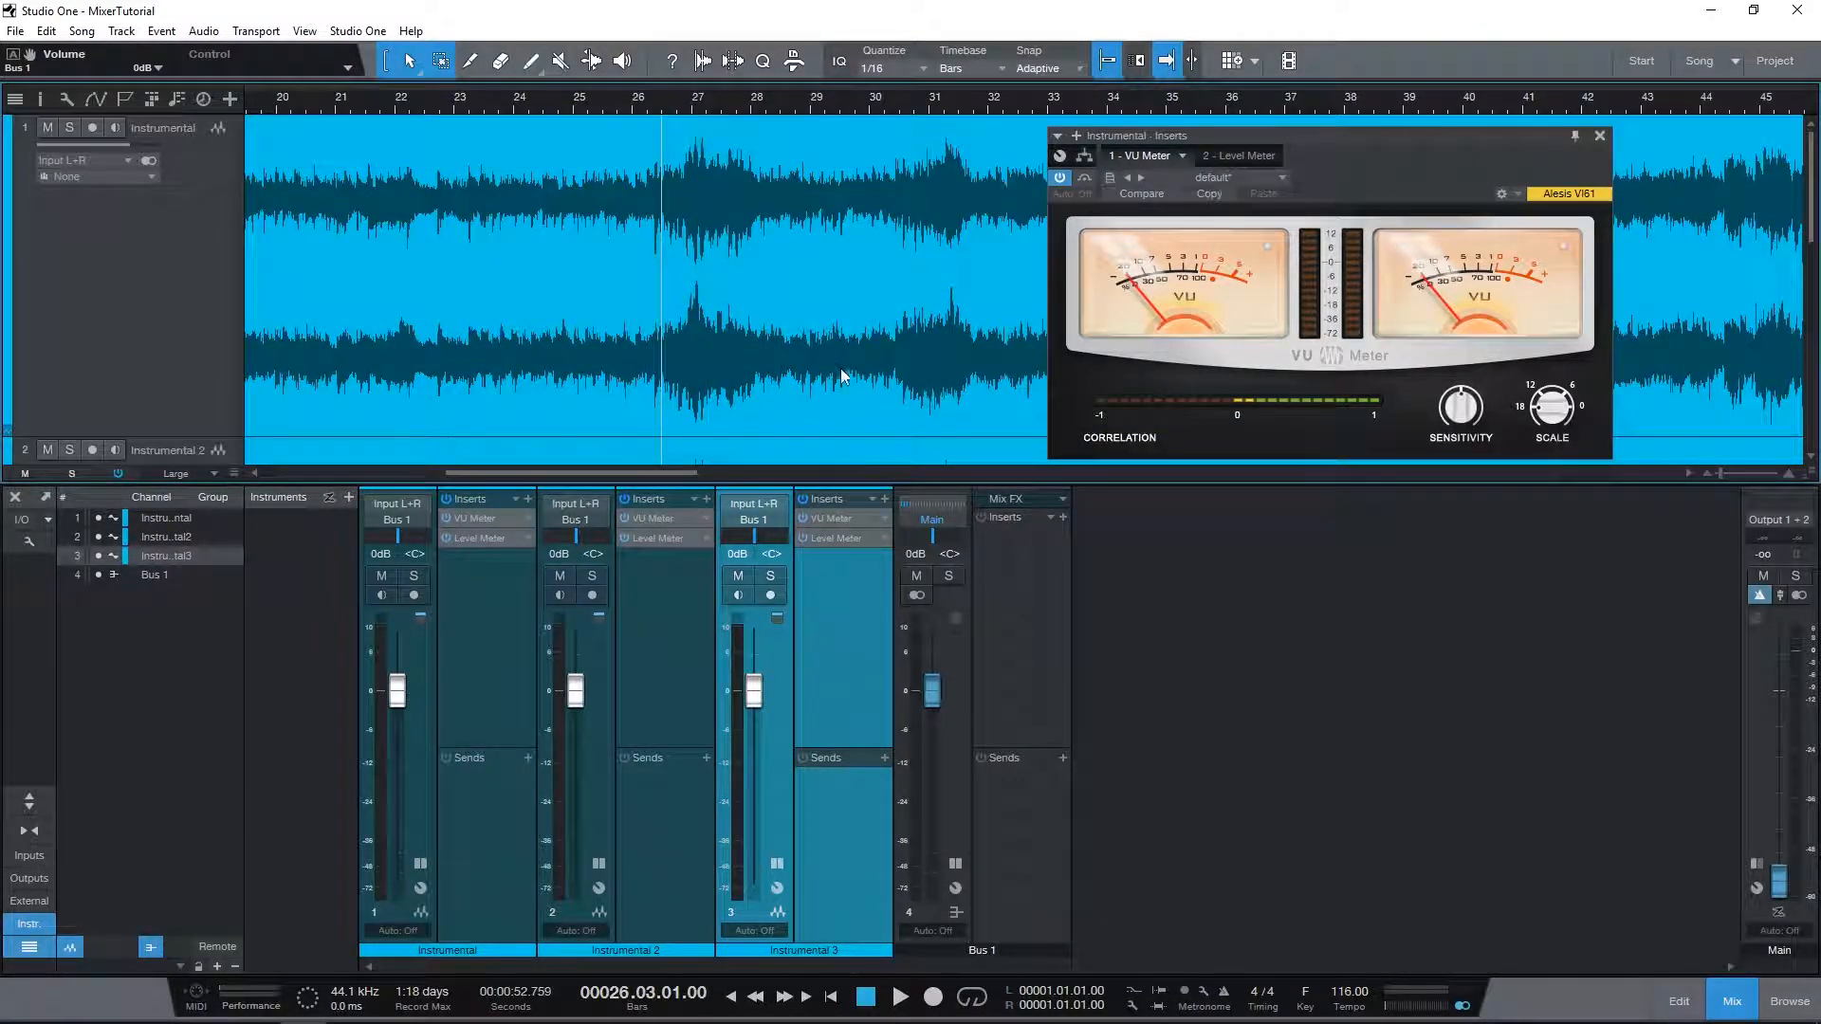
key(space)
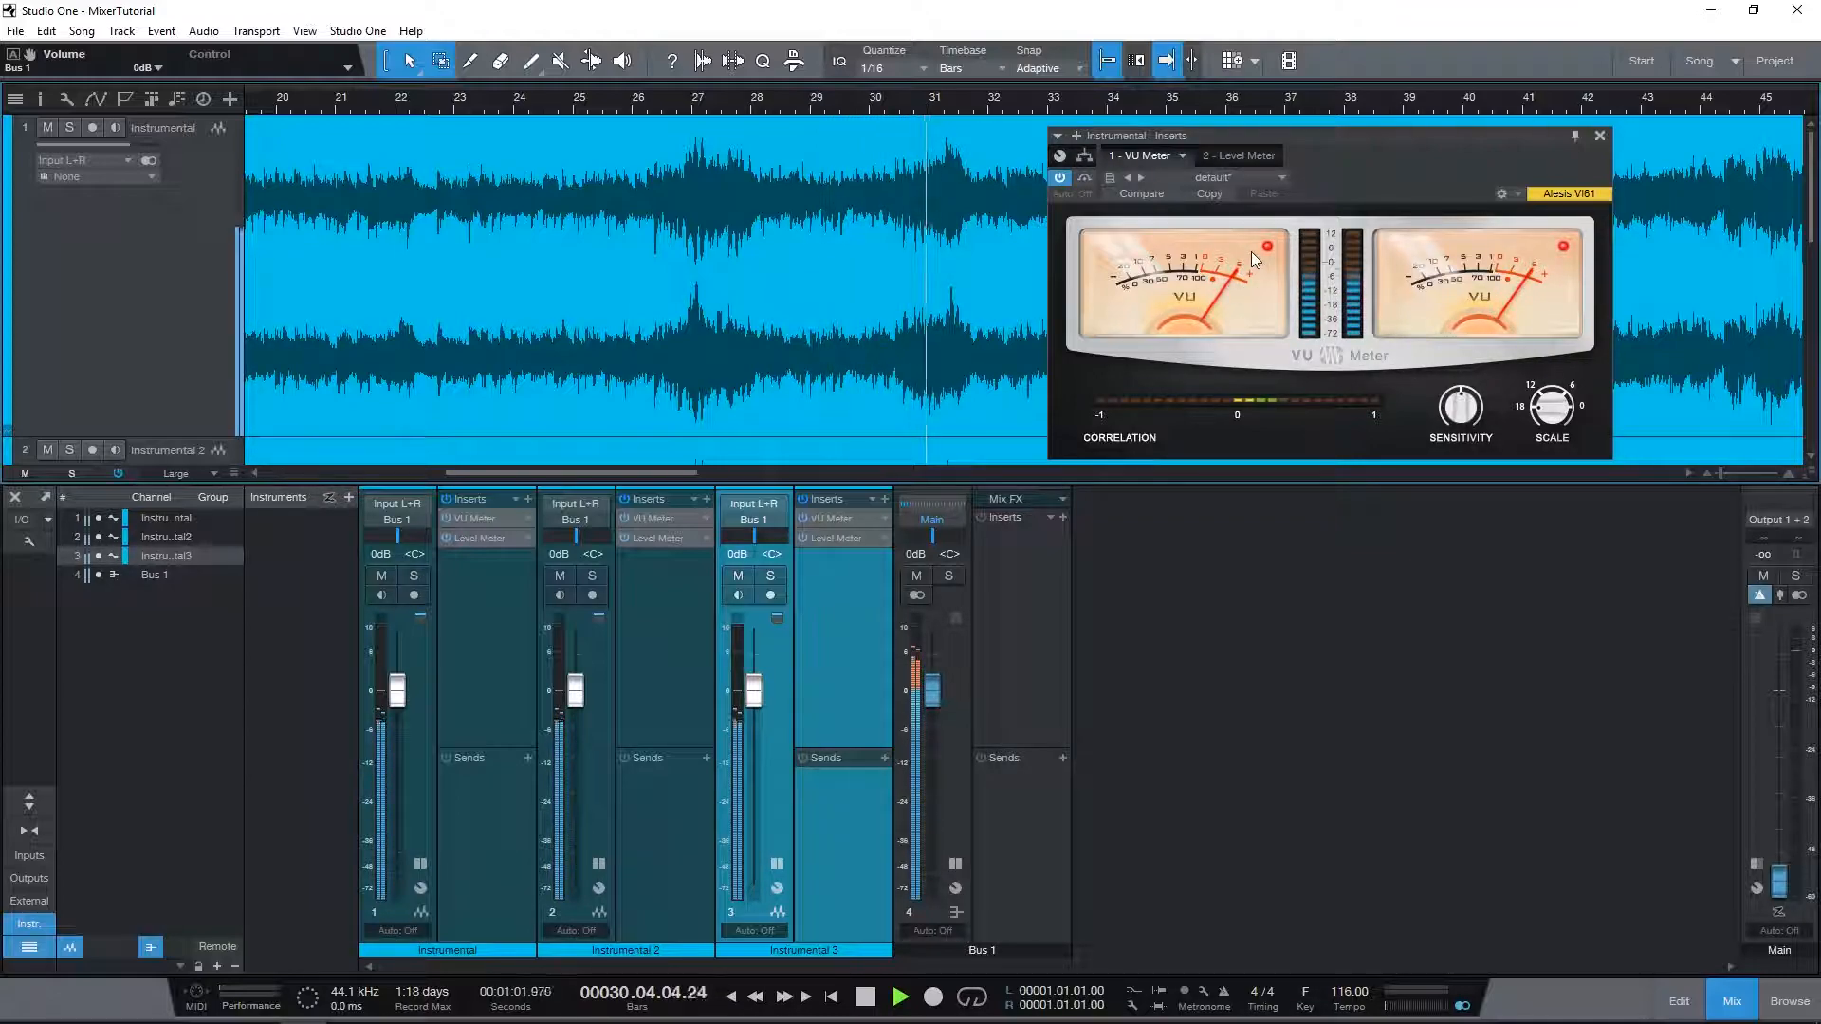
key(space)
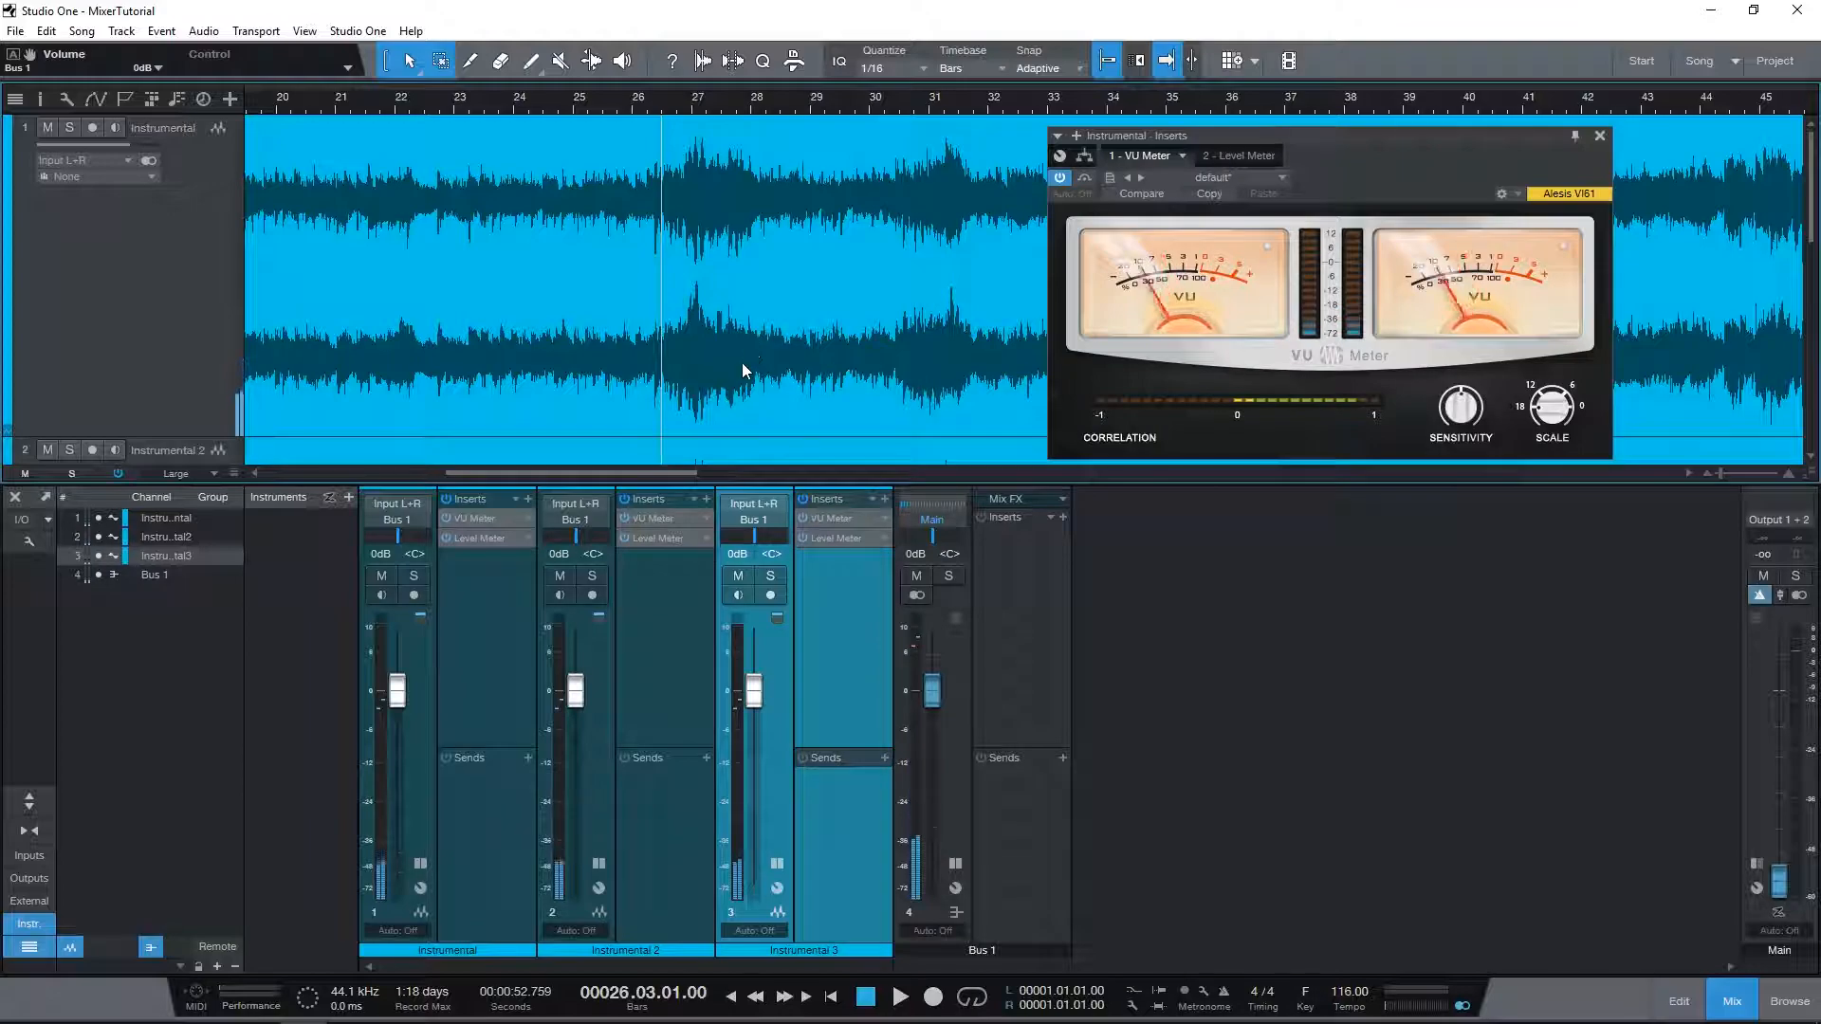
Step: Lower the gain of the audio clip on the first Instrumental track, then raise it partway back
scroll(595, 300, down, 5)
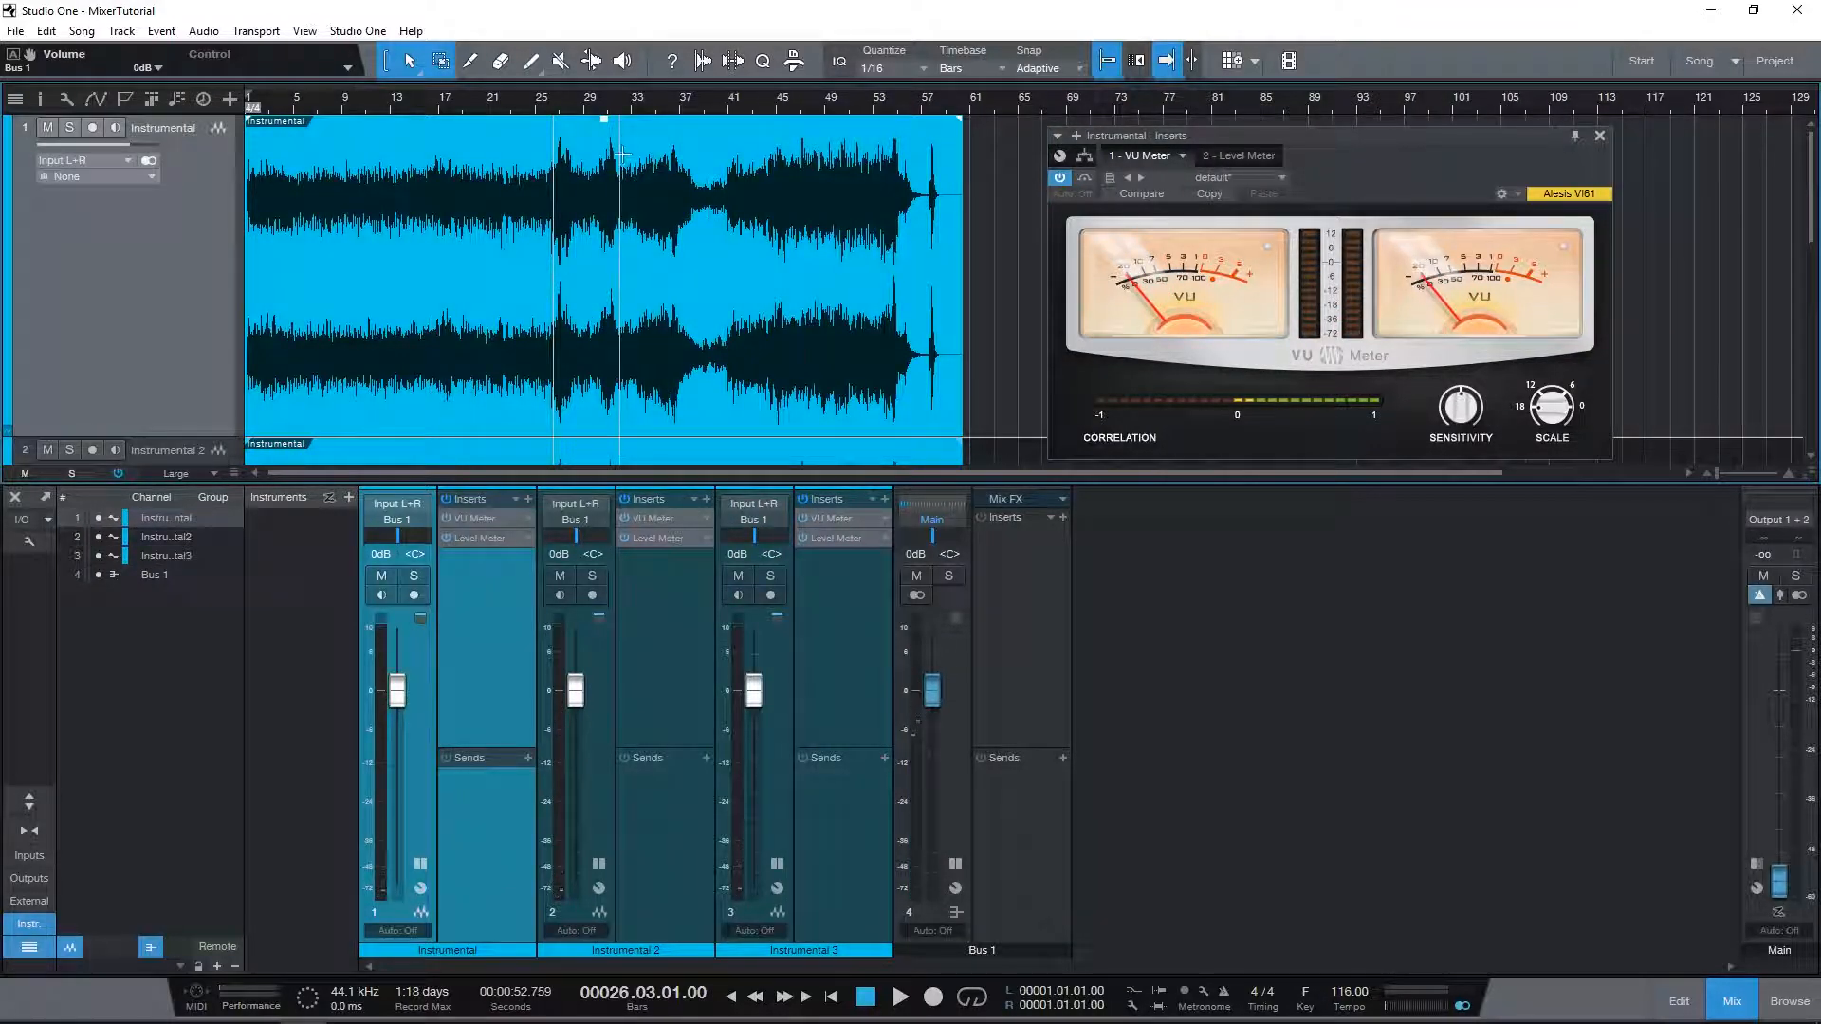
drag(607, 131, 634, 159)
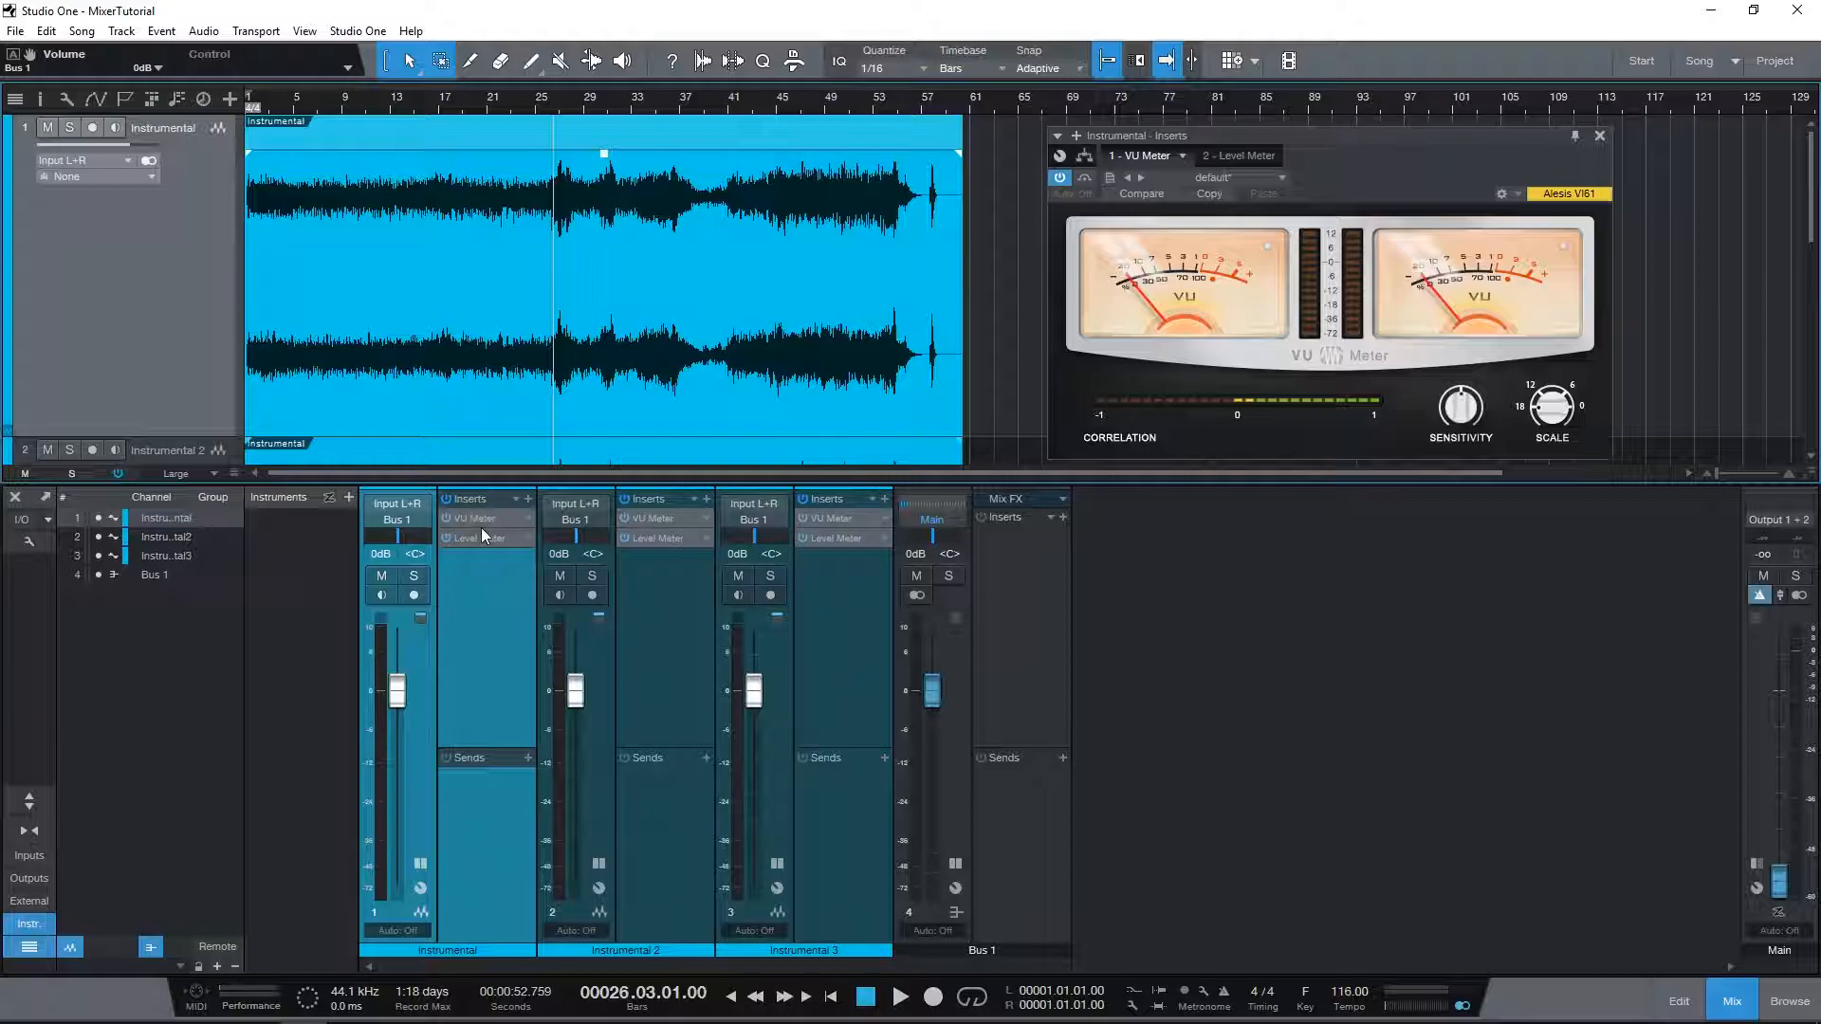
mouse_move(604, 154)
mouse_down()
mouse_move(610, 224)
mouse_move(604, 121)
mouse_move(610, 342)
mouse_move(602, 133)
mouse_up()
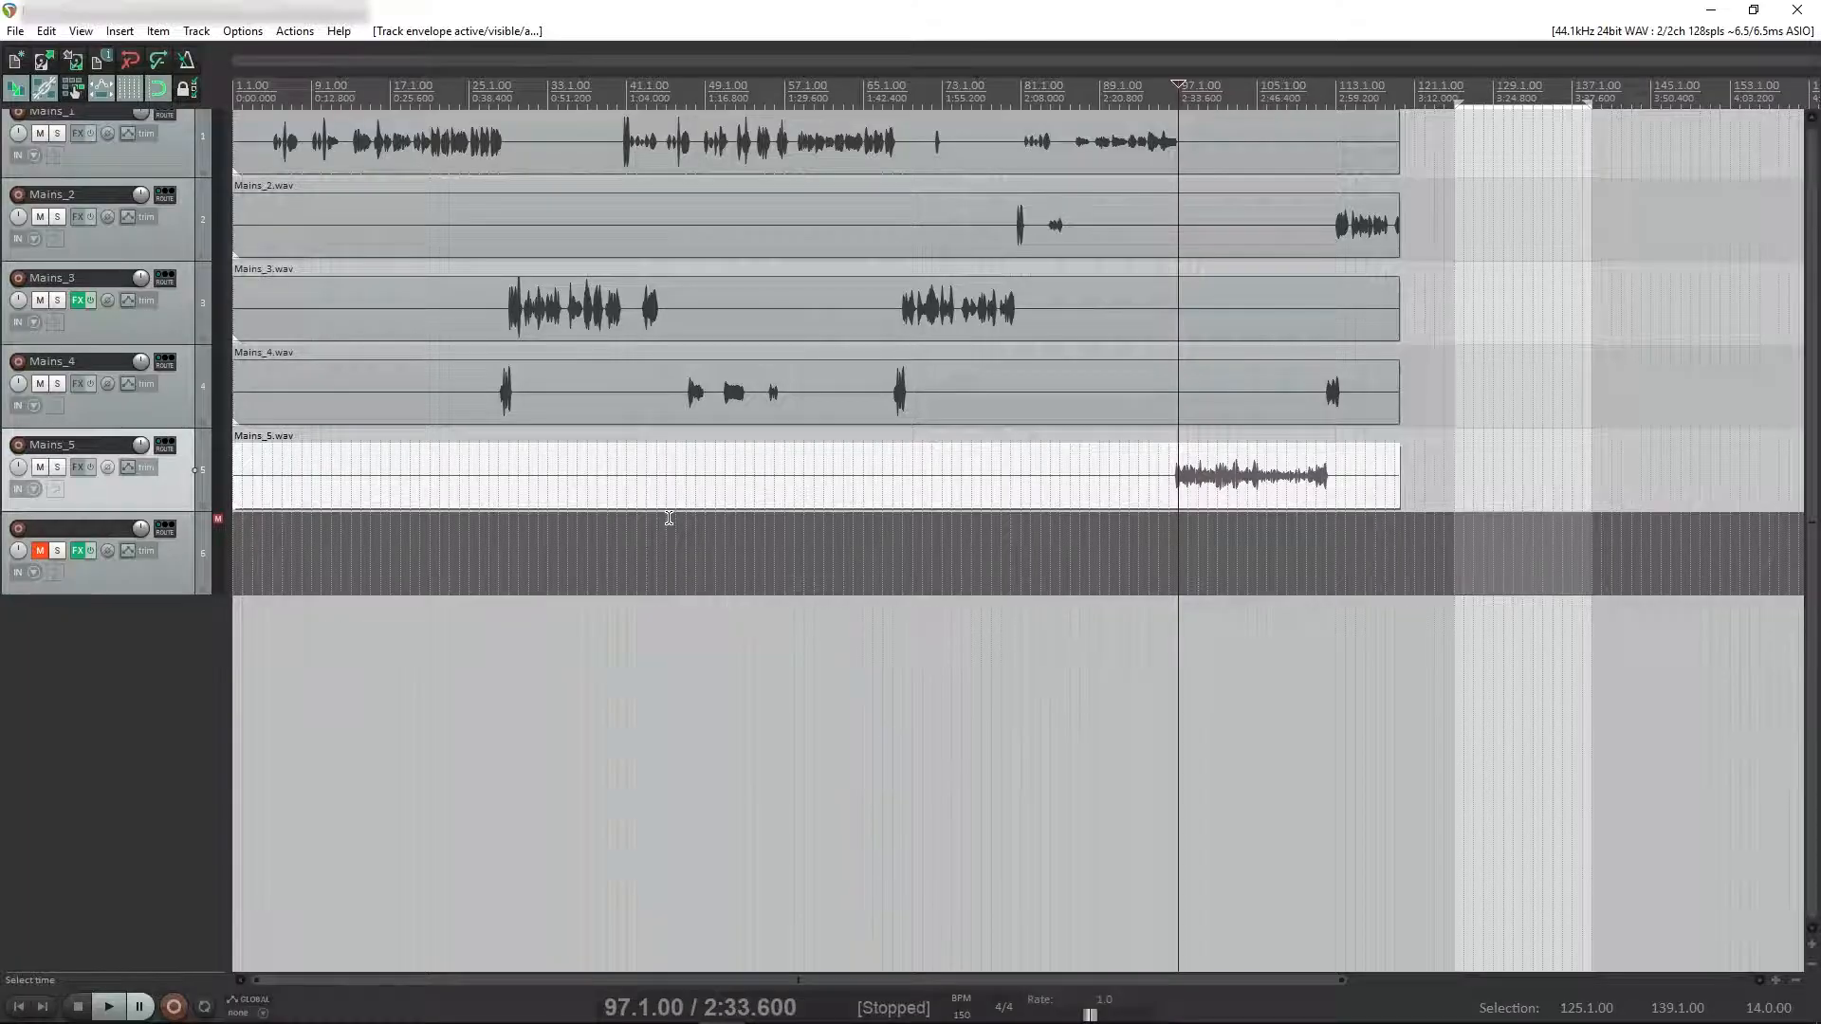
Step: In REAPER, enable the Volume (Pre-FX) envelope on track Mains_5 and raise its level
click(146, 468)
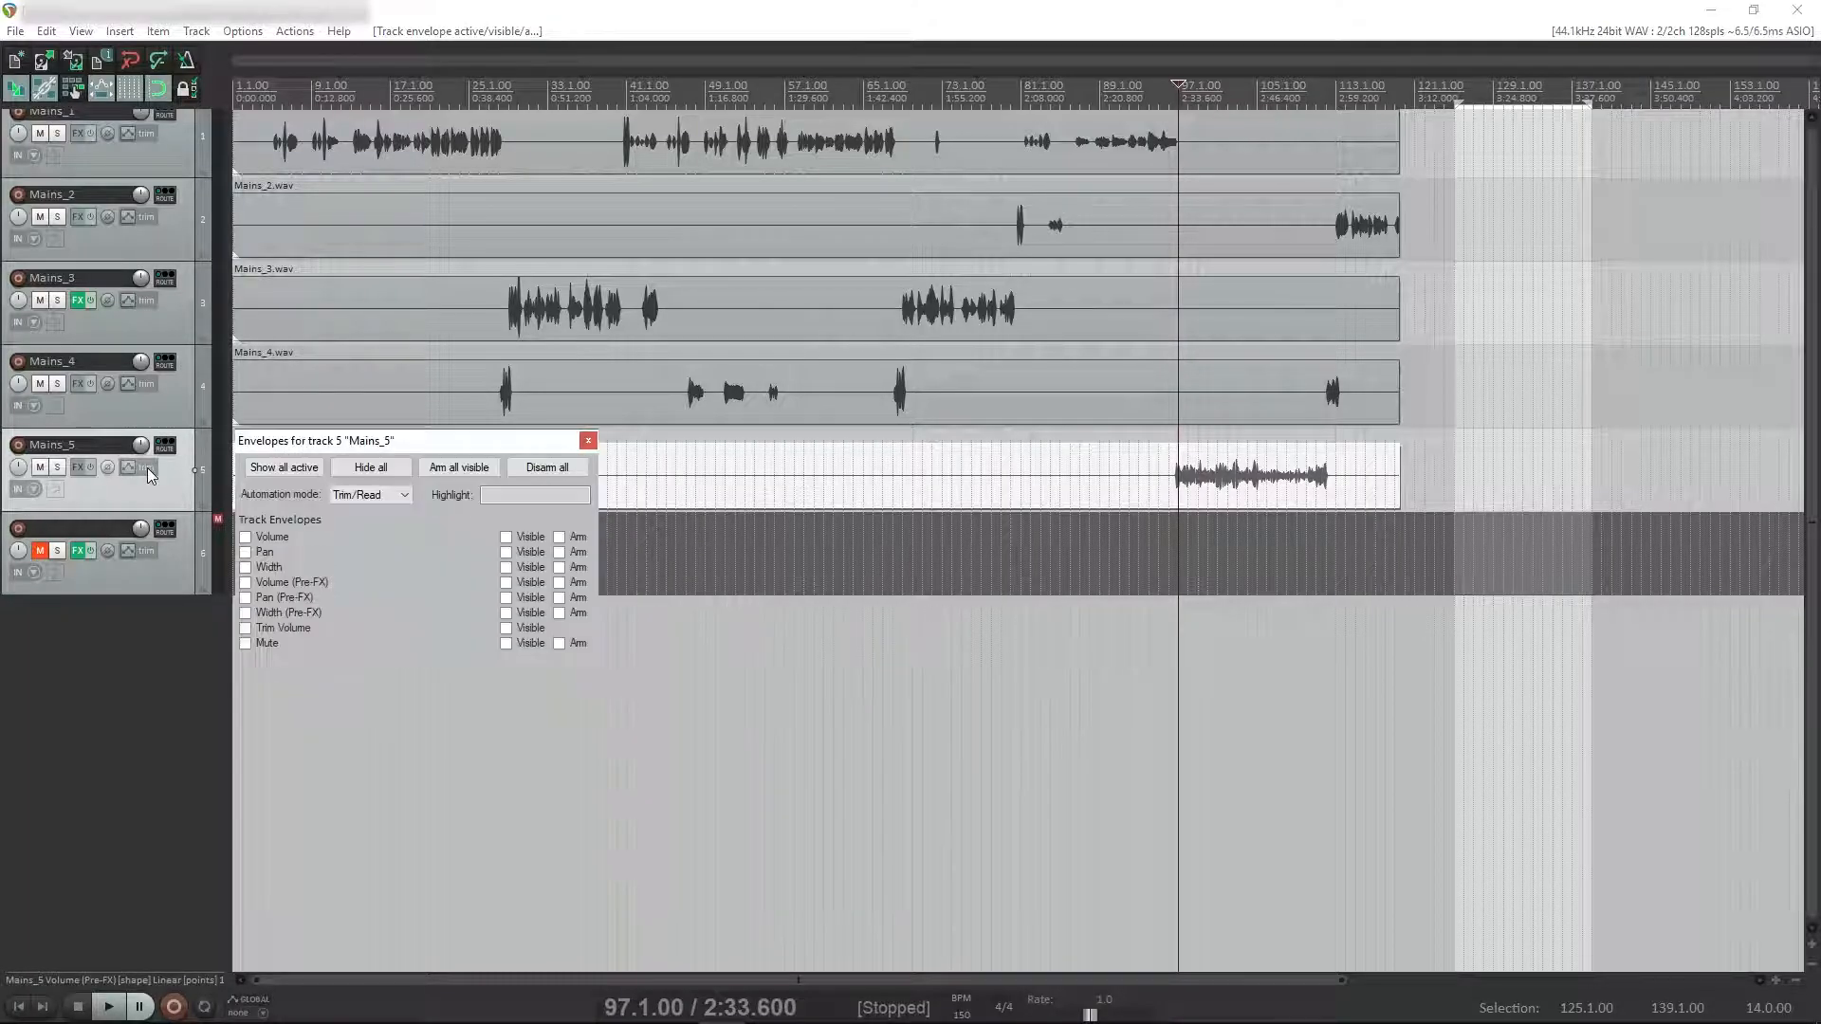
click(244, 582)
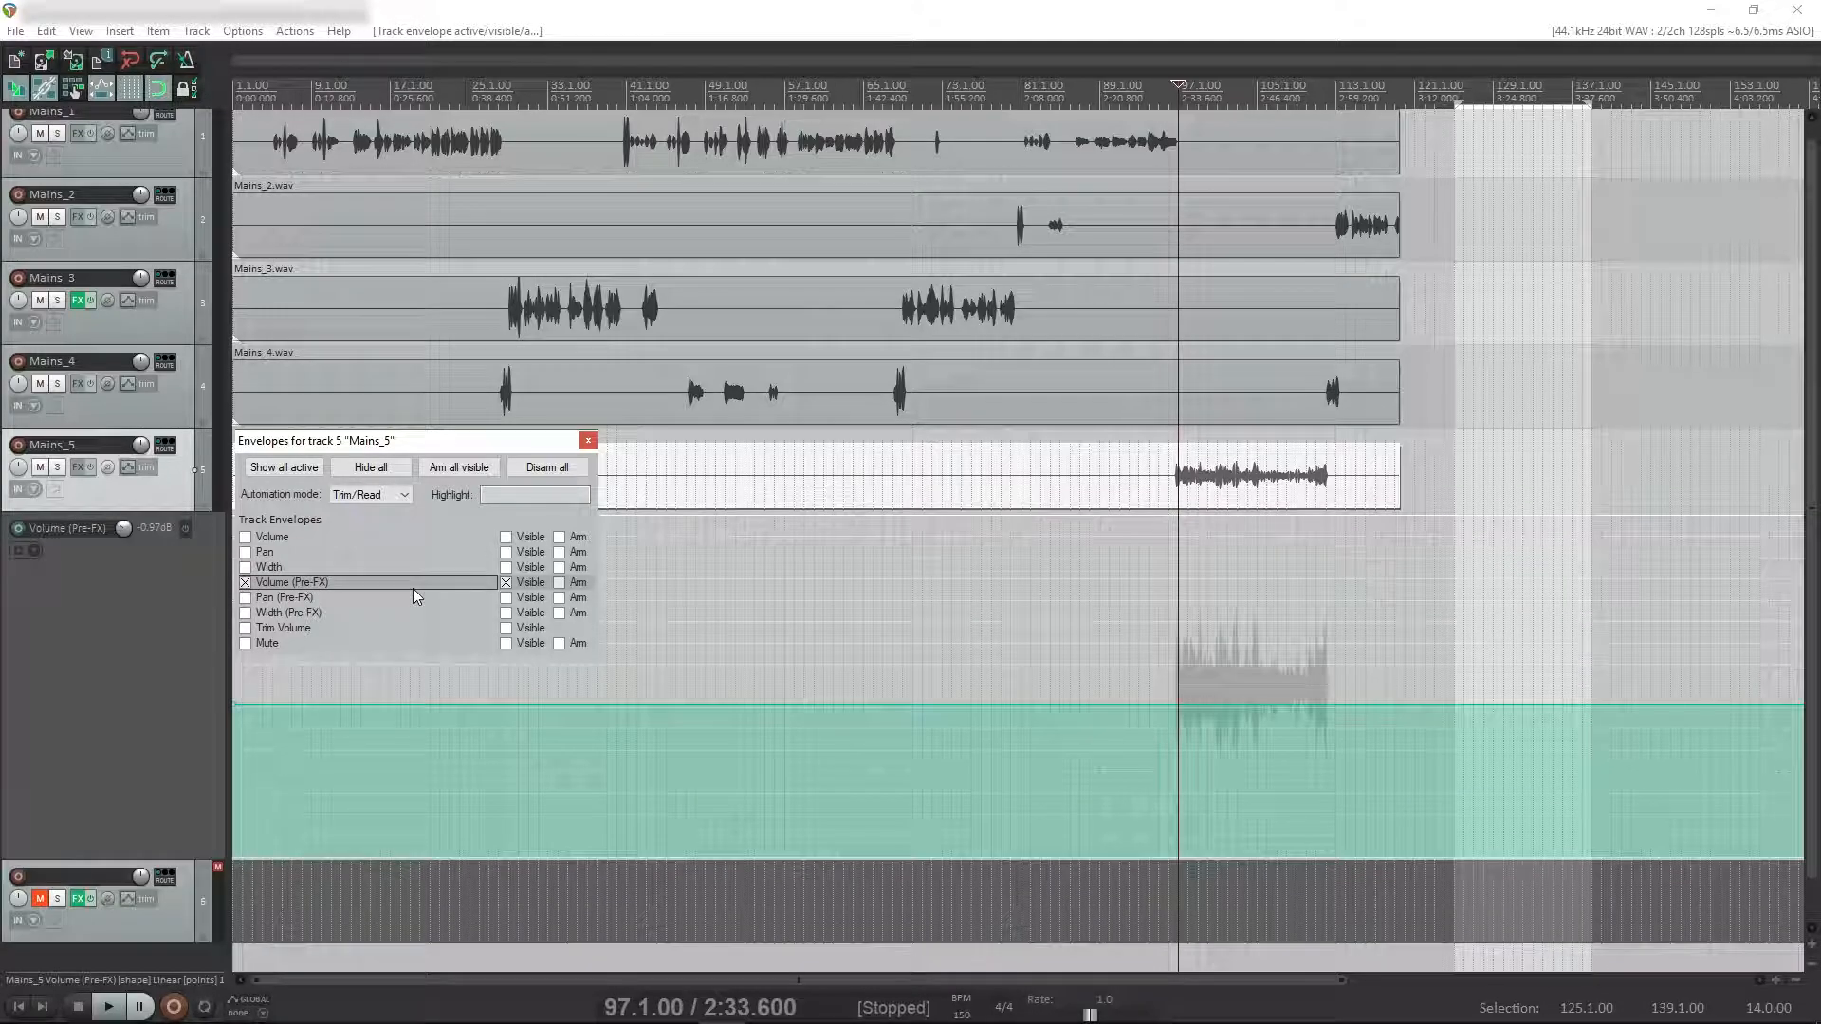
click(588, 441)
drag(1210, 695, 1236, 594)
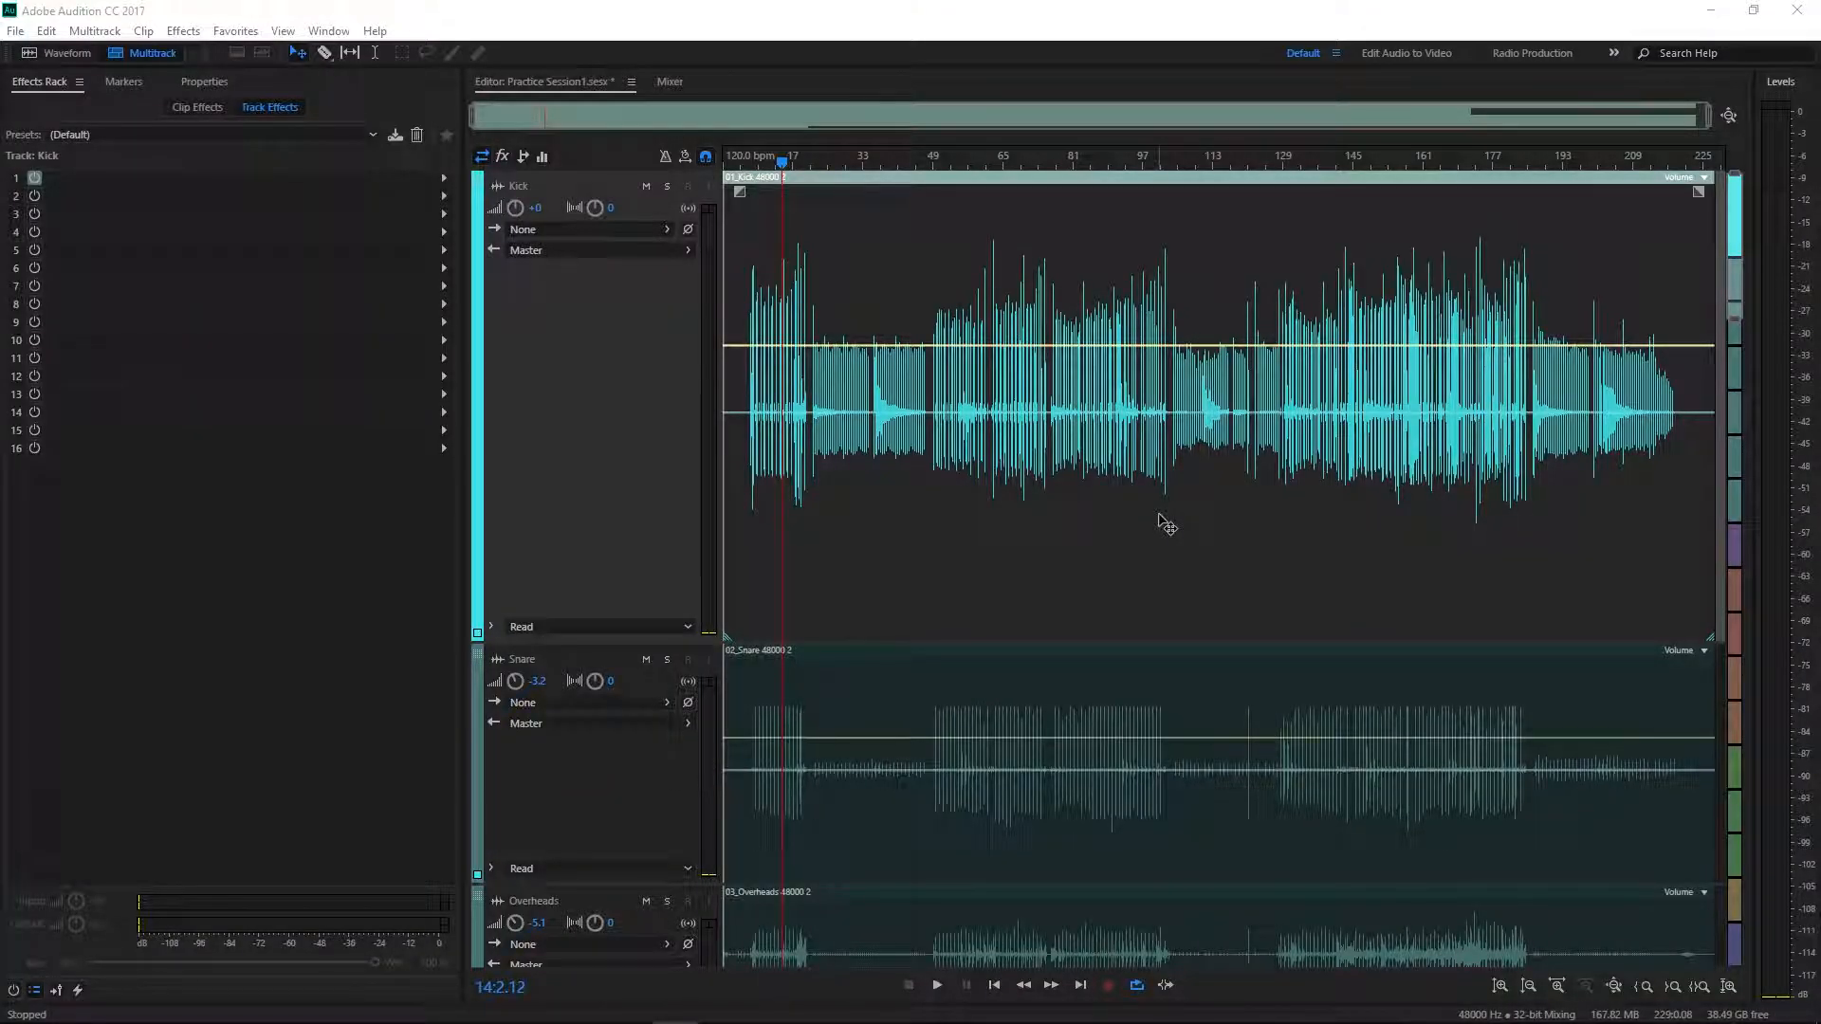
Step: In Adobe Audition, expand the Kick track's automation lane, review its envelope choices and lower the Rack Input envelope
click(492, 628)
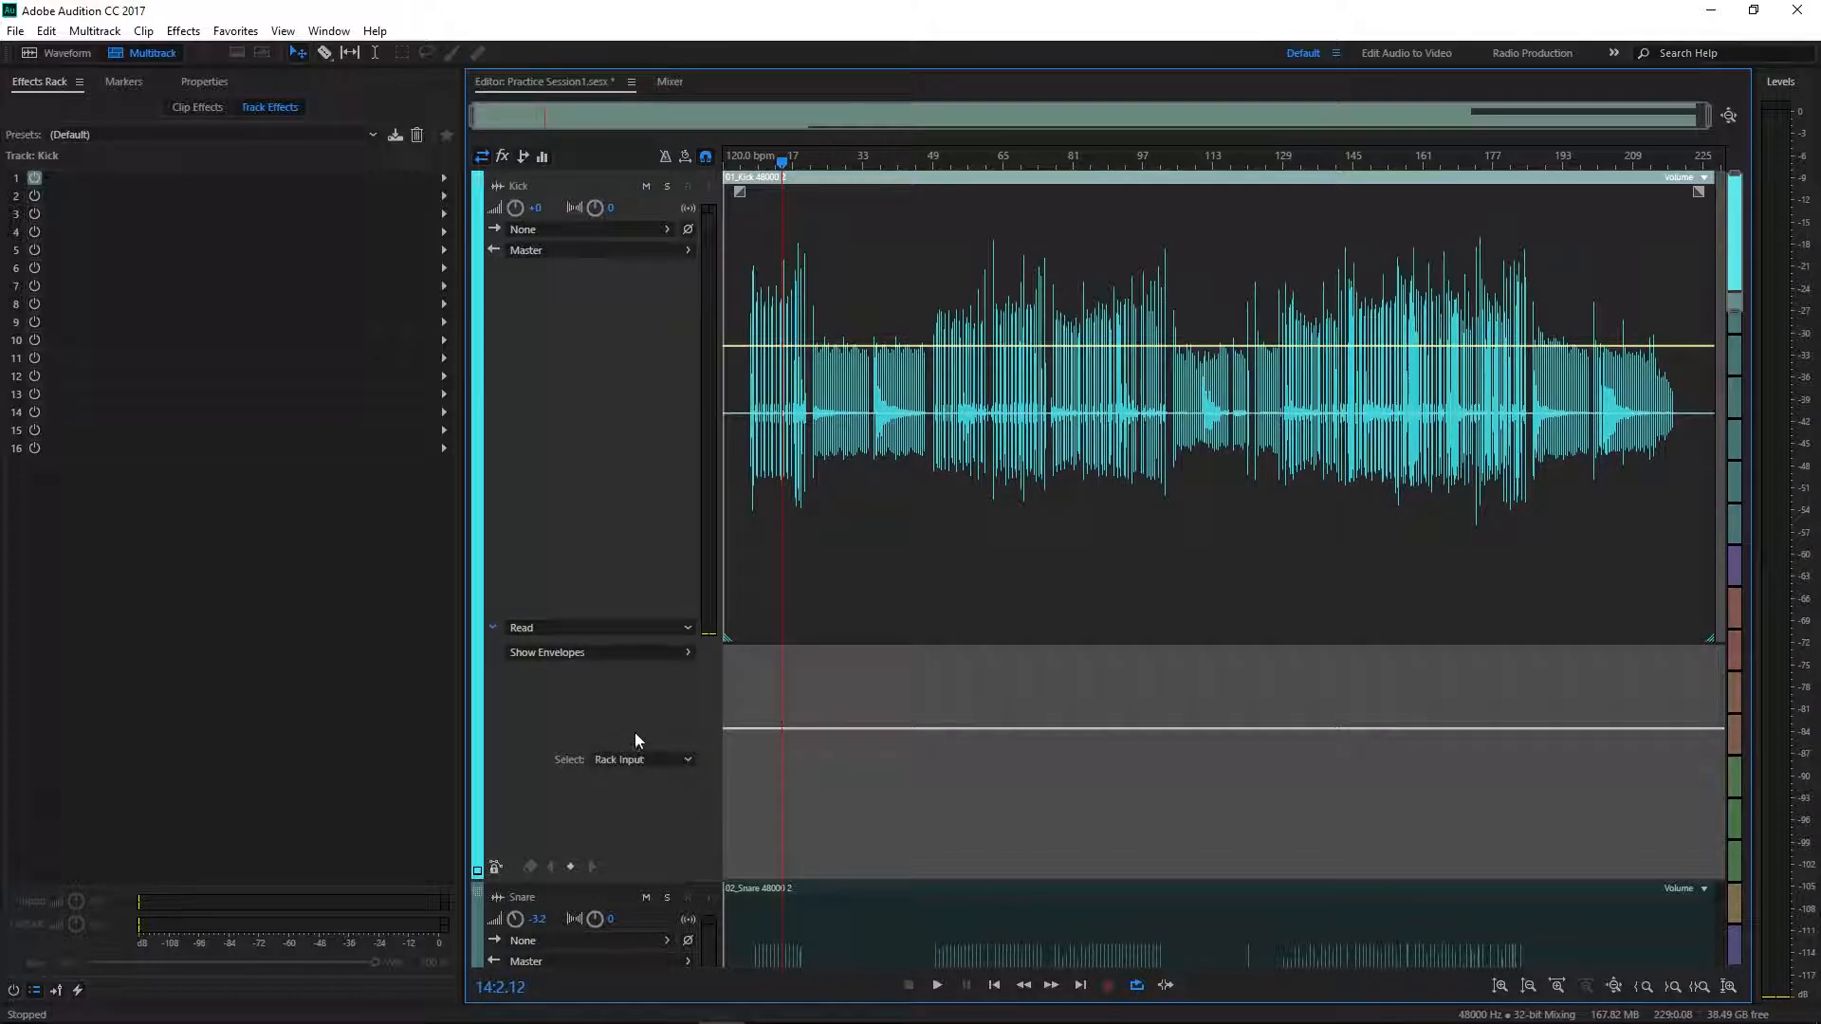
click(594, 659)
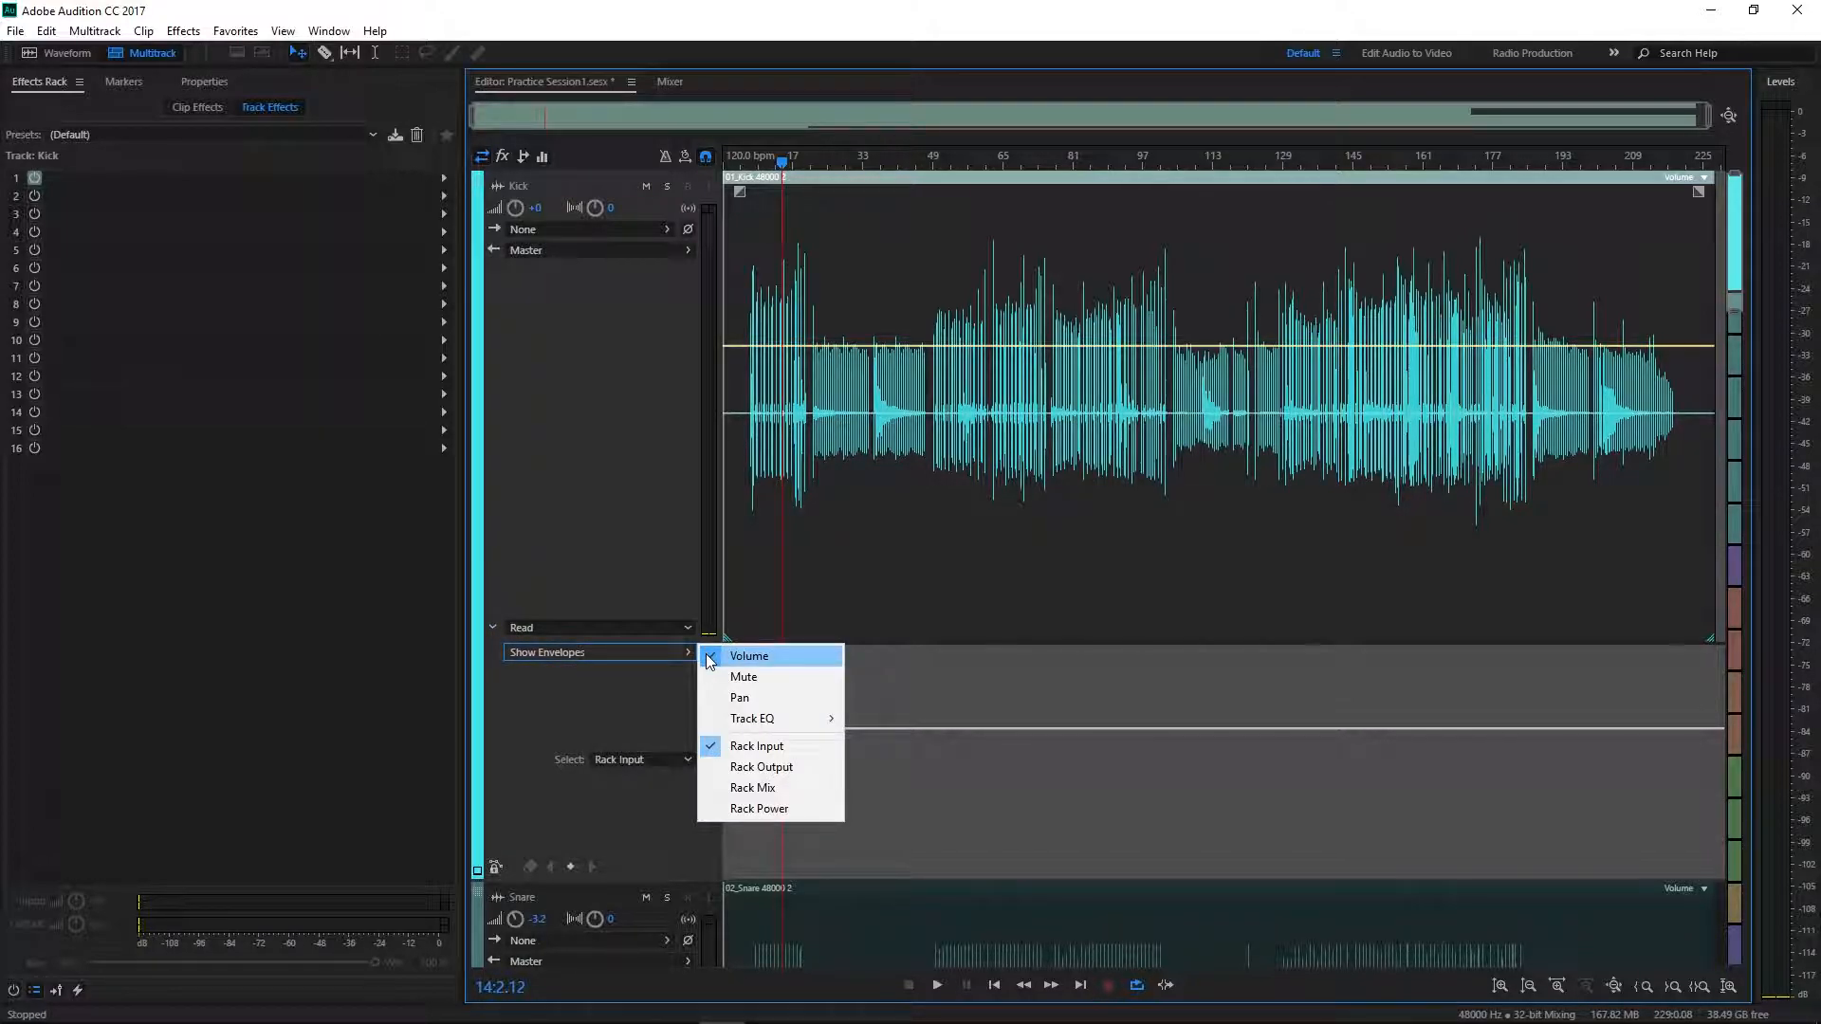
click(667, 763)
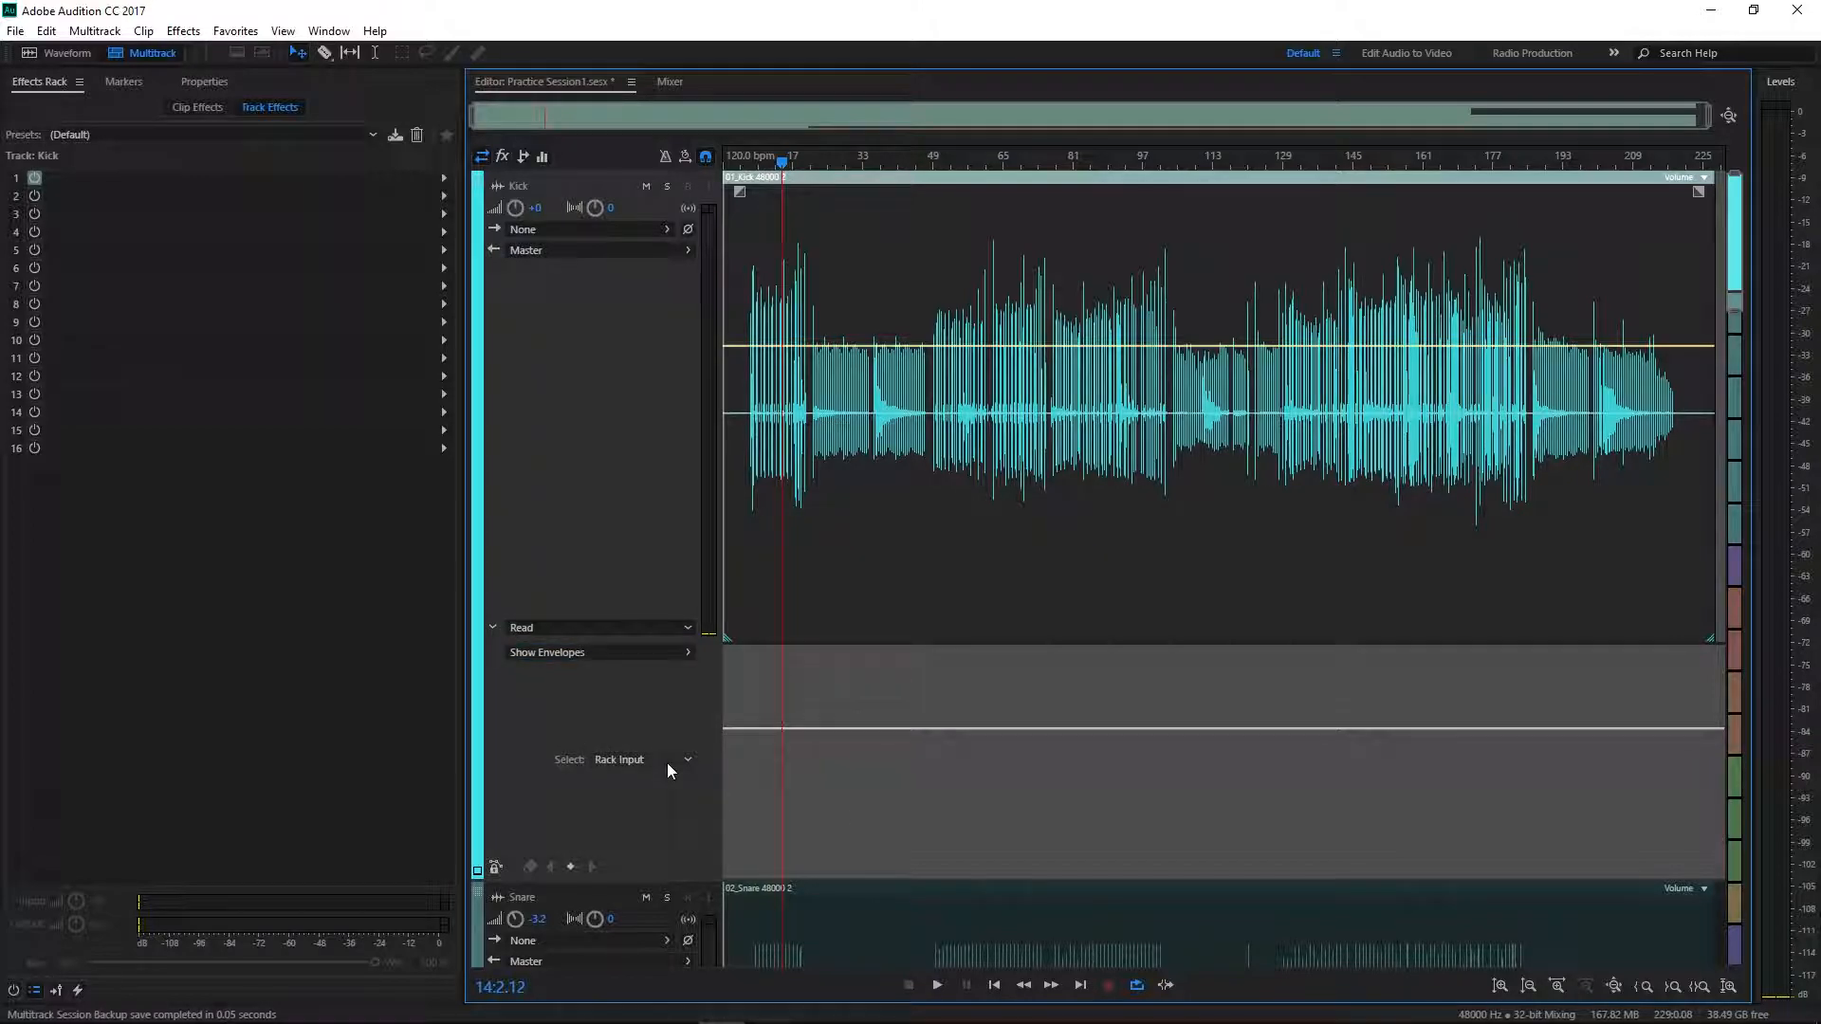
click(667, 763)
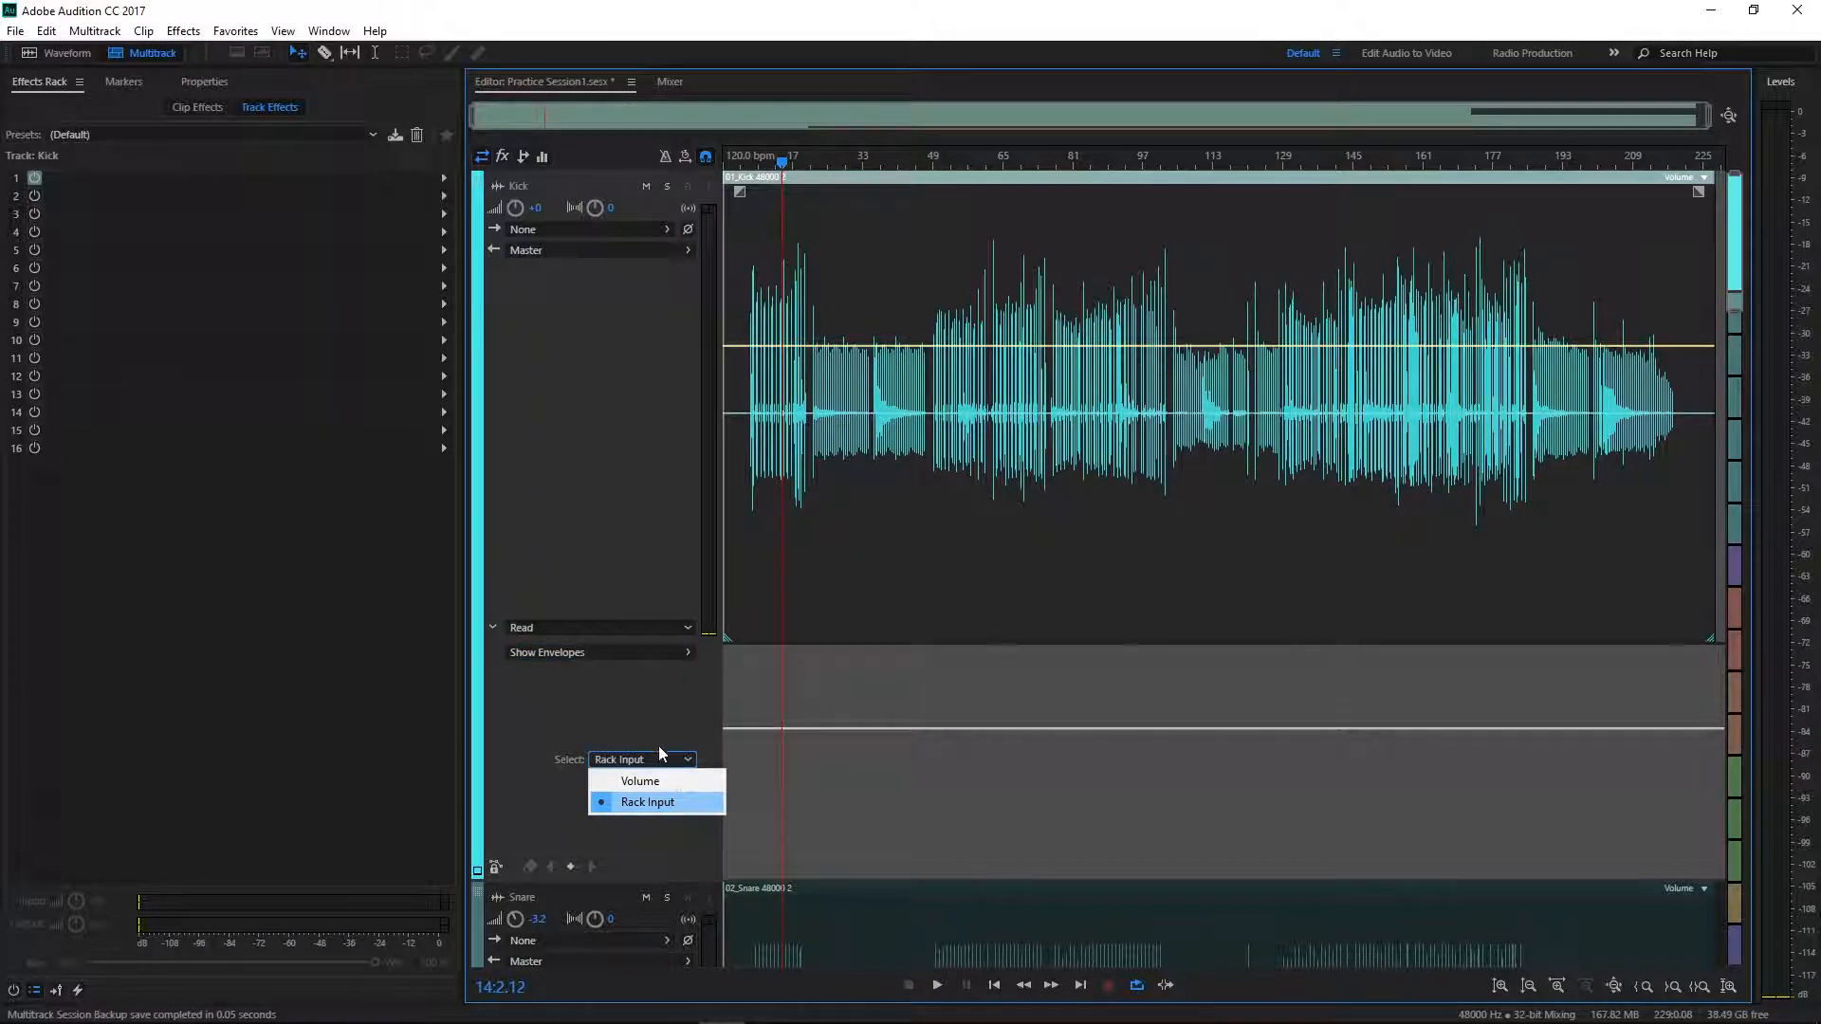
click(906, 708)
drag(893, 734, 807, 756)
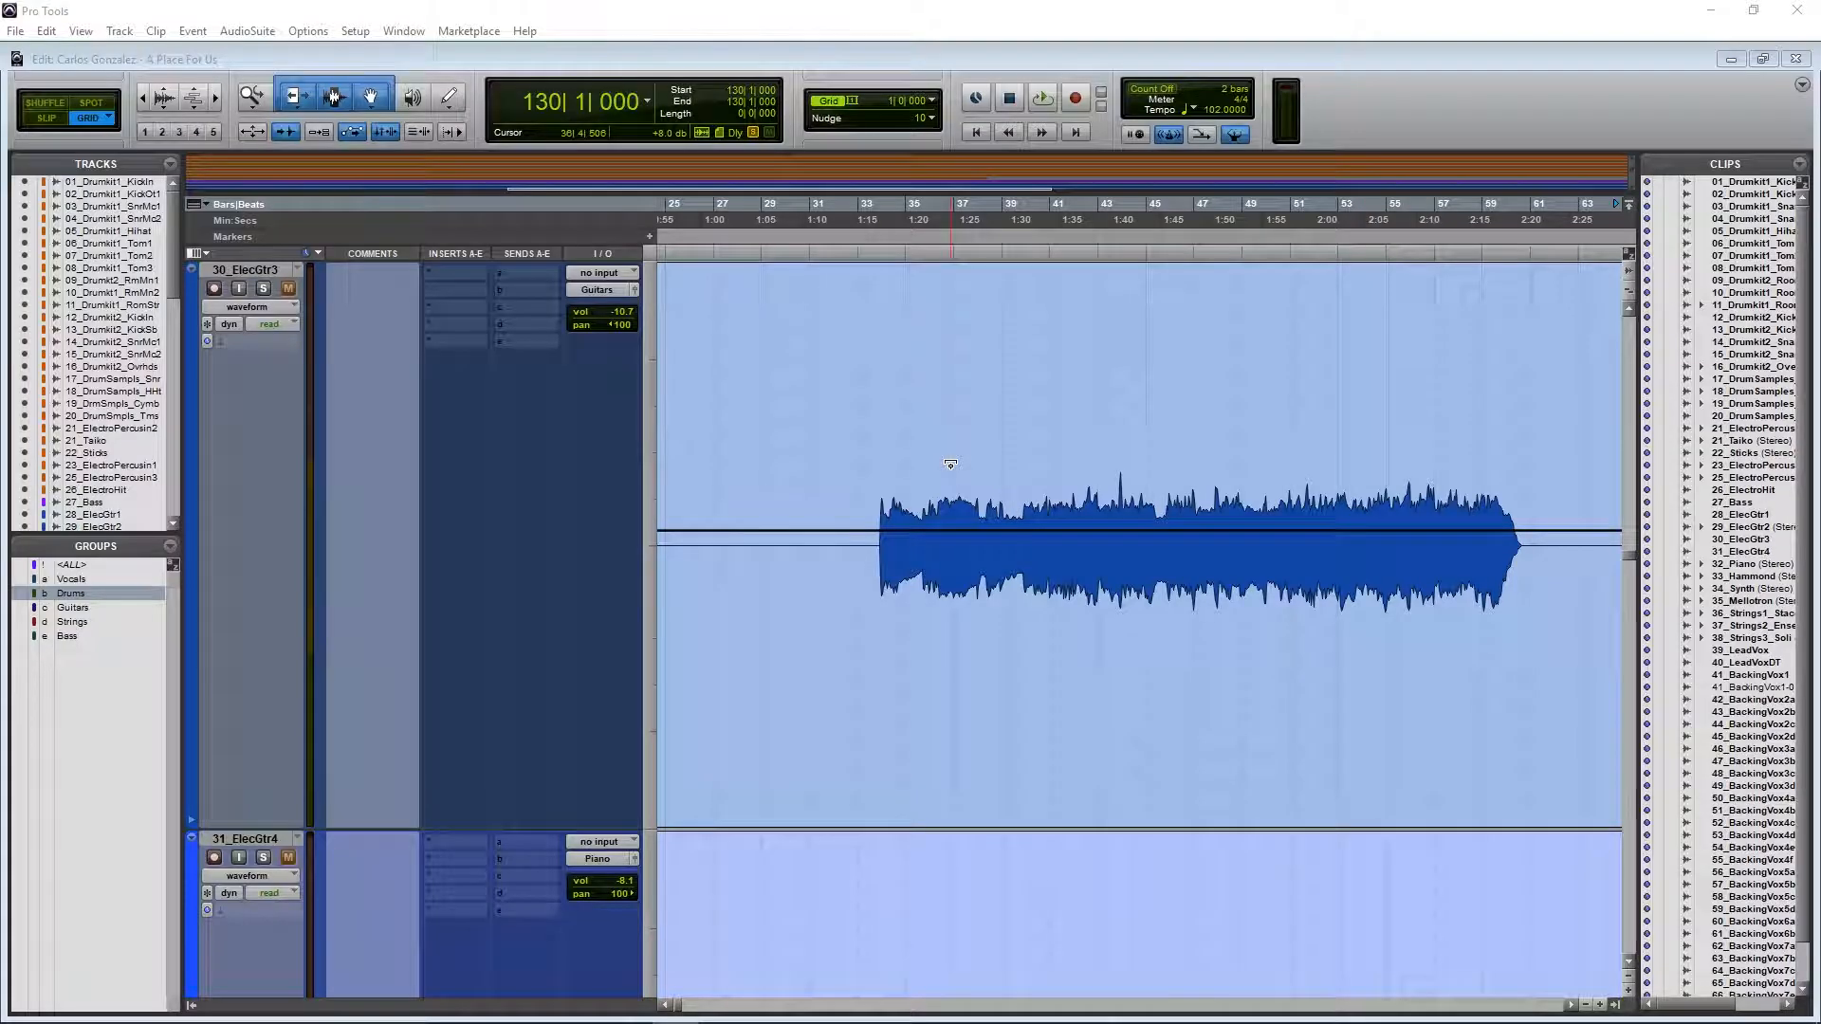
Step: In Pro Tools, place the cursor at bar 37 on track 30_ElecGtr3 and select a short portion near the clip's start
click(268, 309)
click(972, 501)
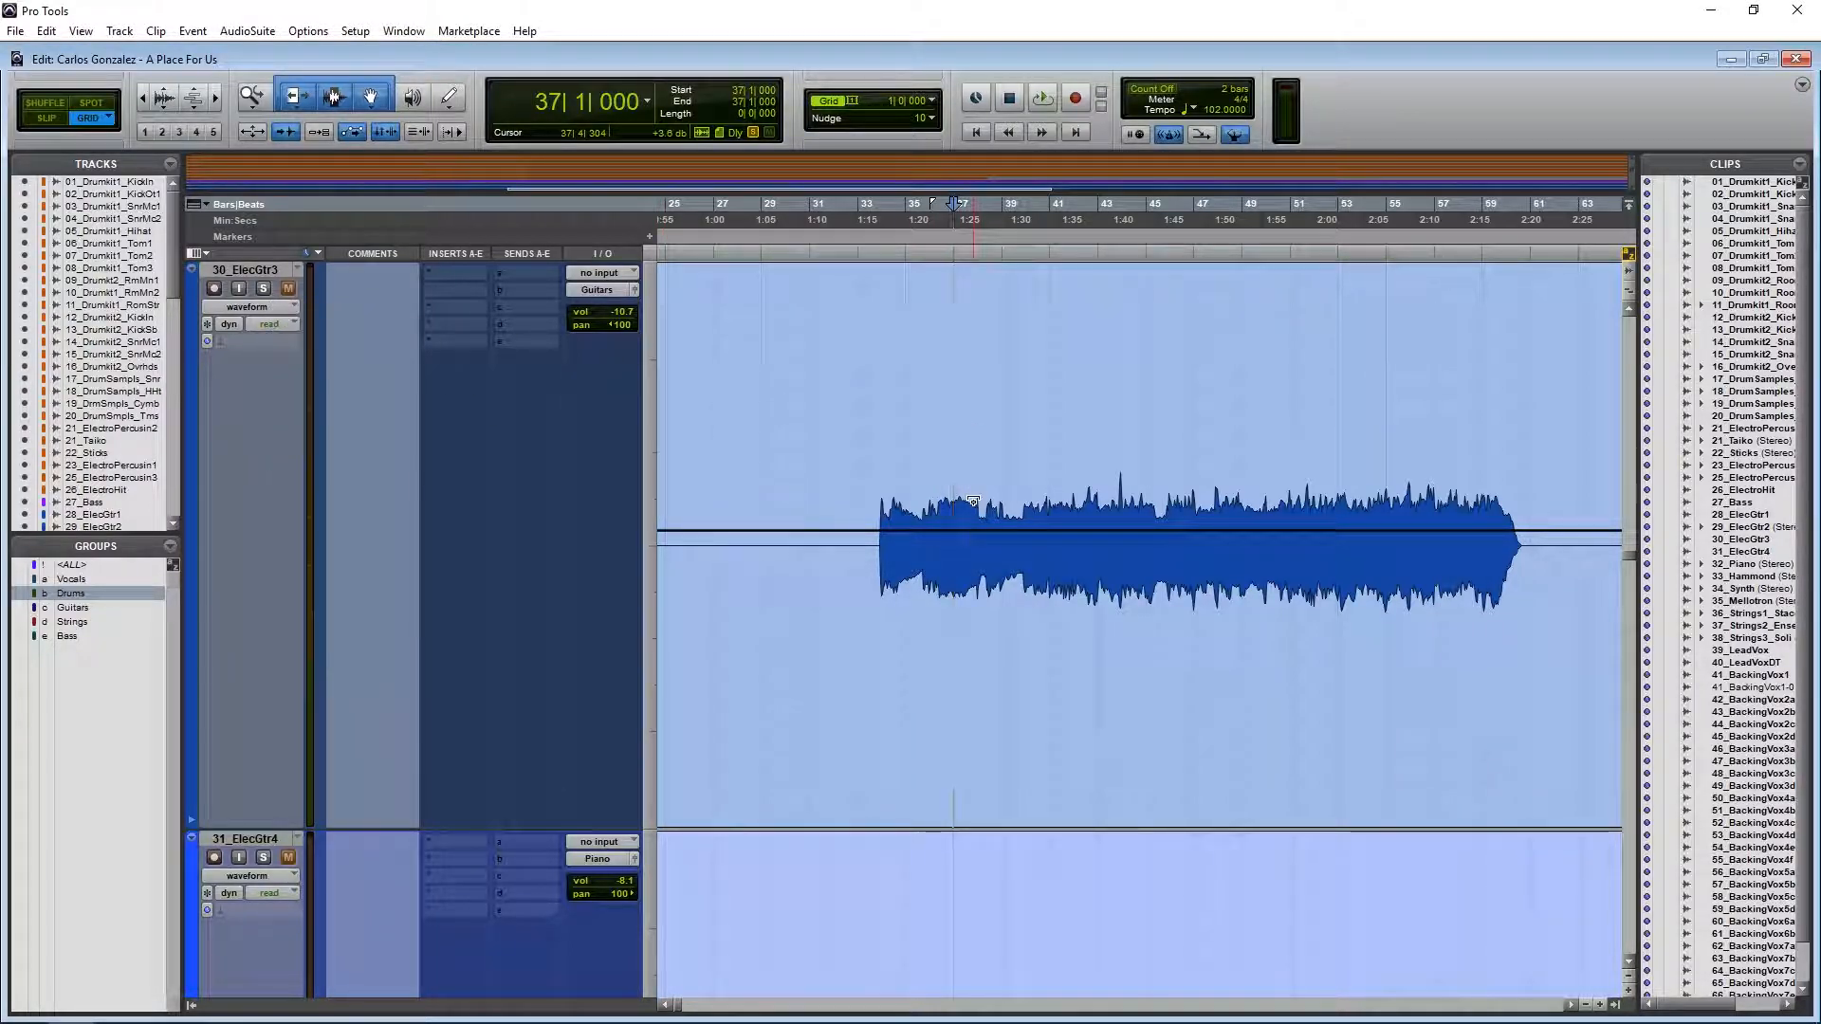
drag(898, 517, 940, 517)
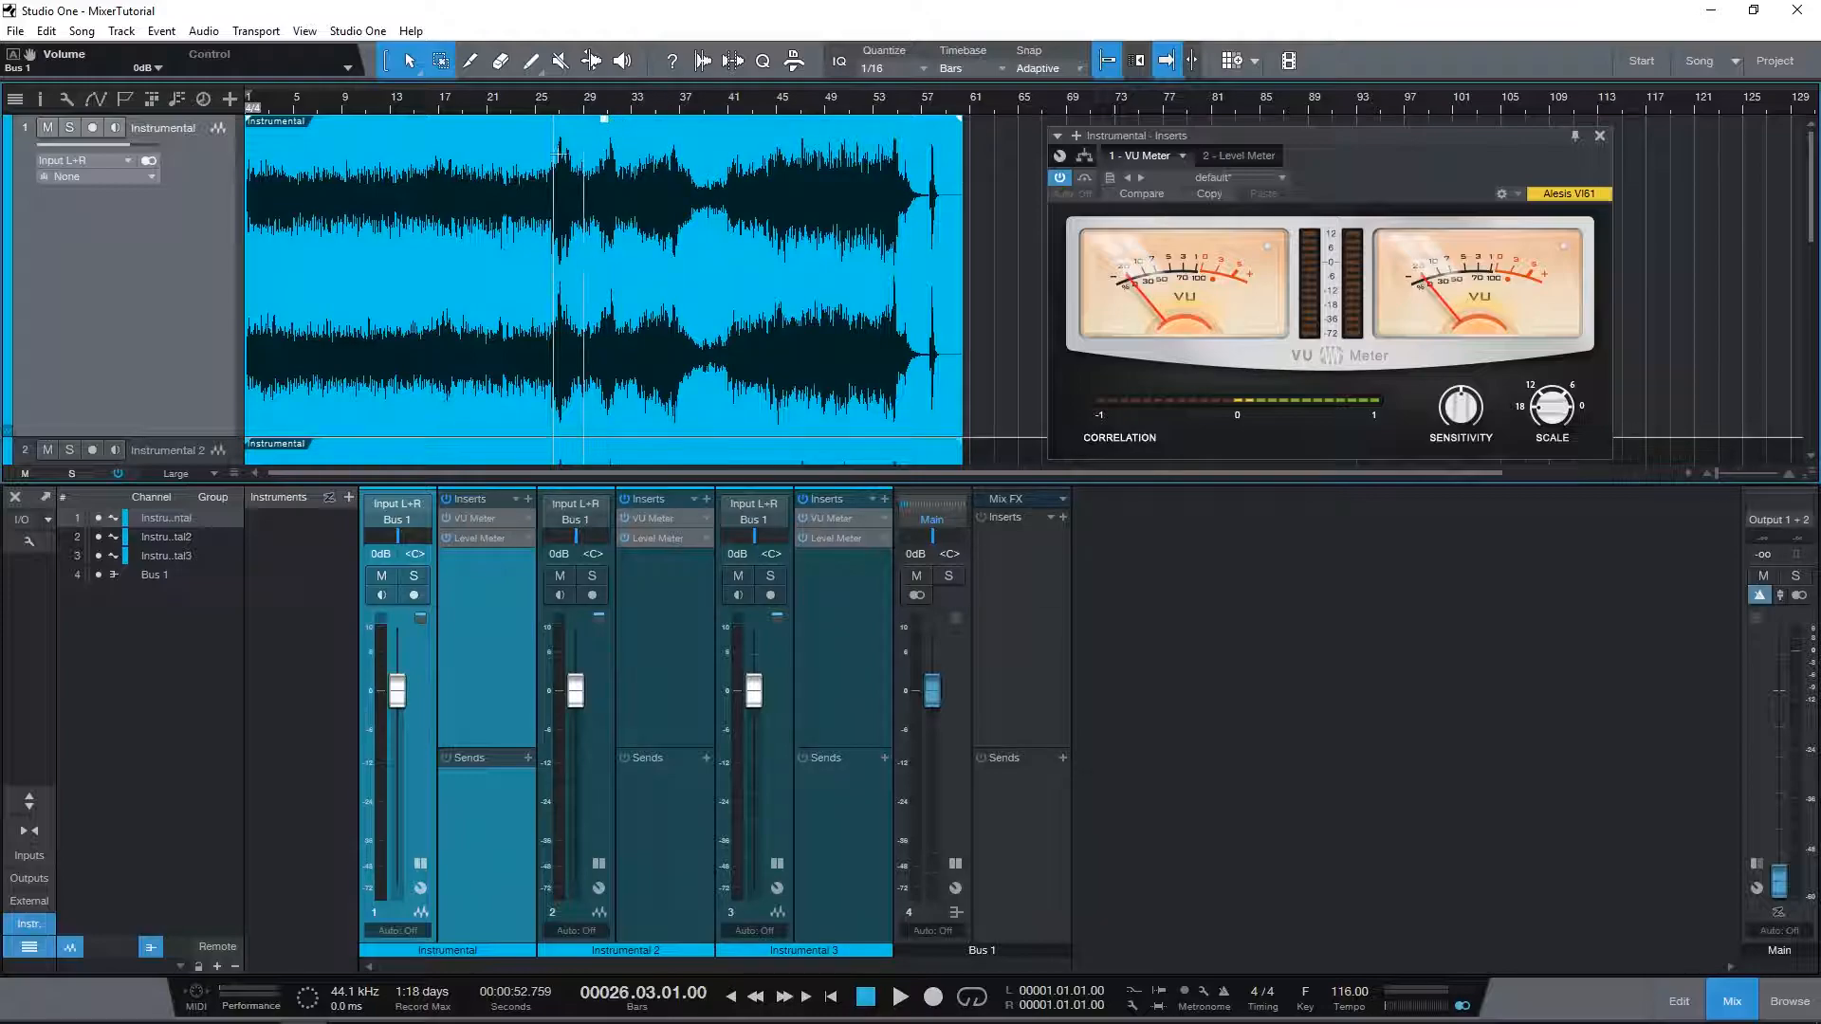
Step: In Studio One, play the first Instrumental track's loud section from bar 26, beat 4 and check its VU Meter
scroll(560, 111, up, 8)
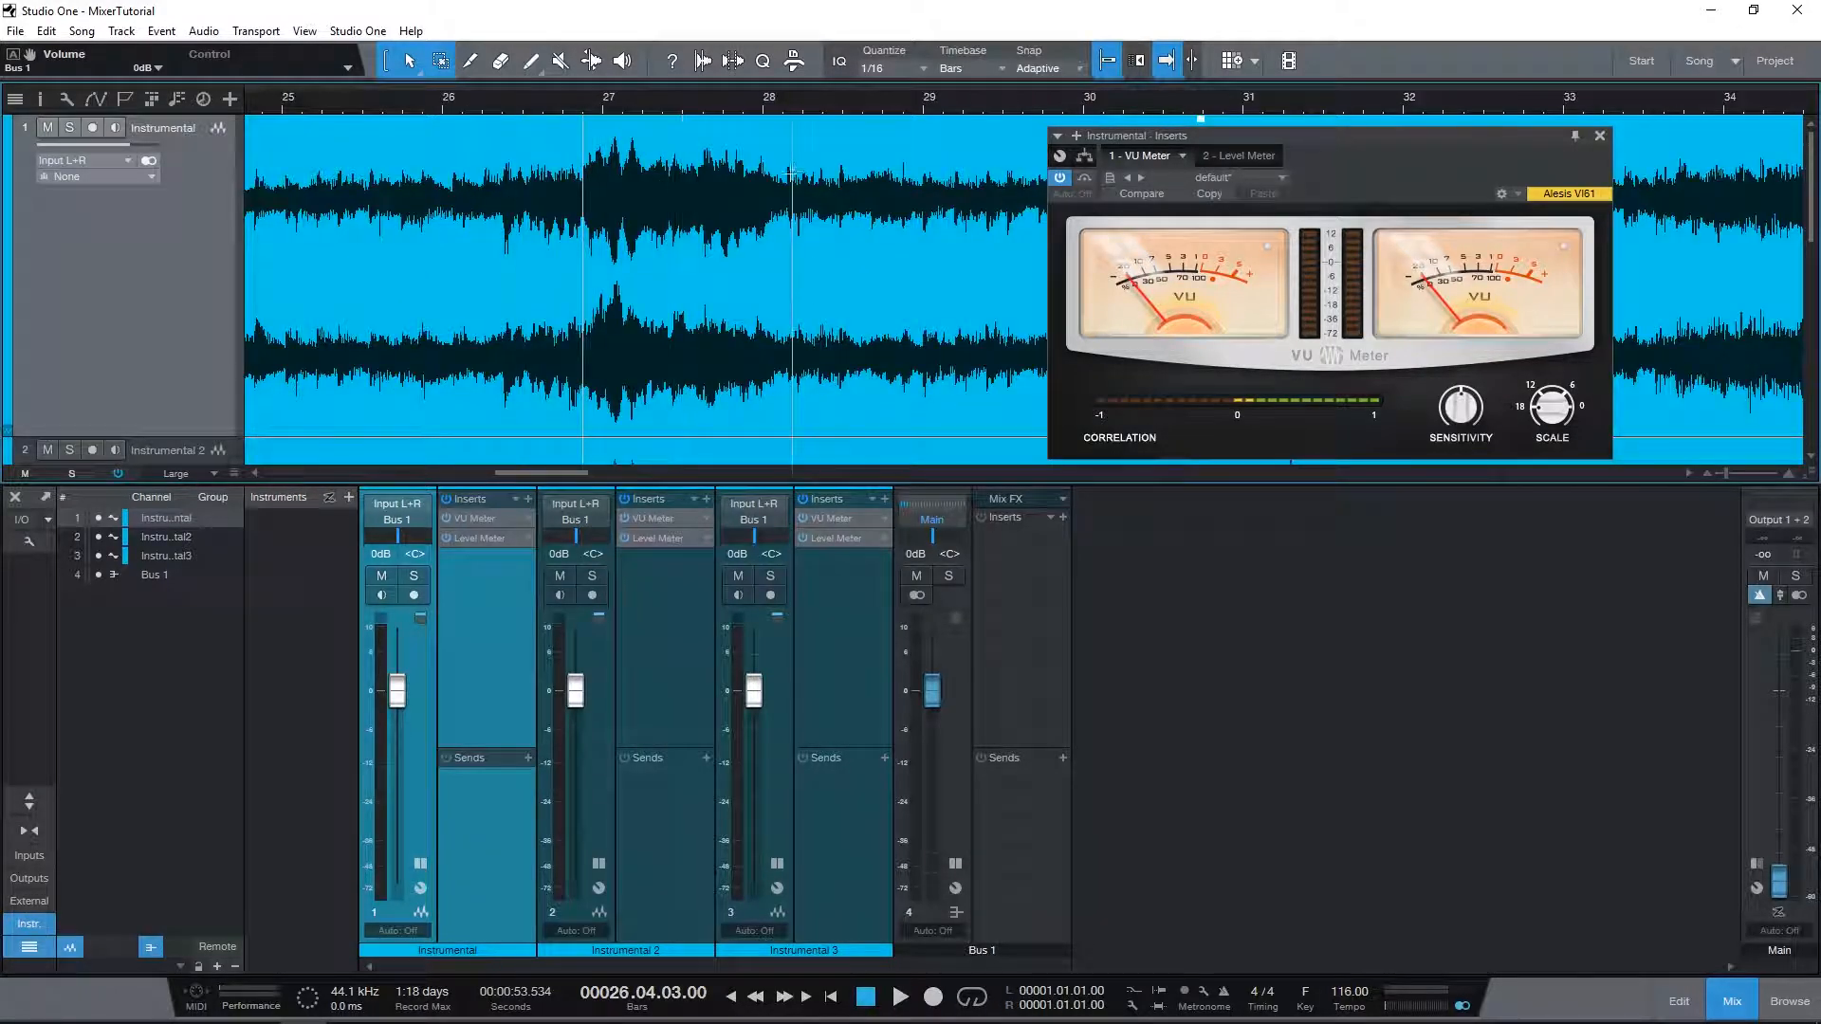
scroll(793, 106, down, 4)
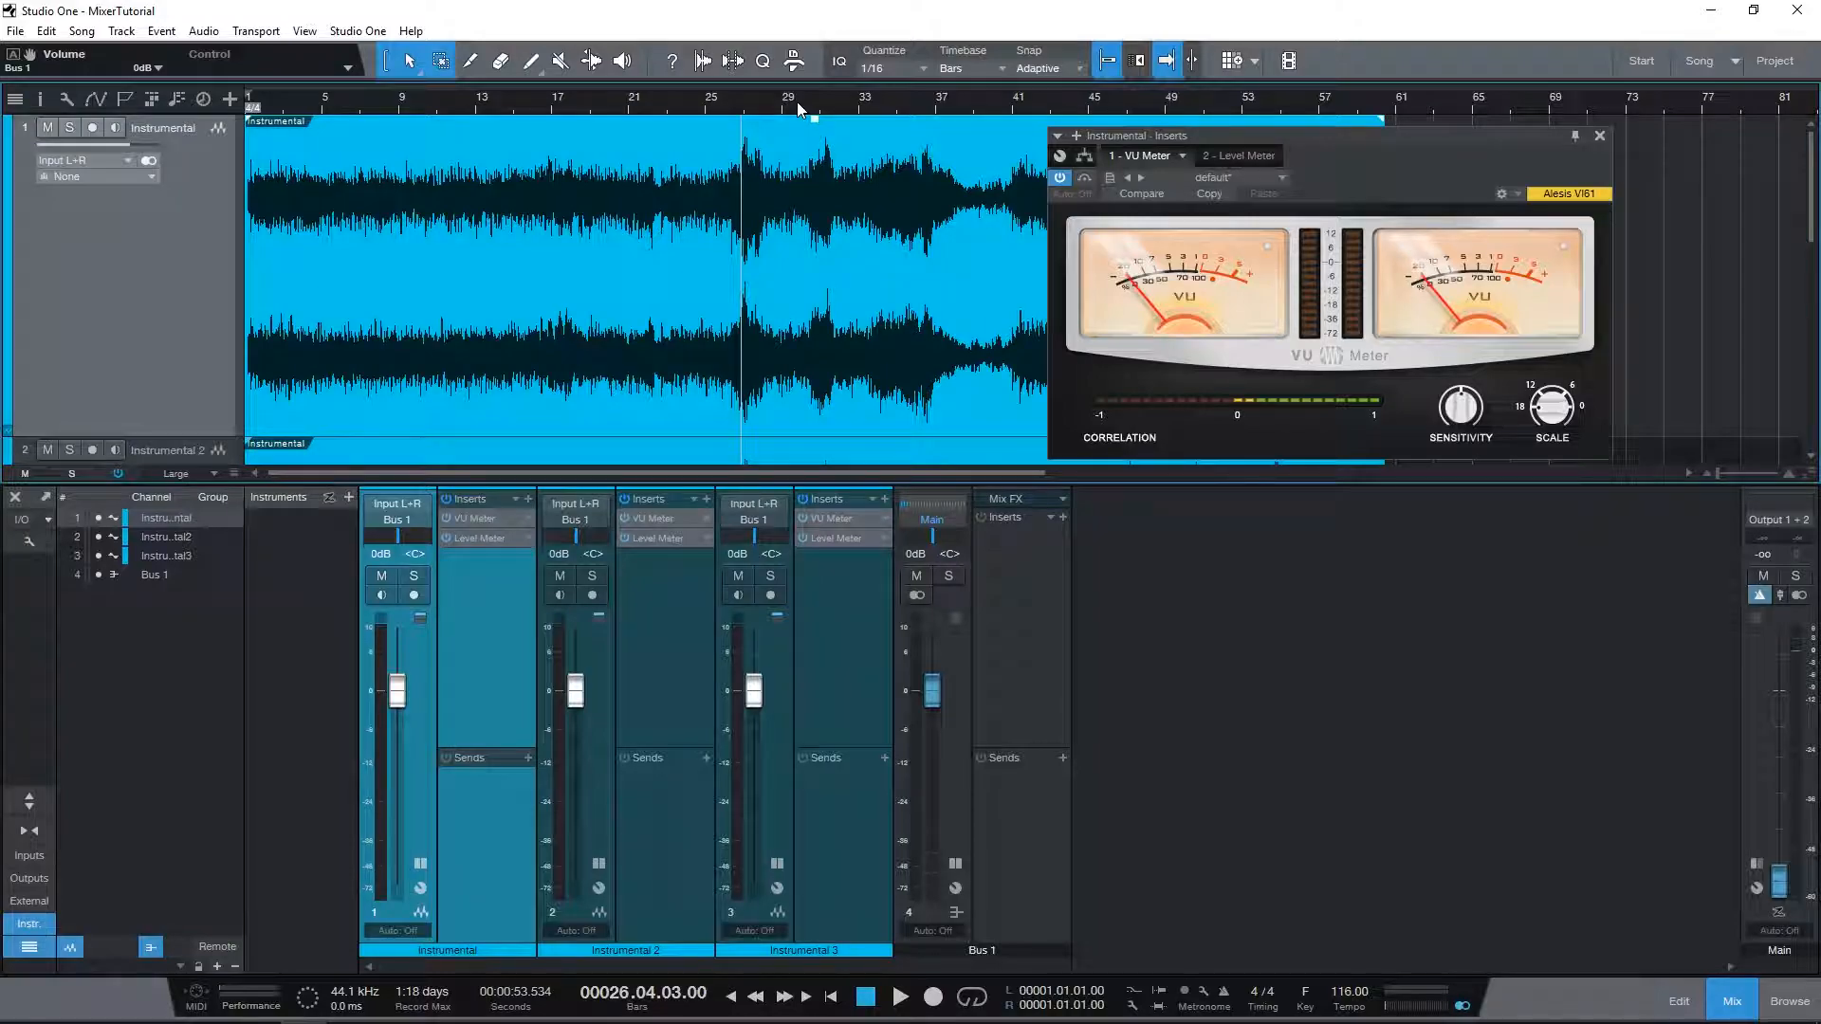
scroll(797, 100, down, 3)
key(space)
key(space)
Step: Lower the clip gain on the first Instrumental track, replay the loud section against the VU Meter, and close the meter
drag(763, 125, 765, 208)
key(space)
key(space)
key(space)
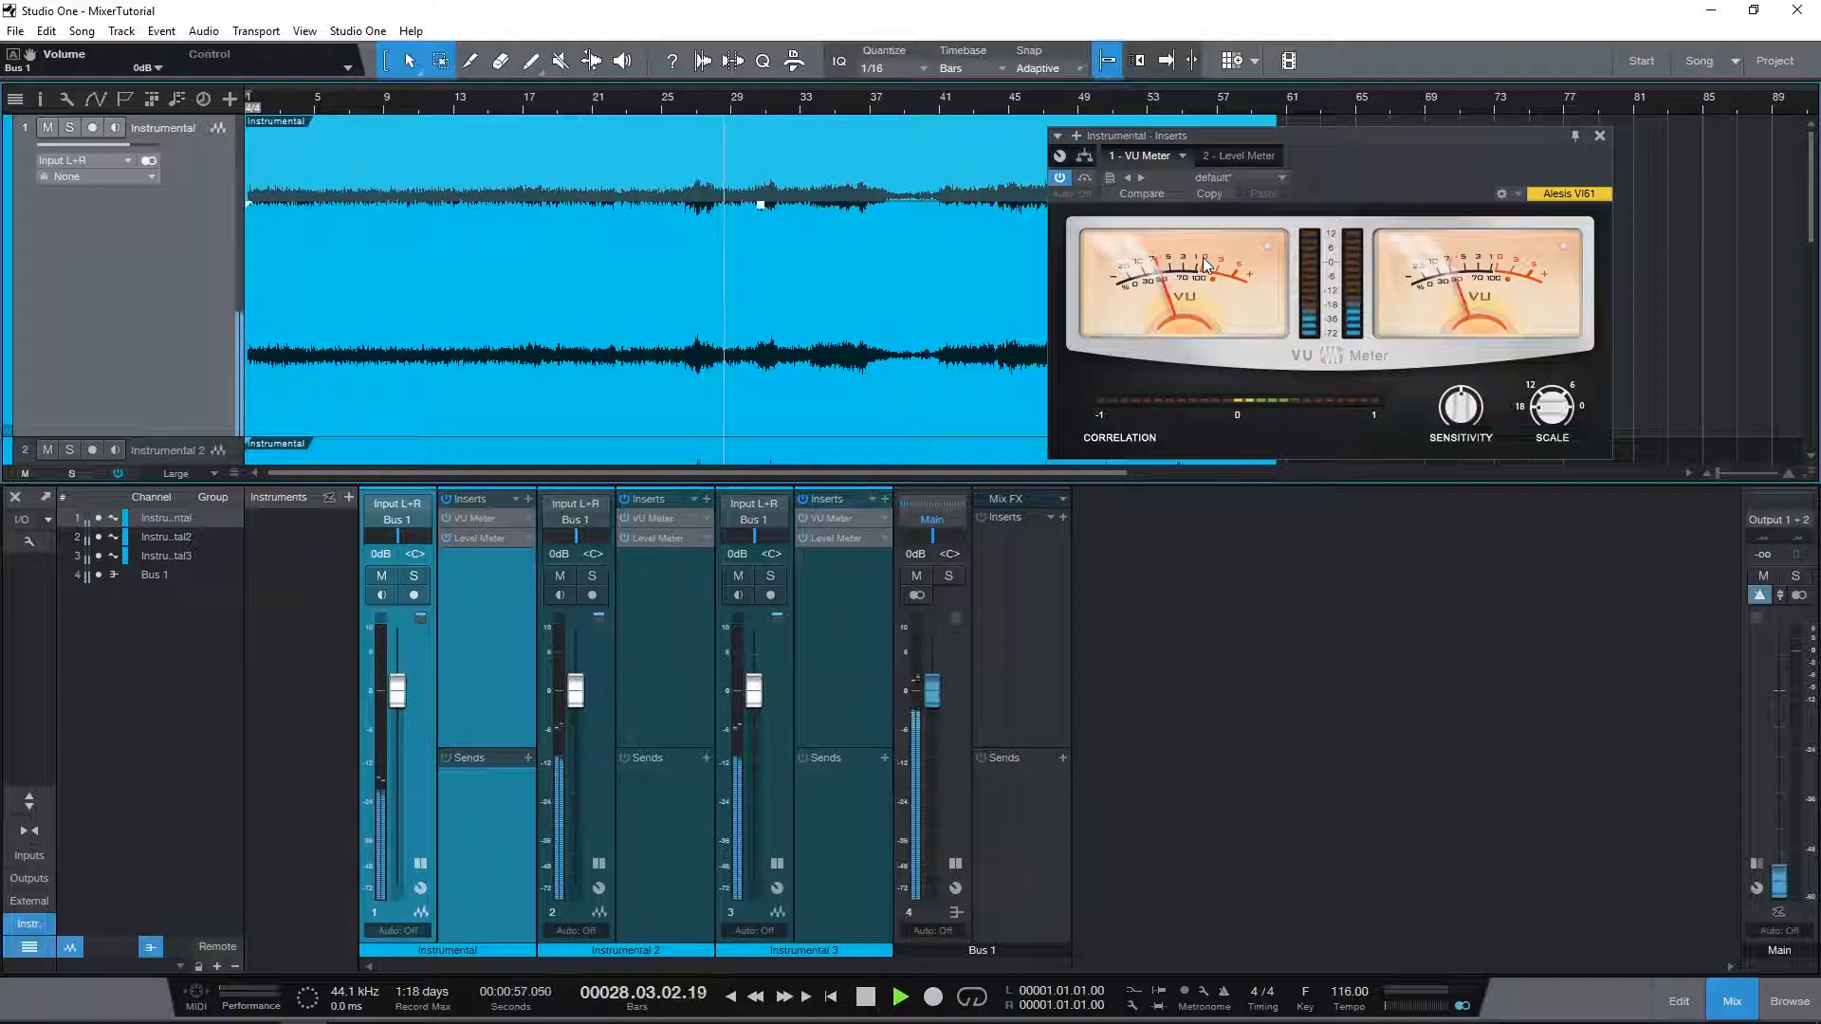
click(1600, 136)
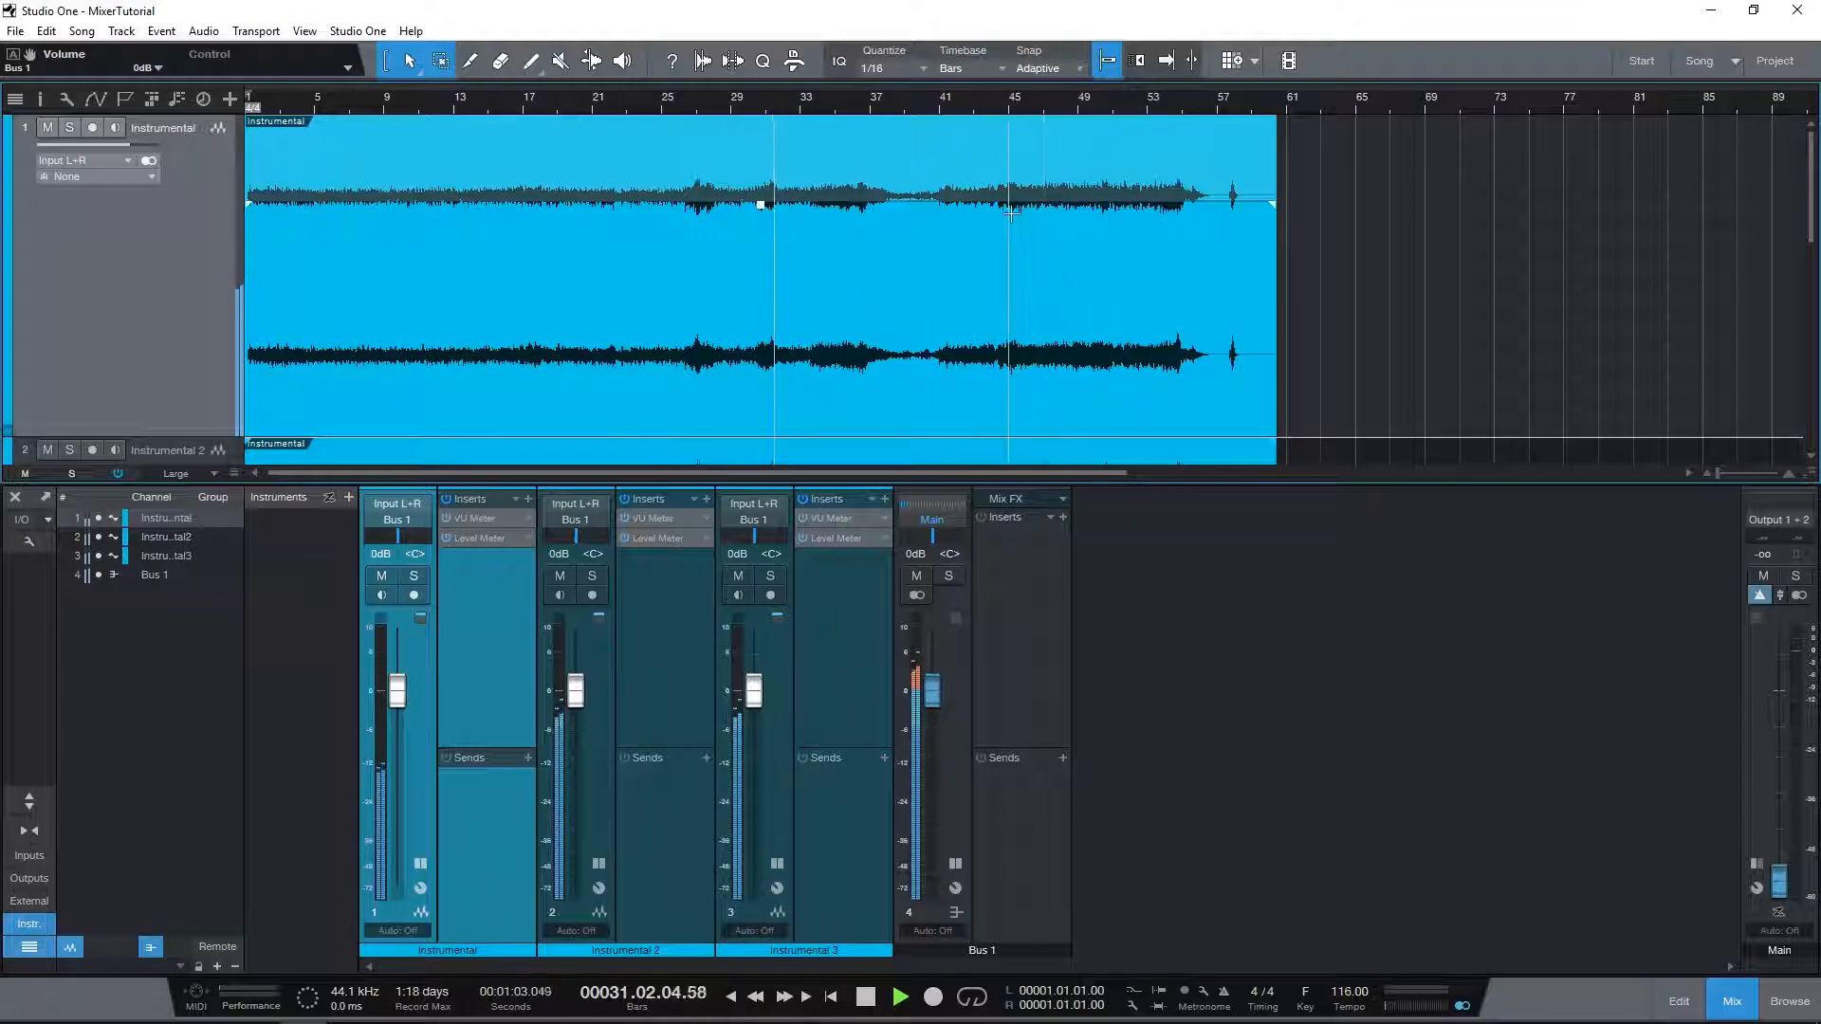
key(space)
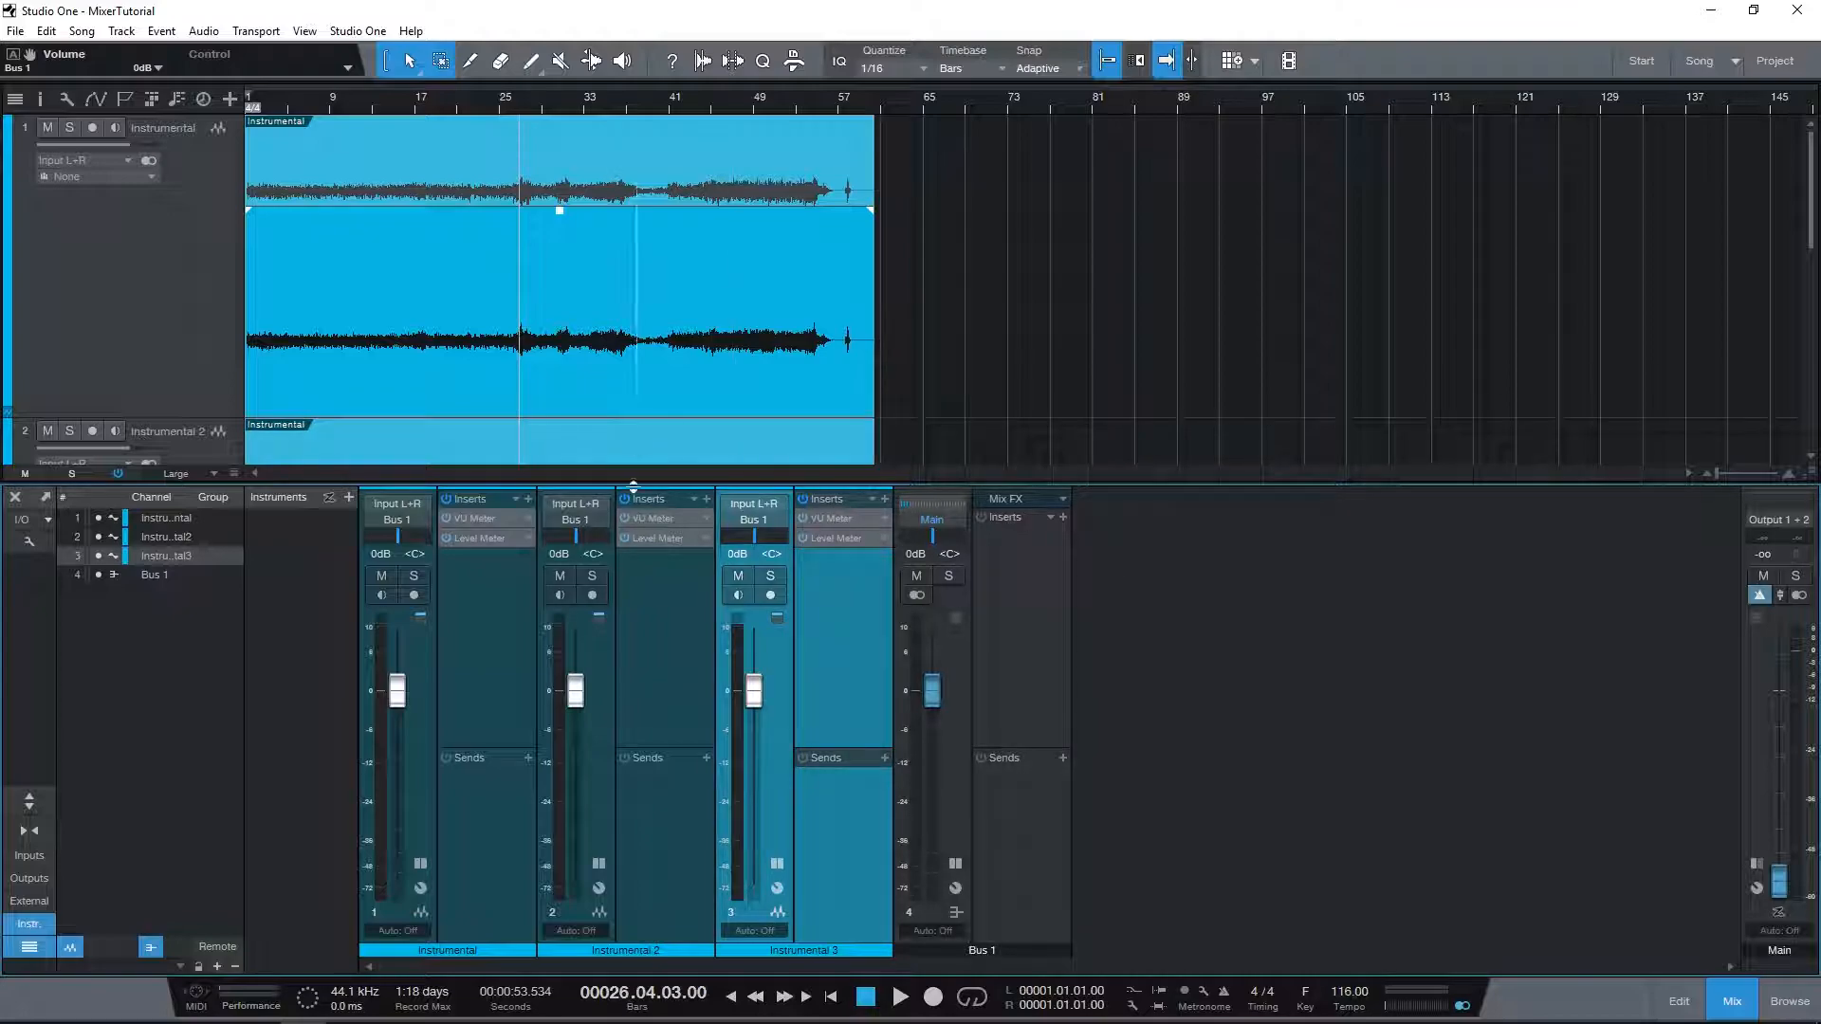
Step: Pull the Bus 1 fader fully down and check the VU Meter on each of the three Instrumental channels during playback
drag(934, 684, 932, 882)
click(651, 518)
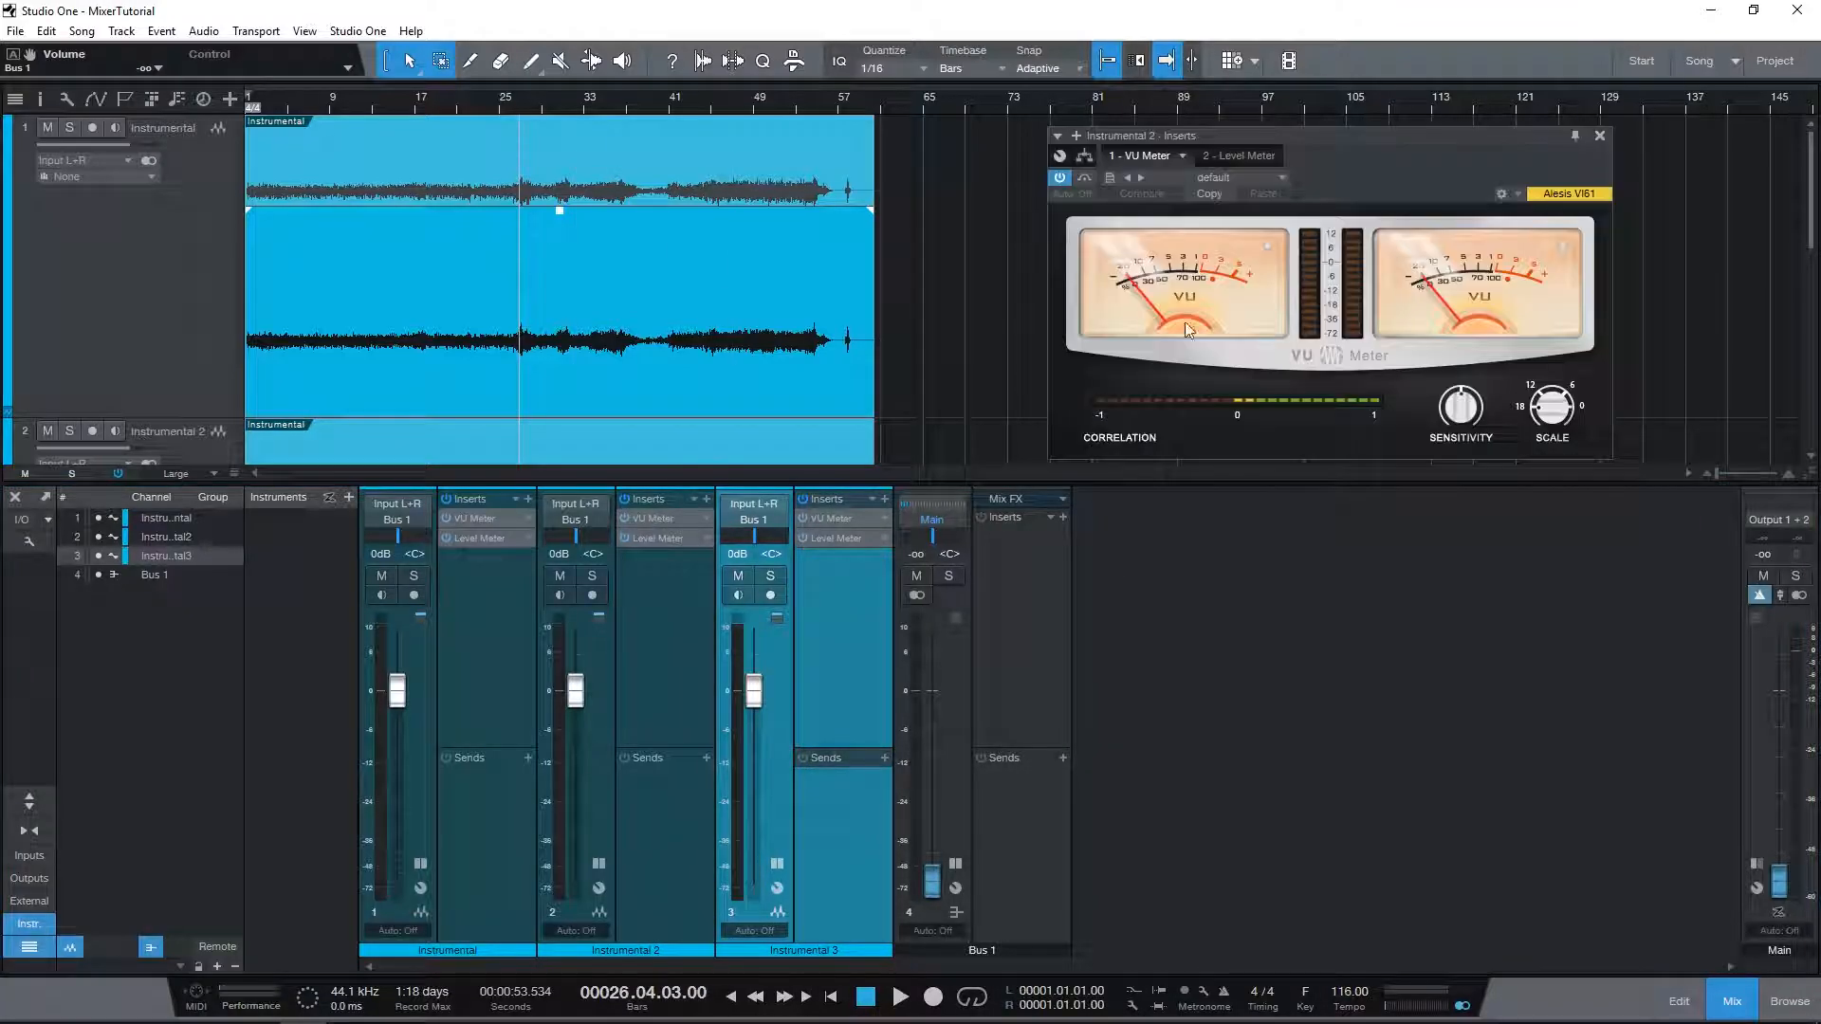
key(space)
click(851, 515)
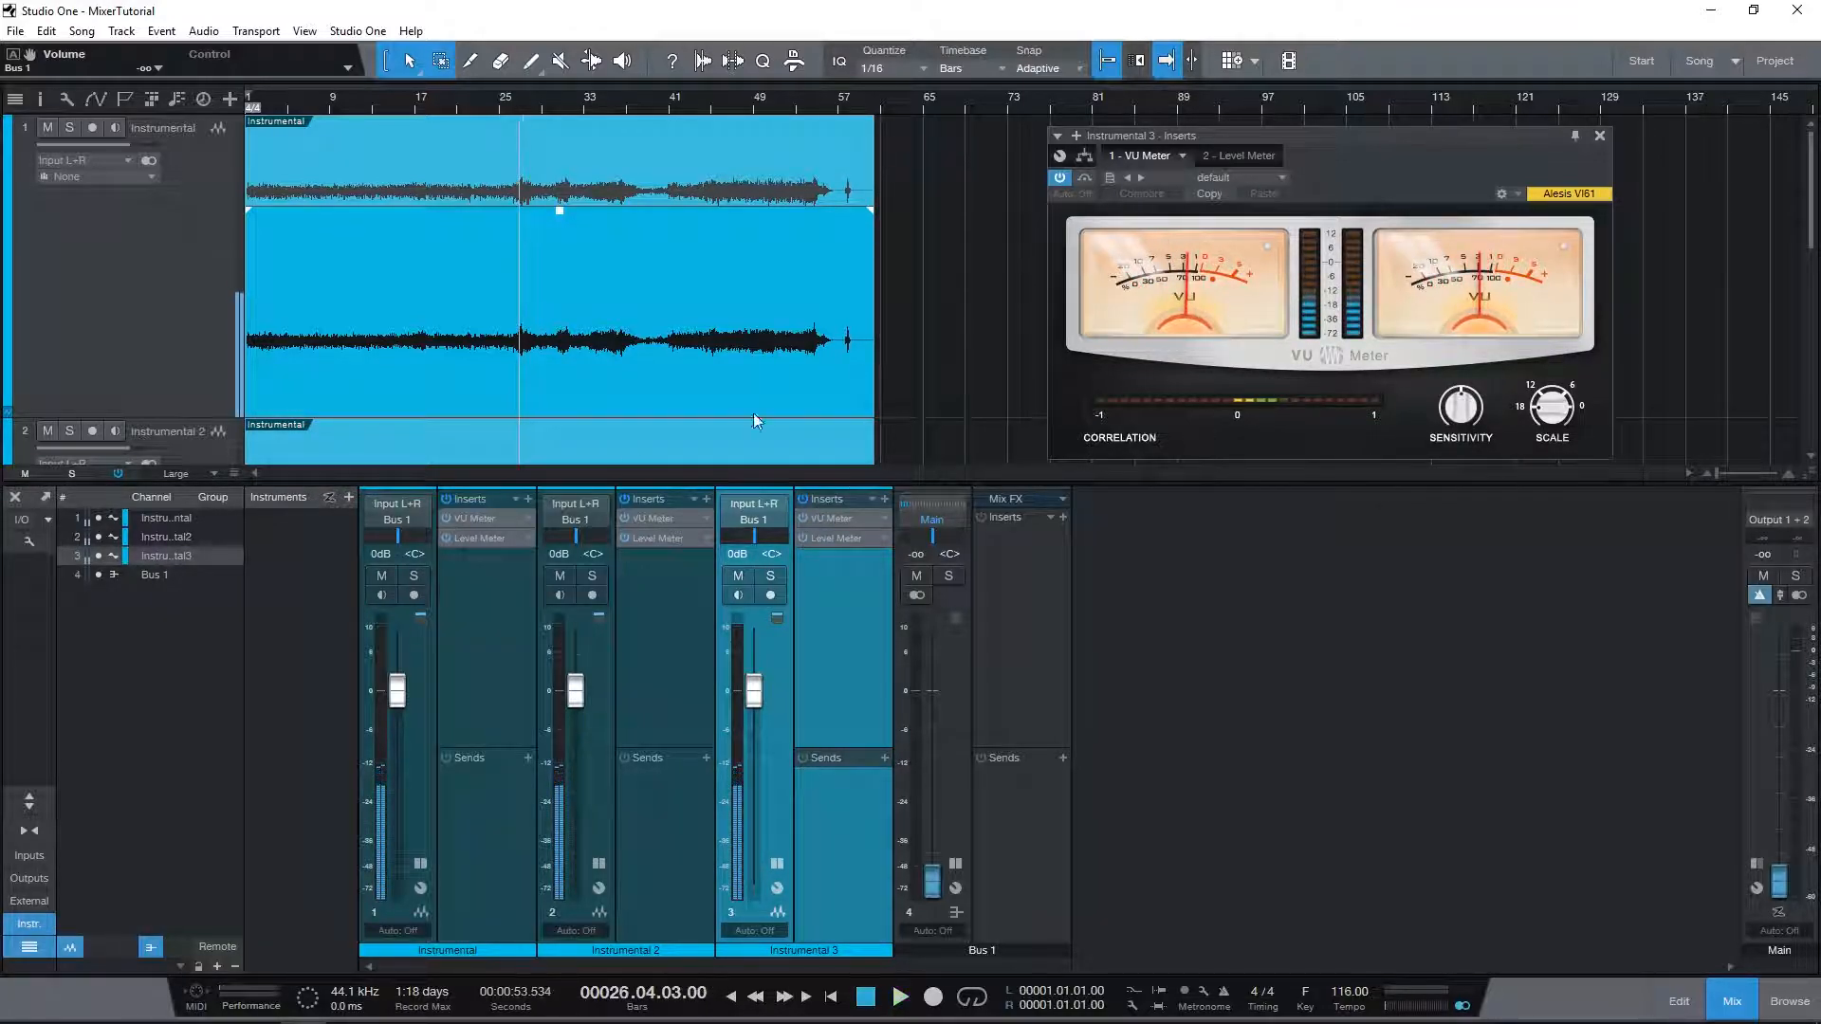
click(510, 517)
key(space)
click(1598, 136)
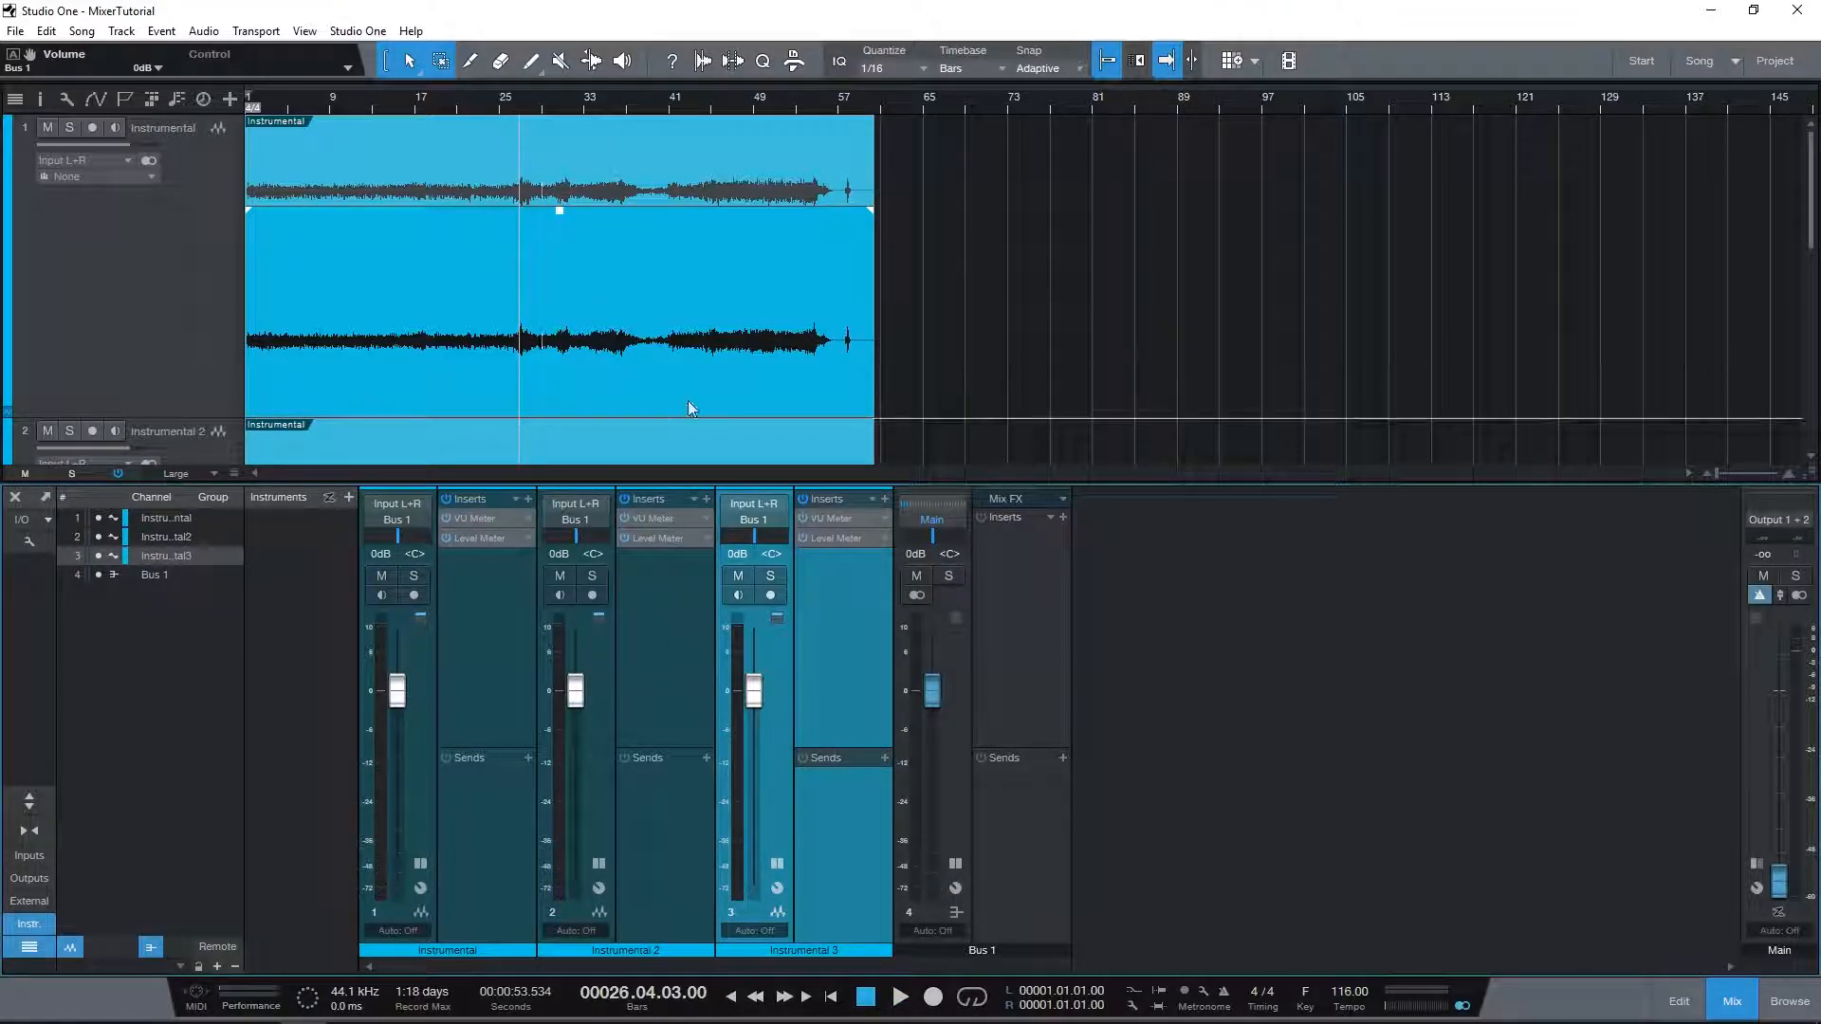
Step: Play the three Instrumental tracks together and check their clips and the Bus 1 level with its fader at 0 dB
key(space)
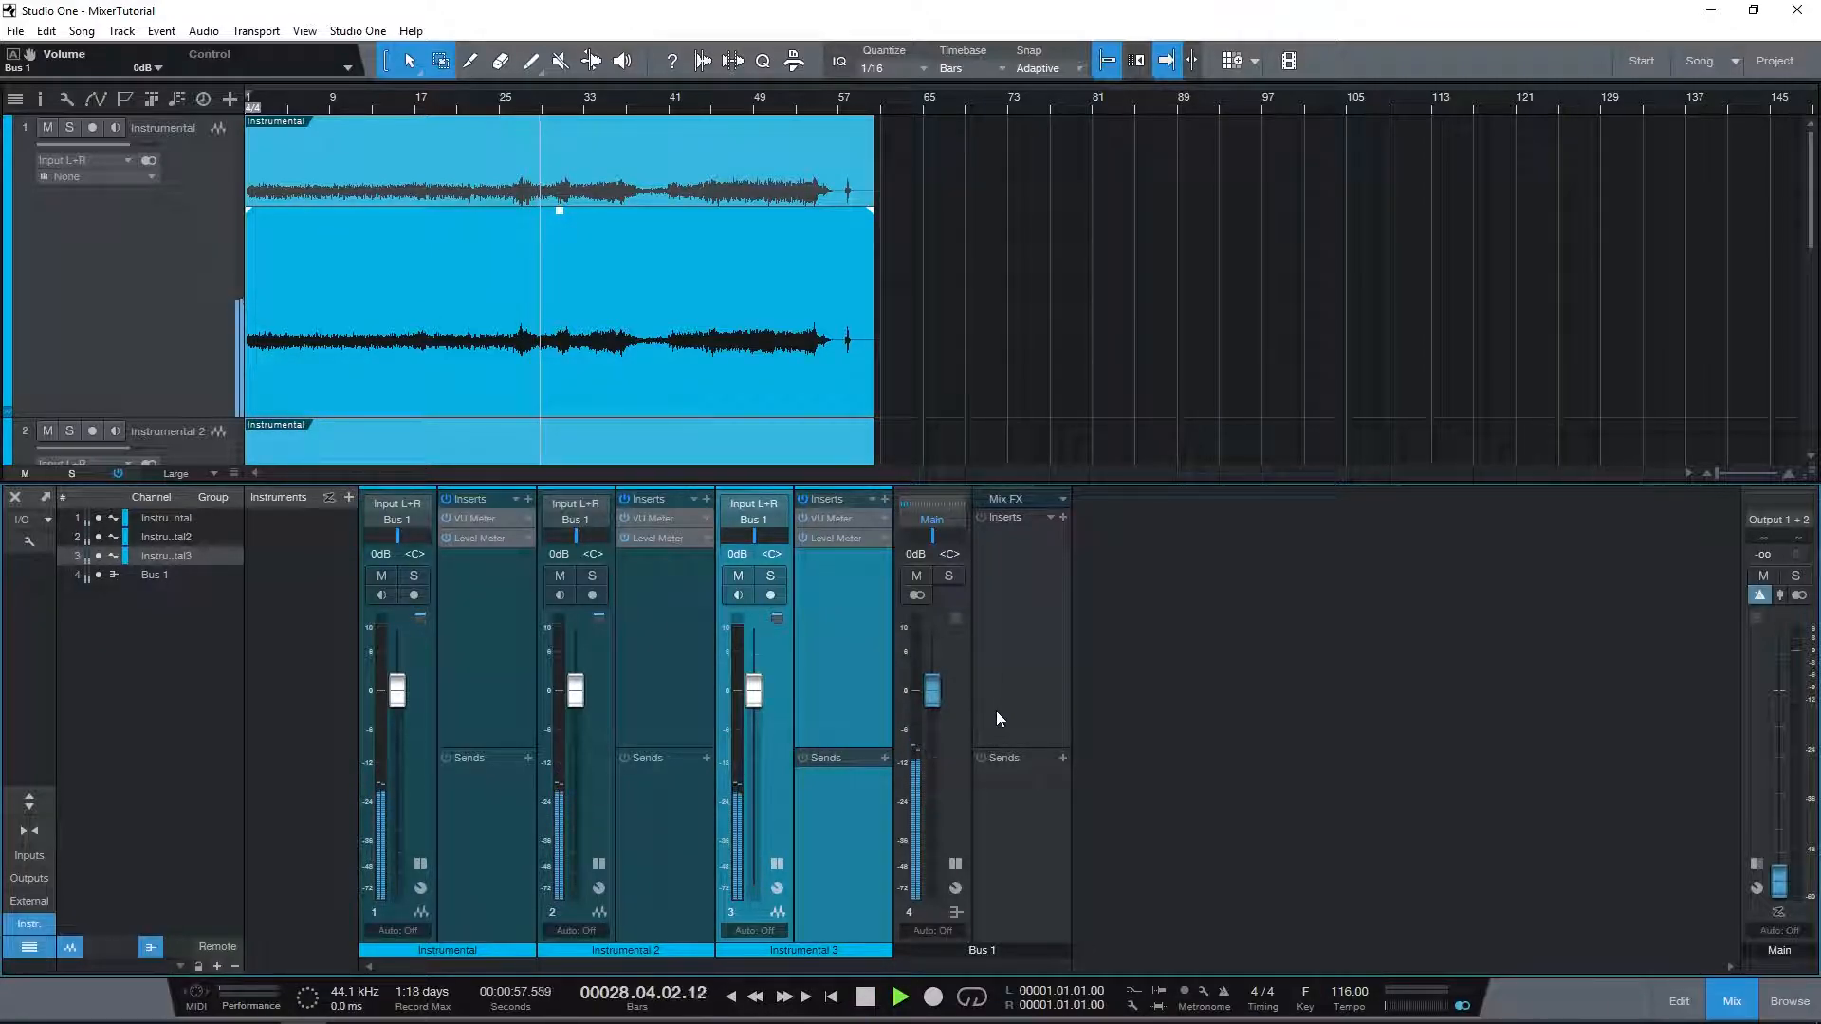
scroll(776, 284, down, 4)
scroll(559, 380, down, 3)
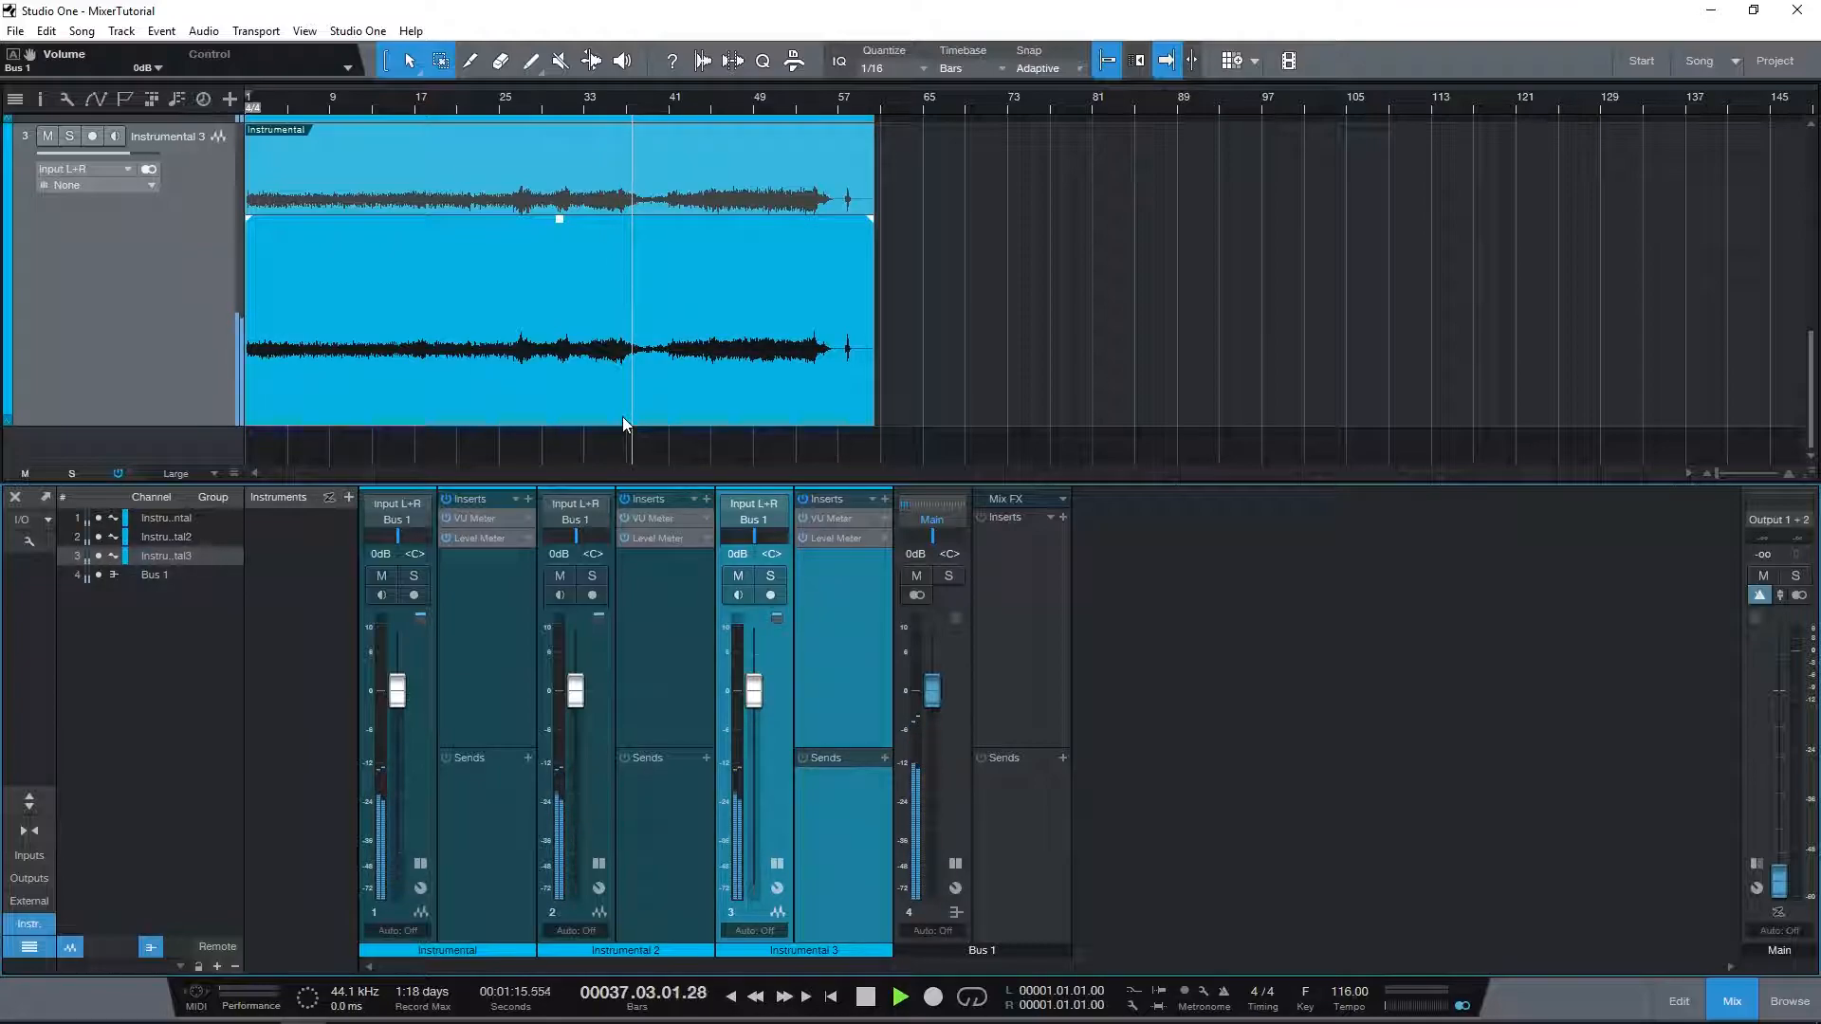
Step: On Instrumental 2, set the StereoChannel plug-in's VU nominal level to -18 dBFS and replay the section to check its meters
click(667, 520)
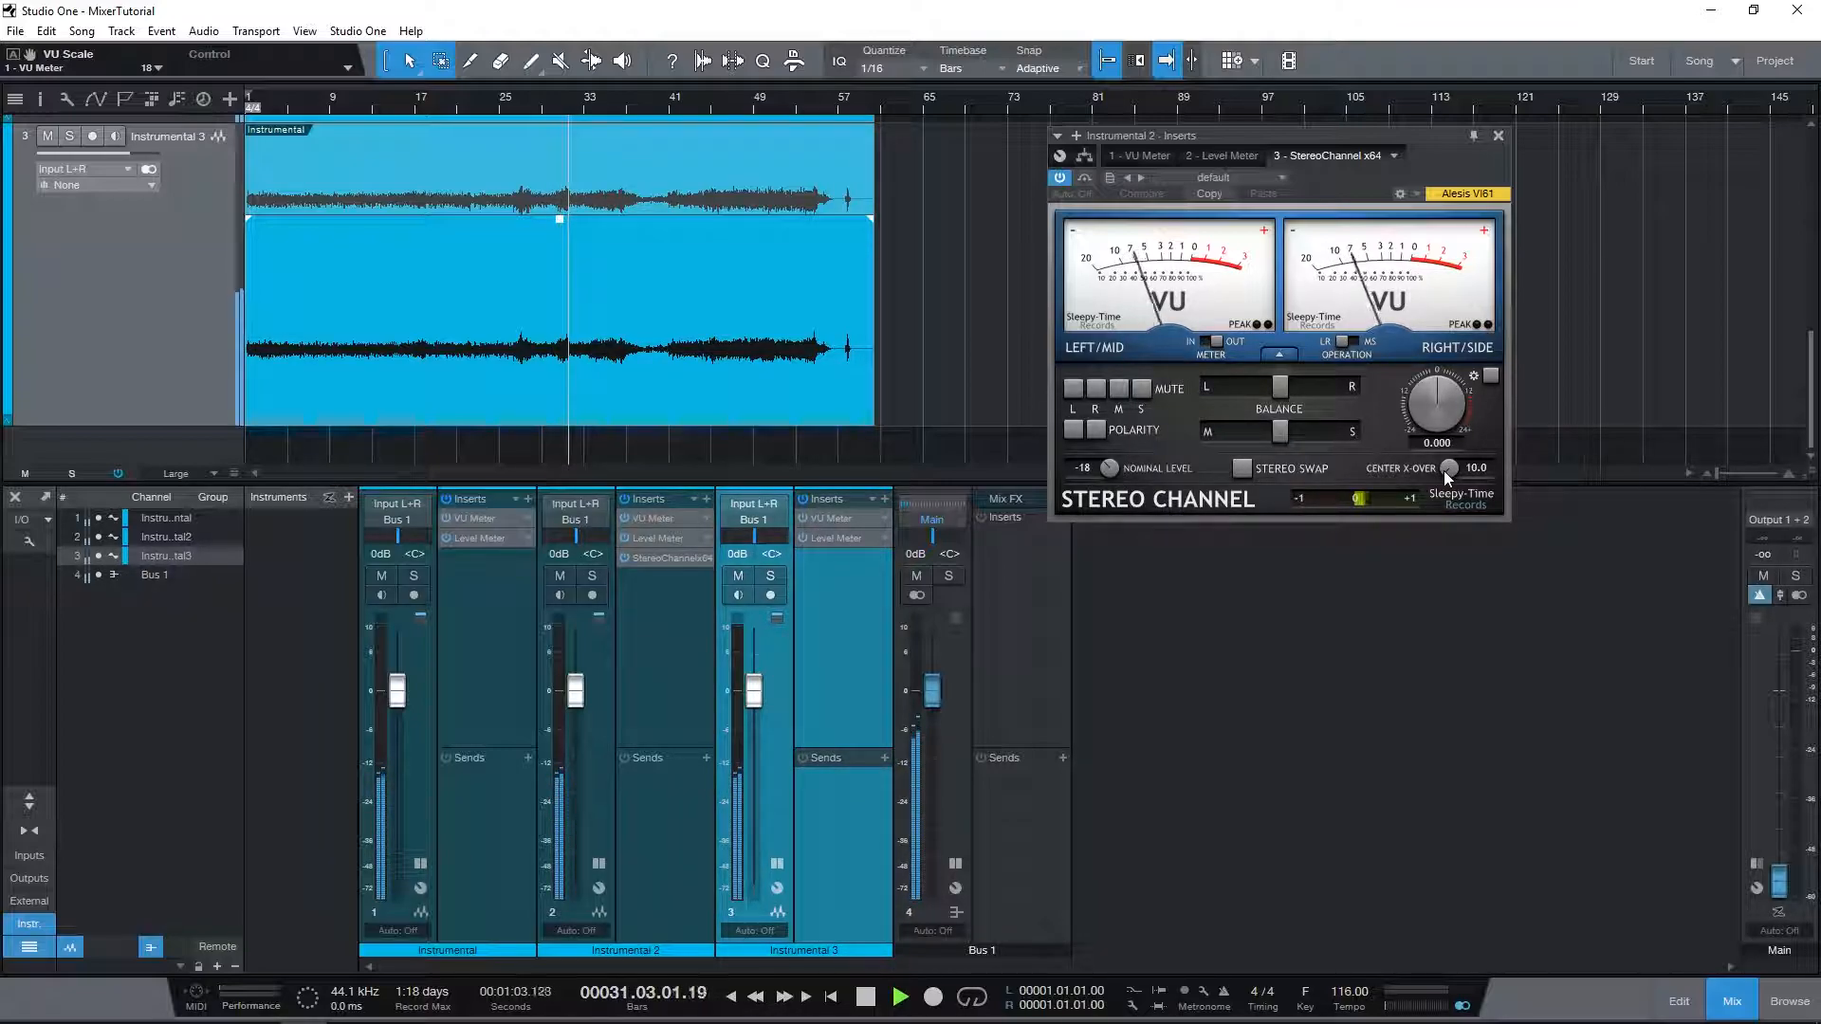
click(1111, 468)
mouse_move(1111, 469)
mouse_down()
mouse_move(1117, 497)
mouse_move(1113, 468)
mouse_up()
key(space)
key(space)
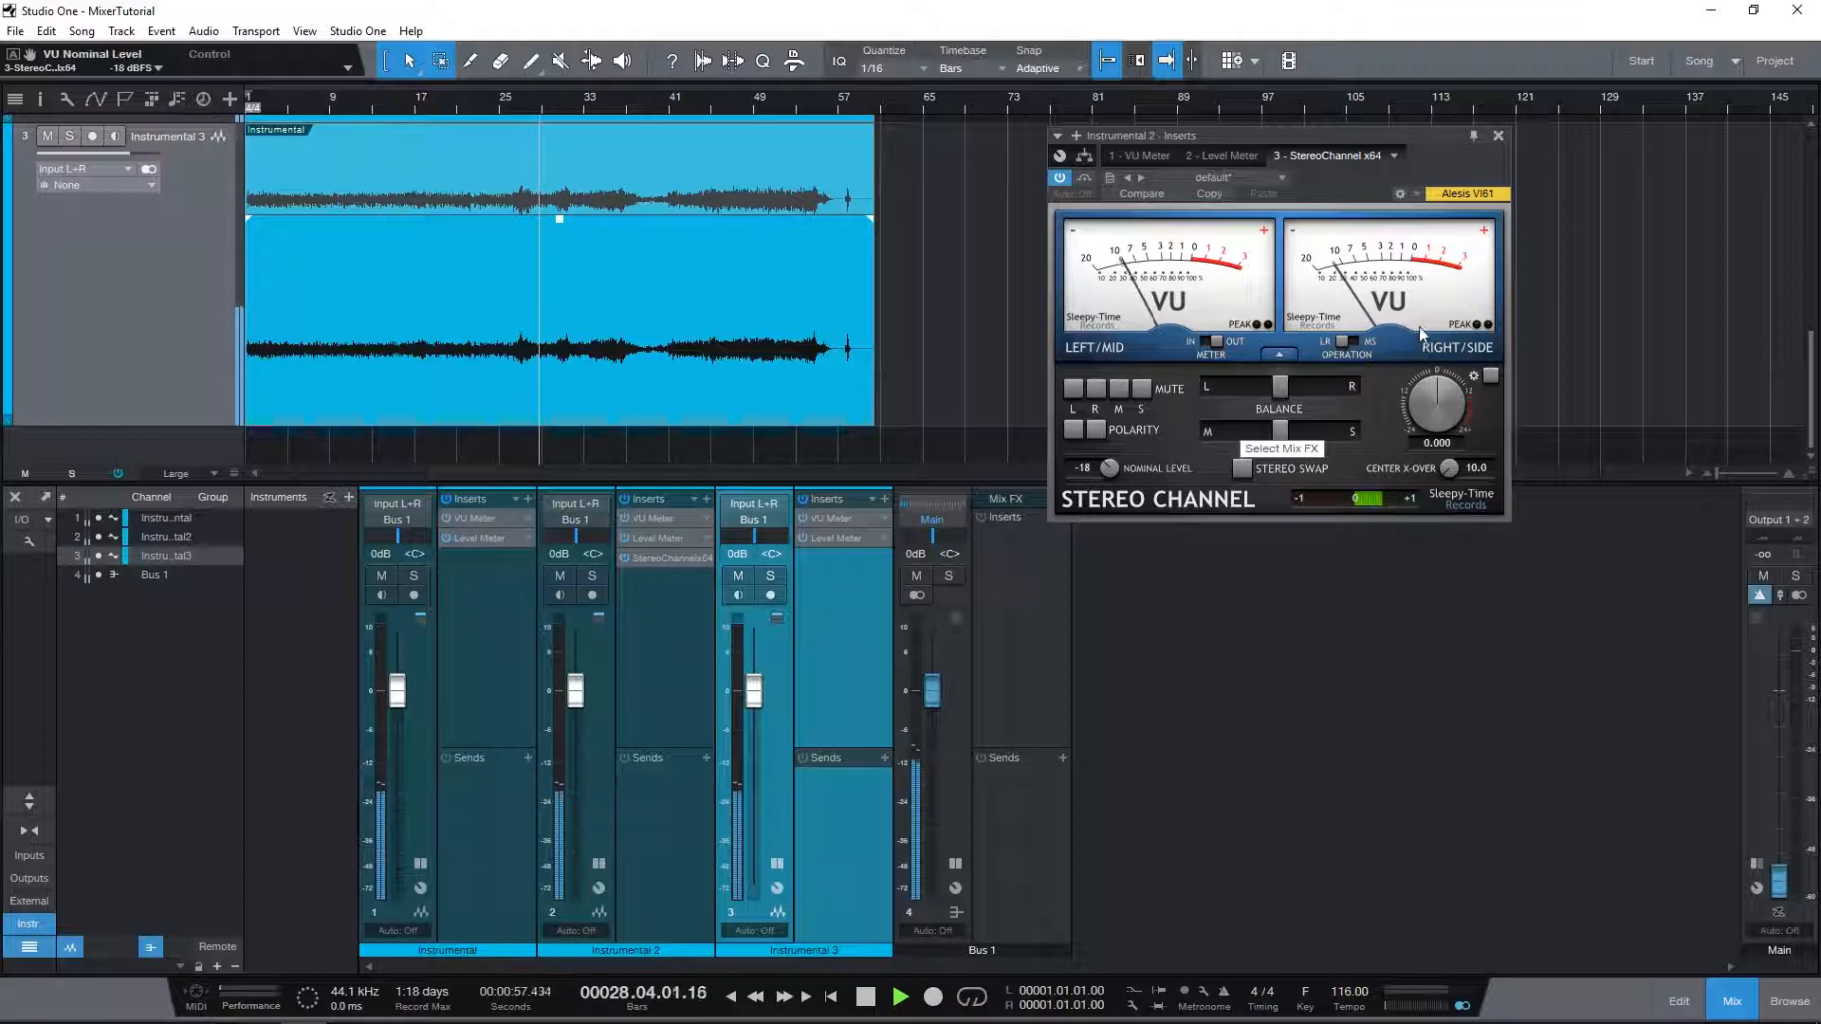
click(1499, 136)
Step: Bring the first Instrumental track back into view and magnify its waveform around bar 31 during playback
scroll(620, 301, up, 2)
scroll(629, 311, up, 8)
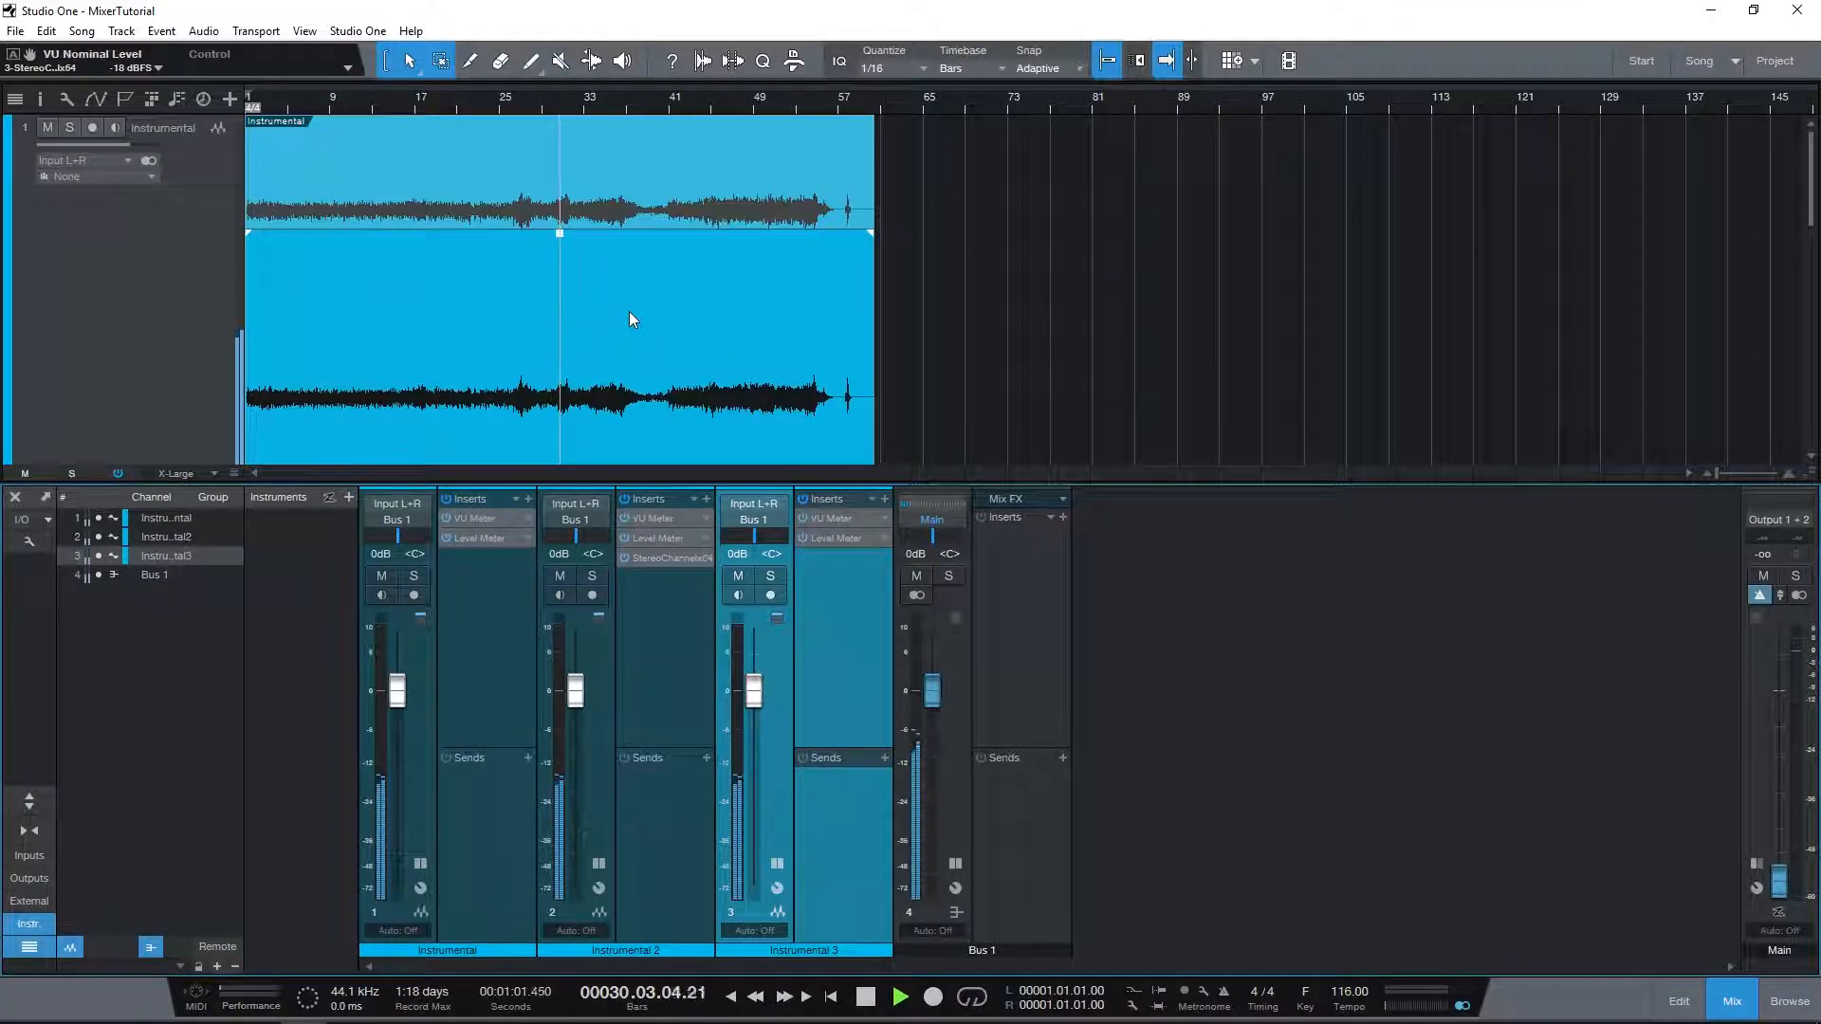
scroll(574, 105, up, 5)
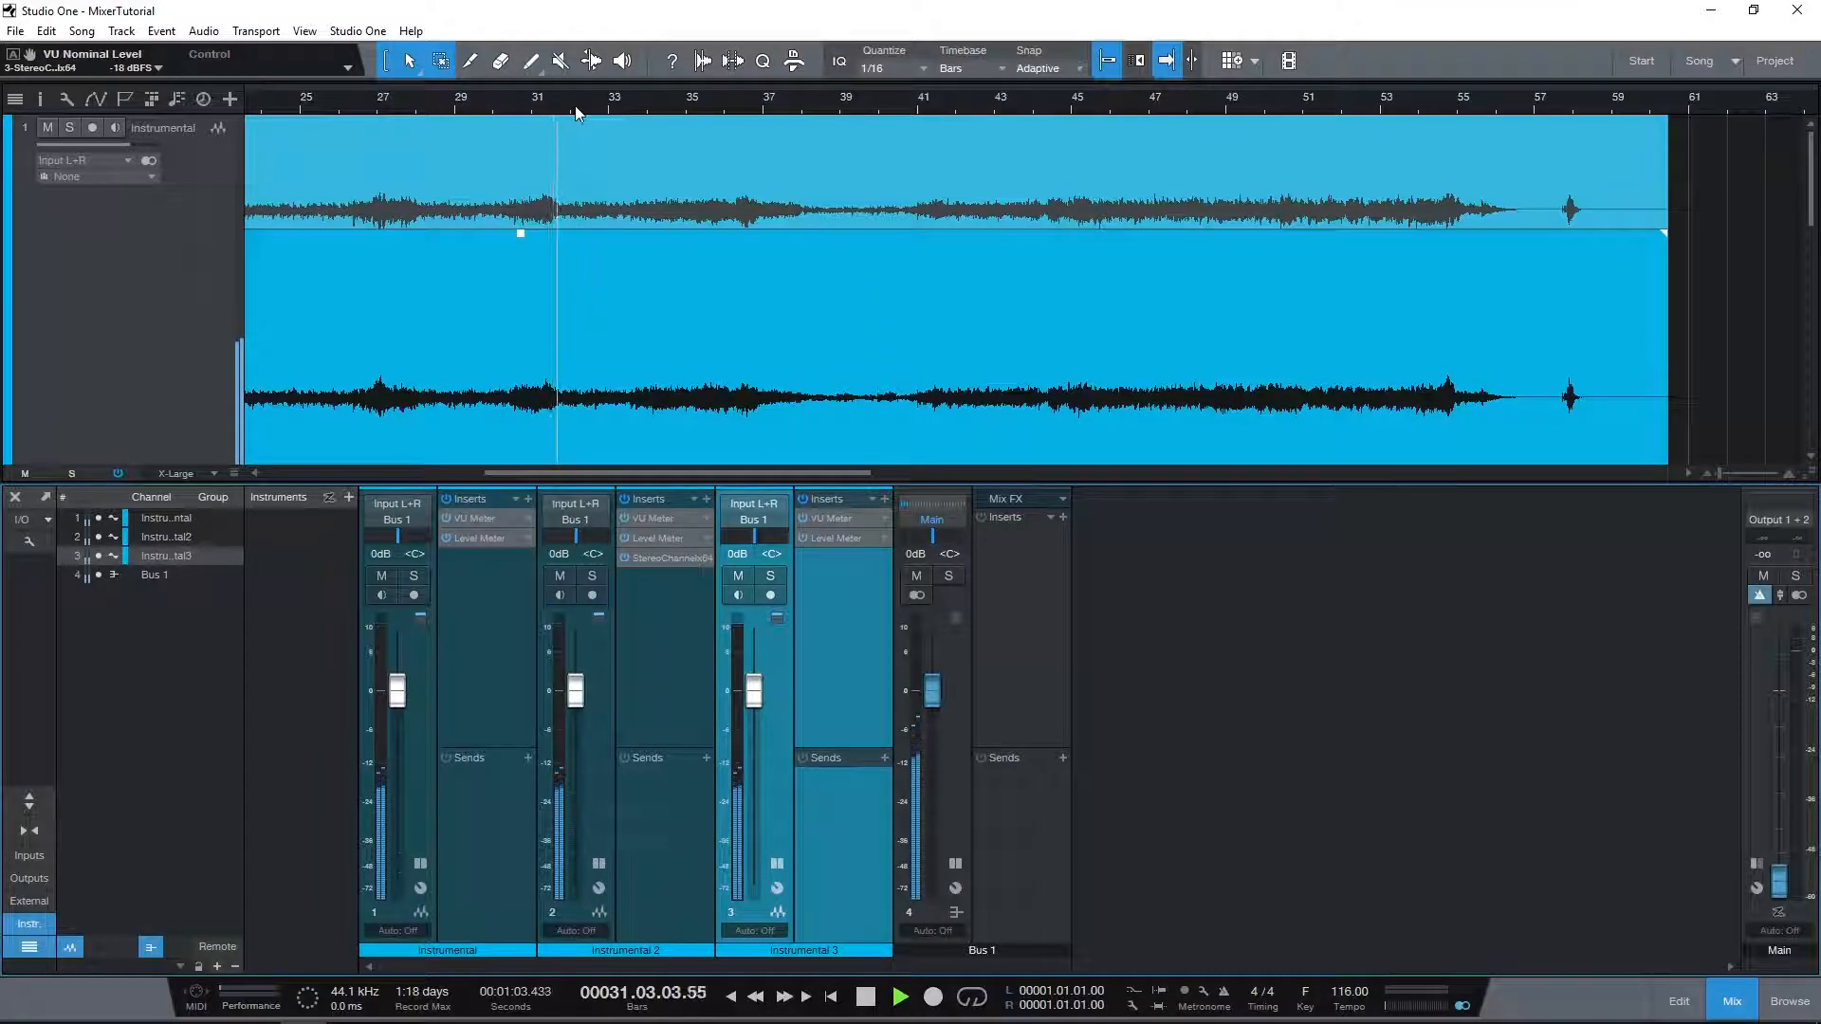